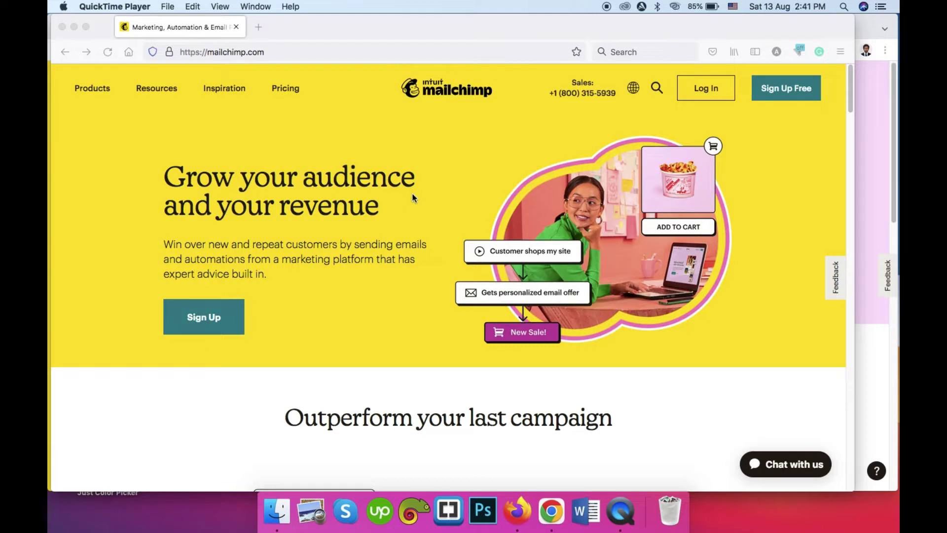
# Step: Scroll the homepage past the automations, segmentation and email builder sections to the New Belgium, Vimeo and TED logos
pyautogui.scroll(-2, 64, 196)
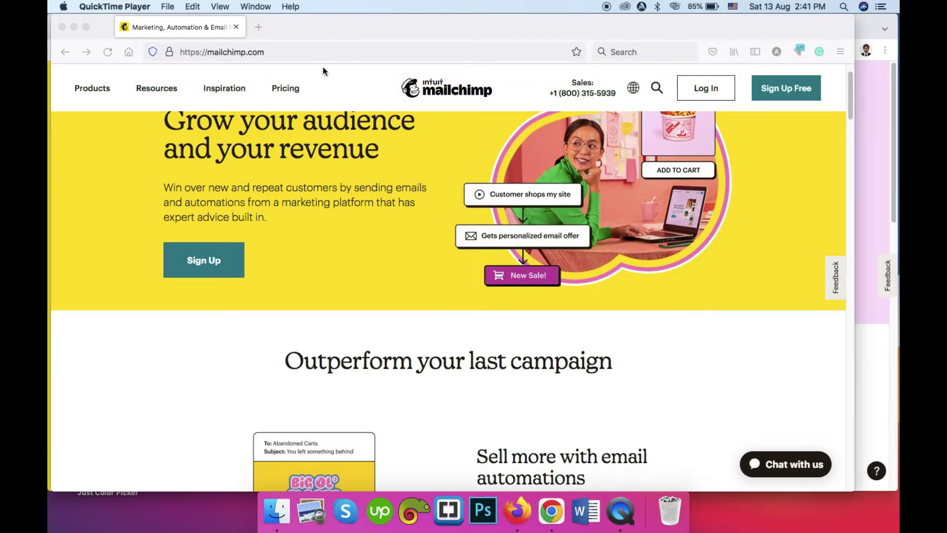
pyautogui.scroll(3, 319, 263)
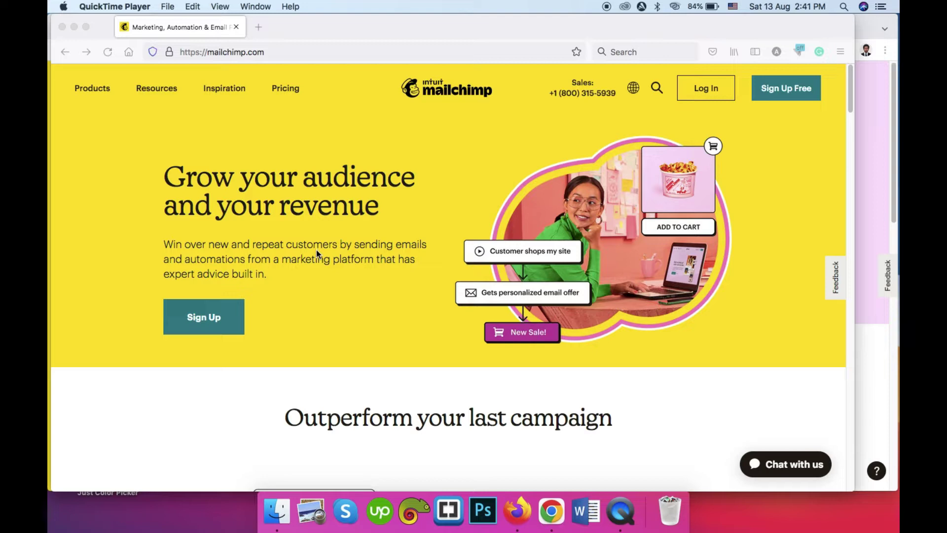
pyautogui.scroll(-5, 322, 249)
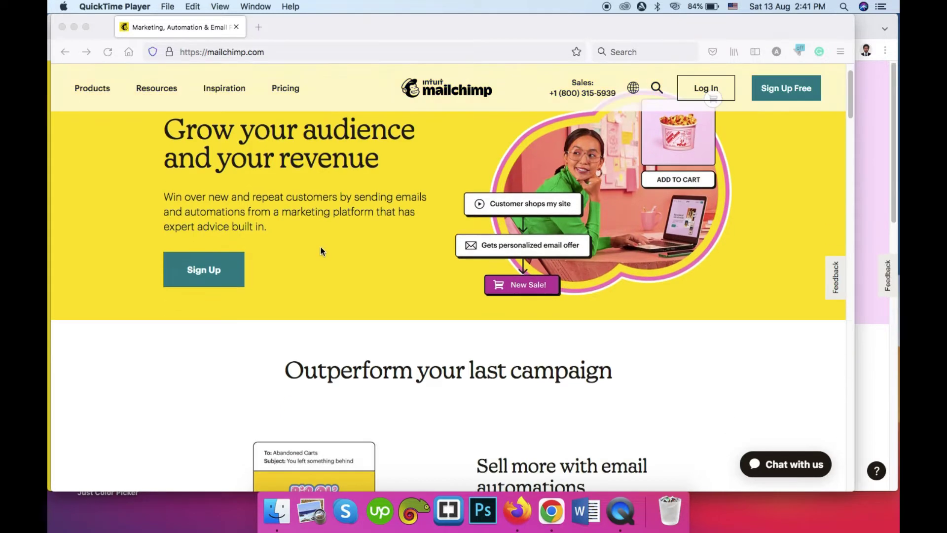
pyautogui.scroll(-3, 165, 250)
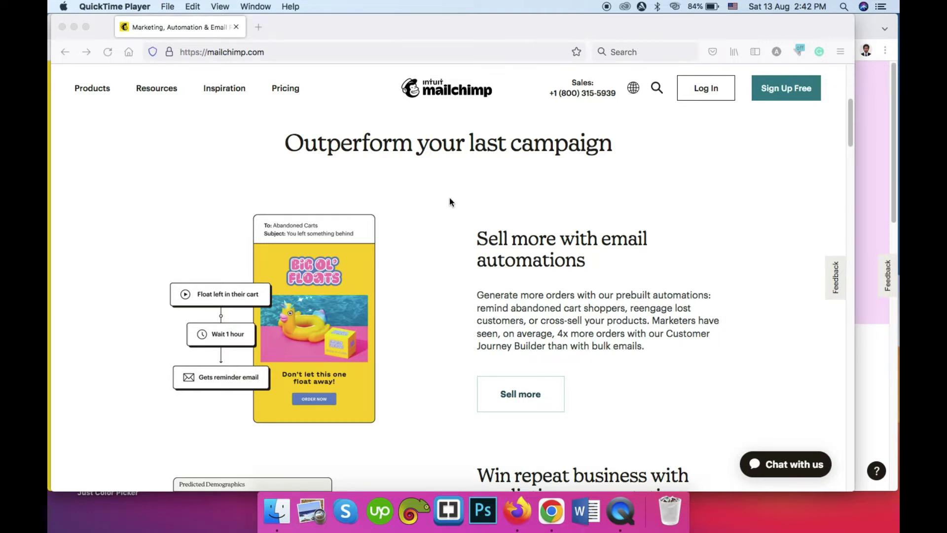
pyautogui.scroll(-2, 596, 191)
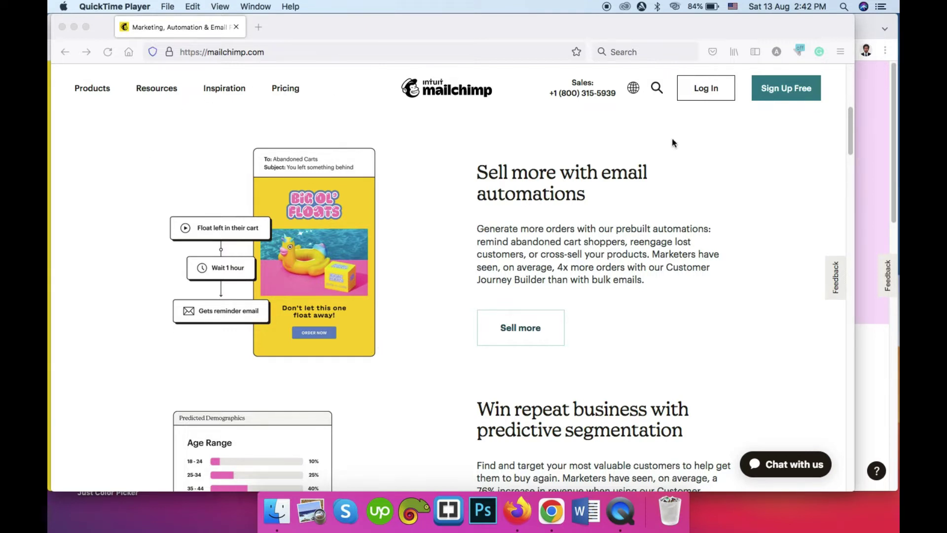
pyautogui.scroll(-4, 392, 188)
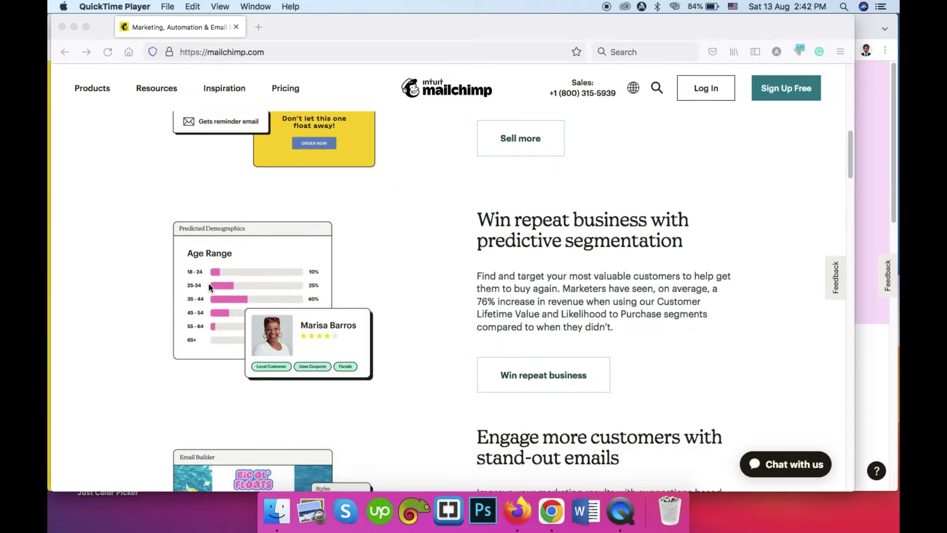
pyautogui.scroll(-1, 210, 287)
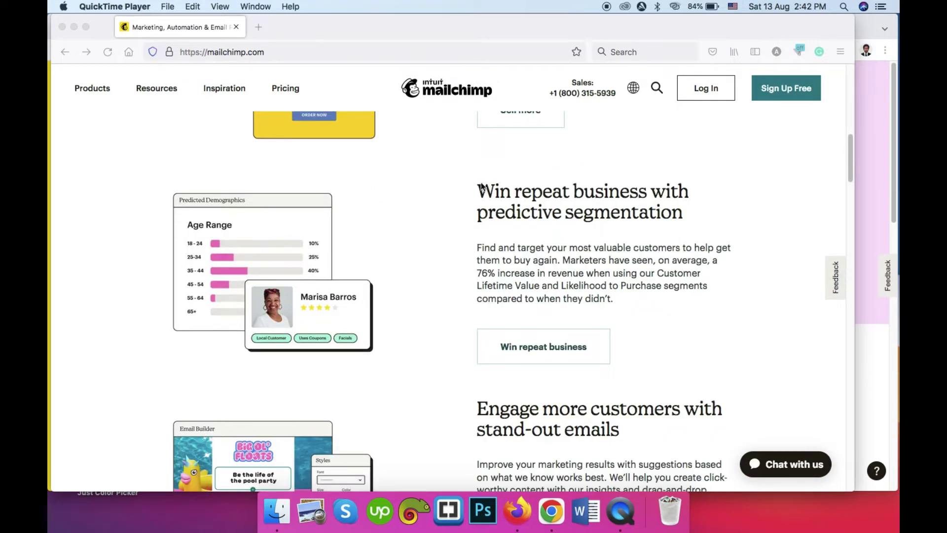
pyautogui.scroll(-1, 194, 223)
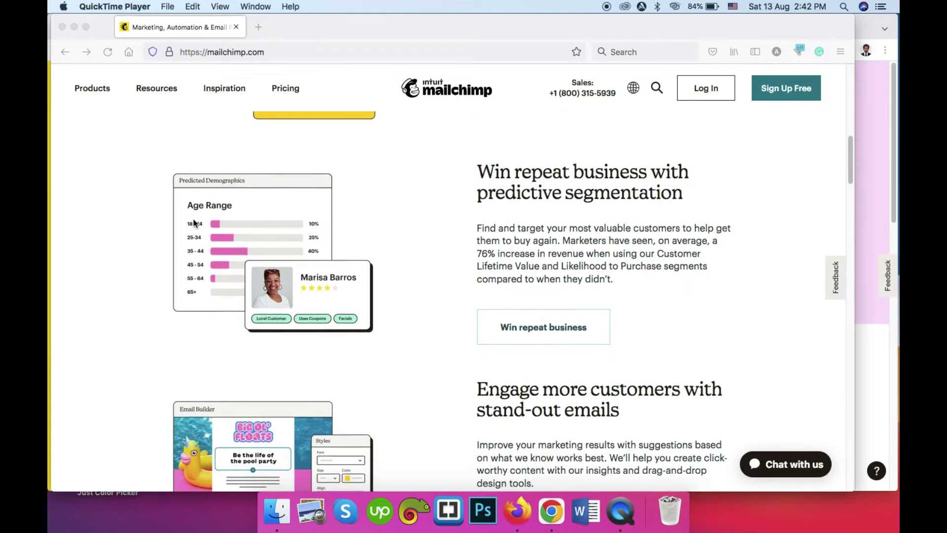
pyautogui.scroll(-1, 194, 223)
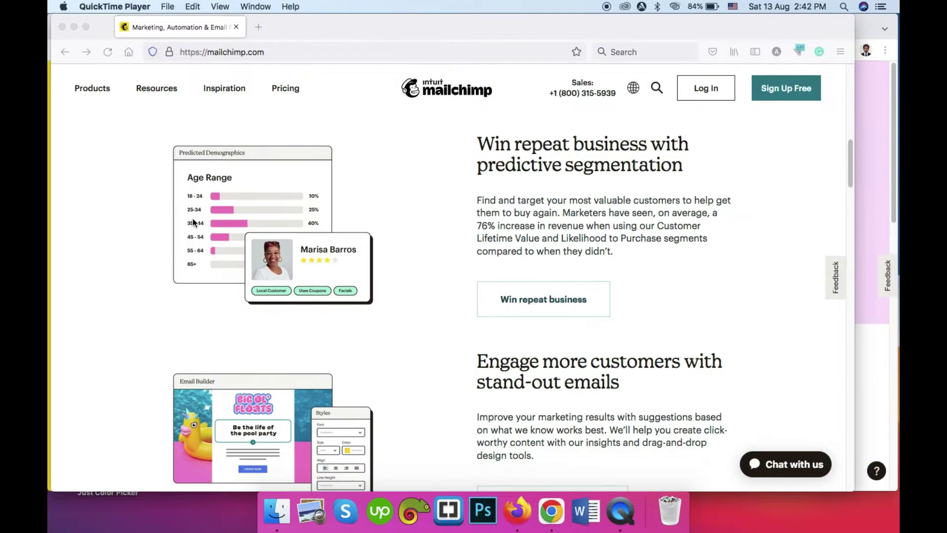
pyautogui.scroll(-2, 194, 223)
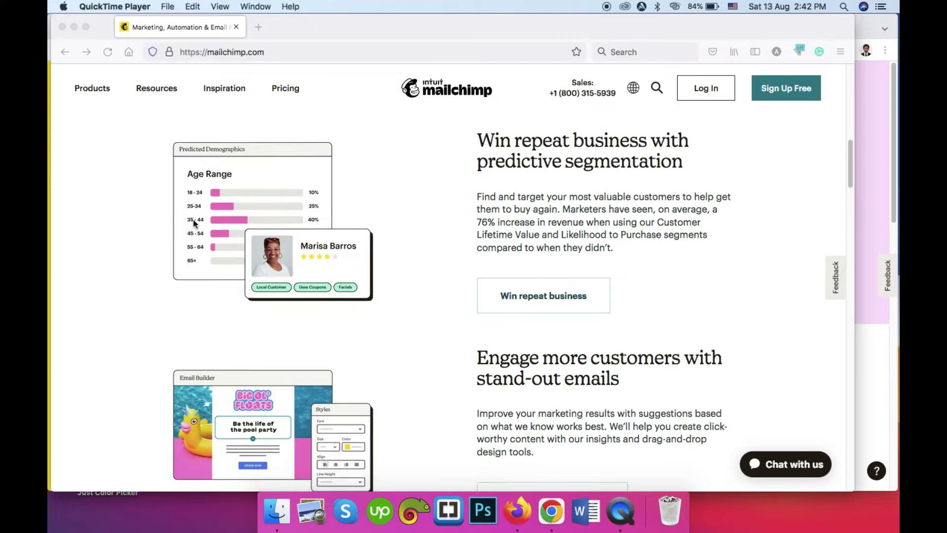
pyautogui.scroll(-5, 194, 224)
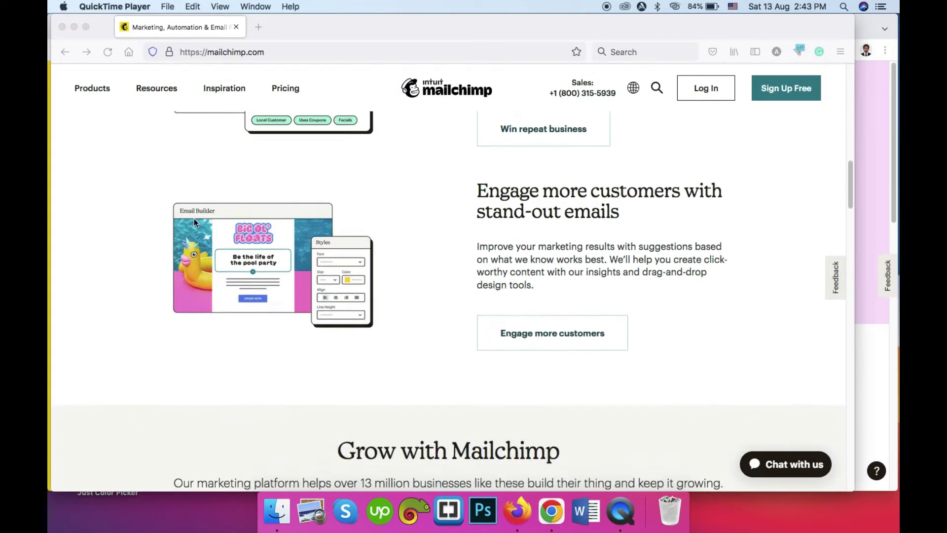
pyautogui.scroll(-3, 208, 219)
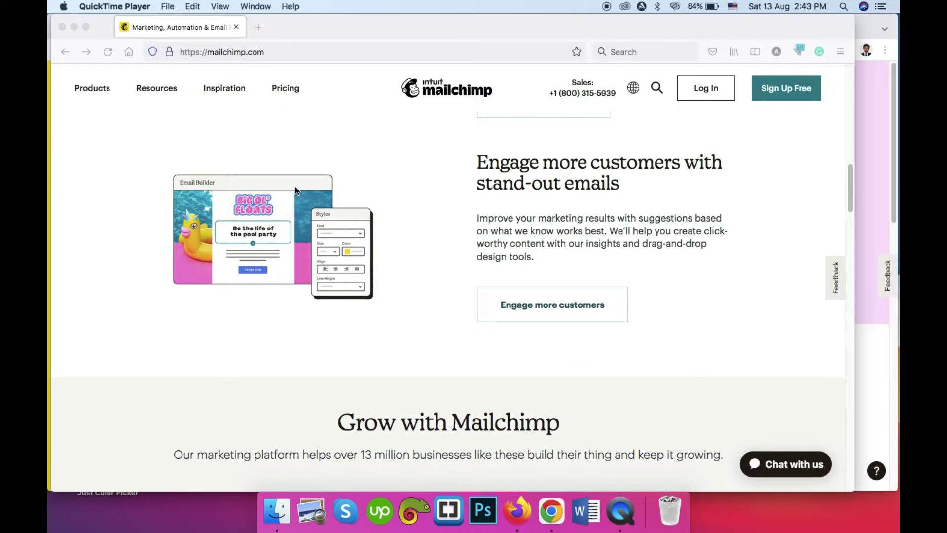
pyautogui.scroll(-1, 295, 187)
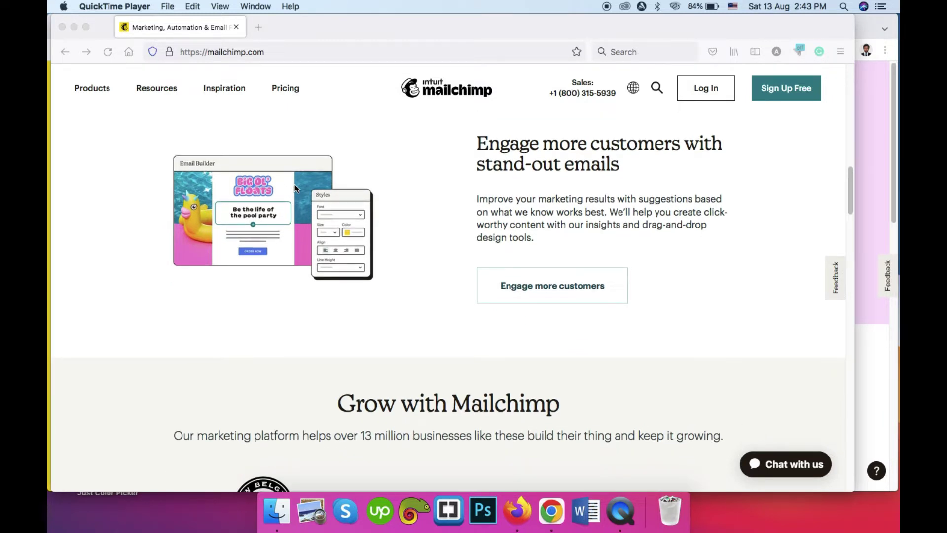
pyautogui.scroll(-2, 295, 187)
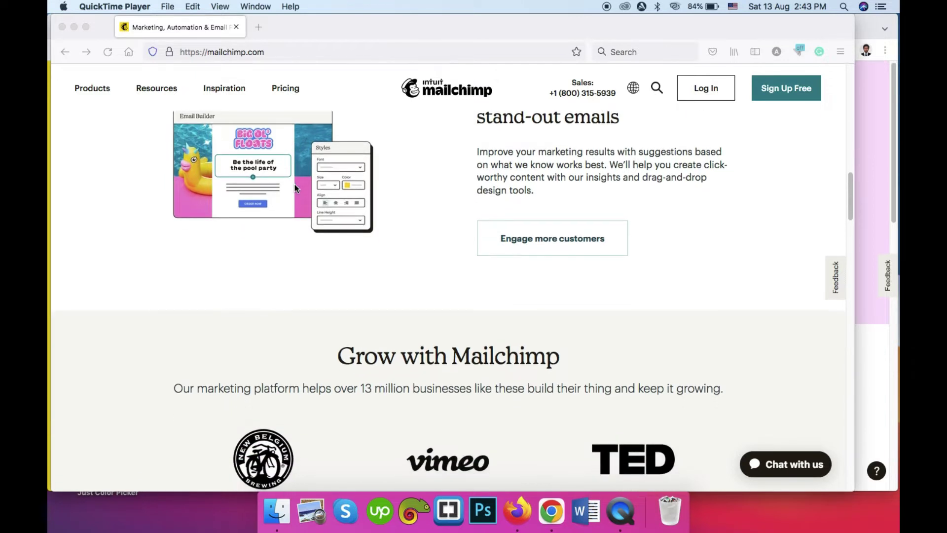
# Step: Scroll down to the footer link directory, then back up to the yellow Pick A Plan section
pyautogui.scroll(-8, 294, 185)
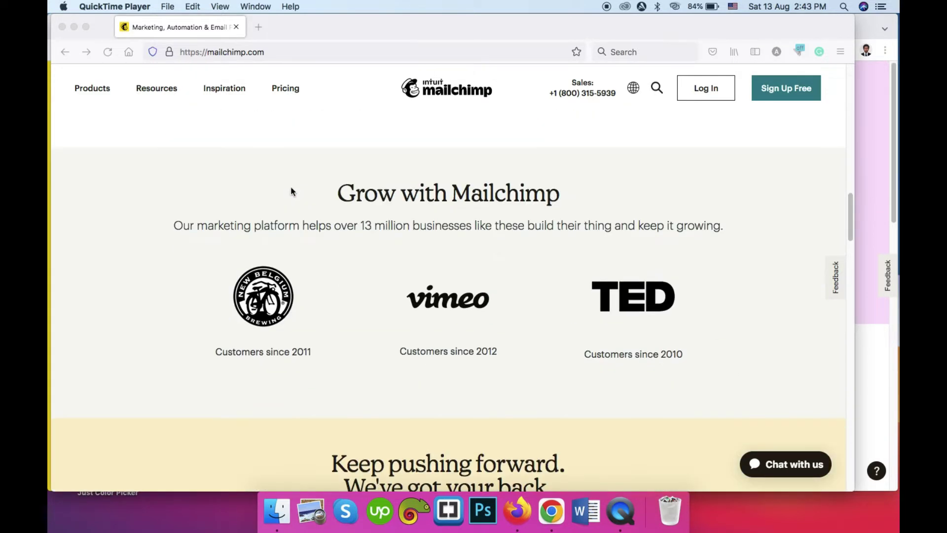
pyautogui.scroll(-5, 244, 201)
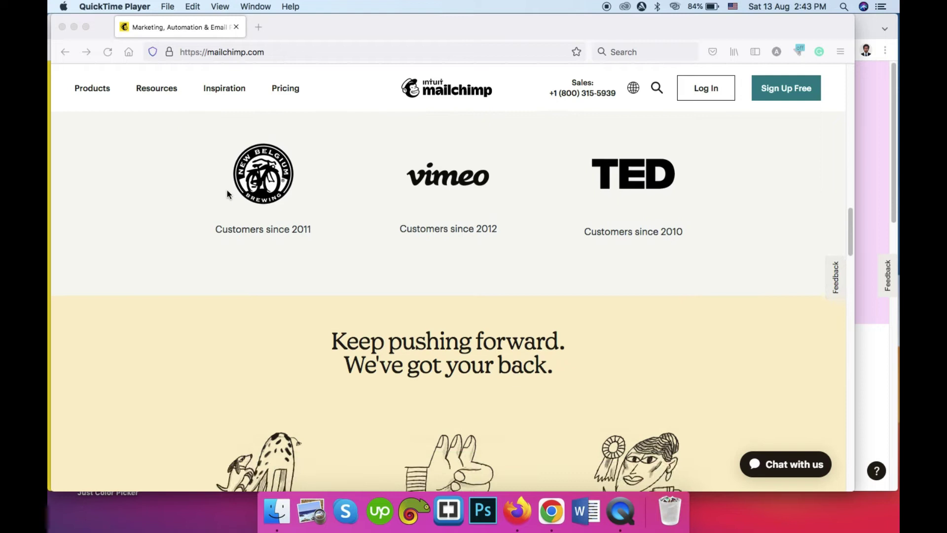
pyautogui.scroll(-5, 227, 191)
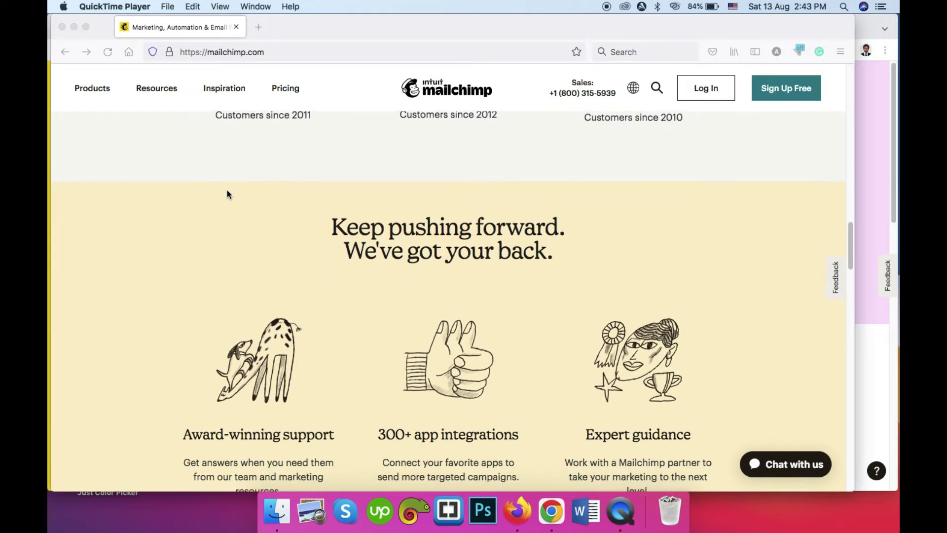
pyautogui.scroll(-3, 227, 190)
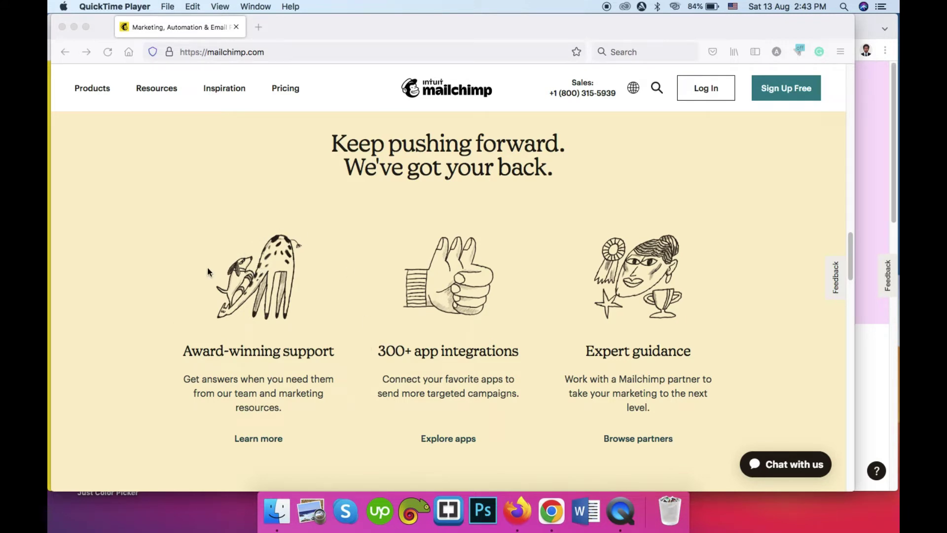
pyautogui.scroll(-2, 204, 255)
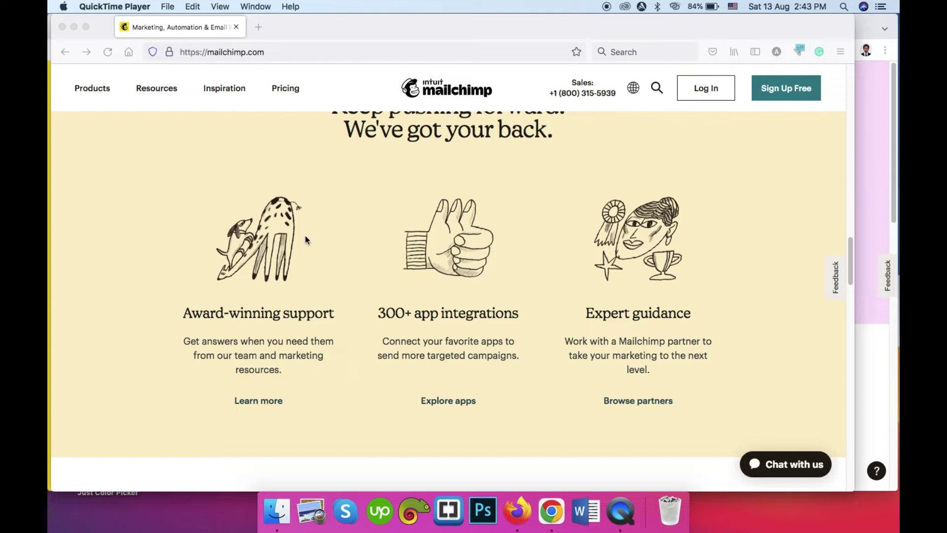
pyautogui.scroll(-2, 306, 236)
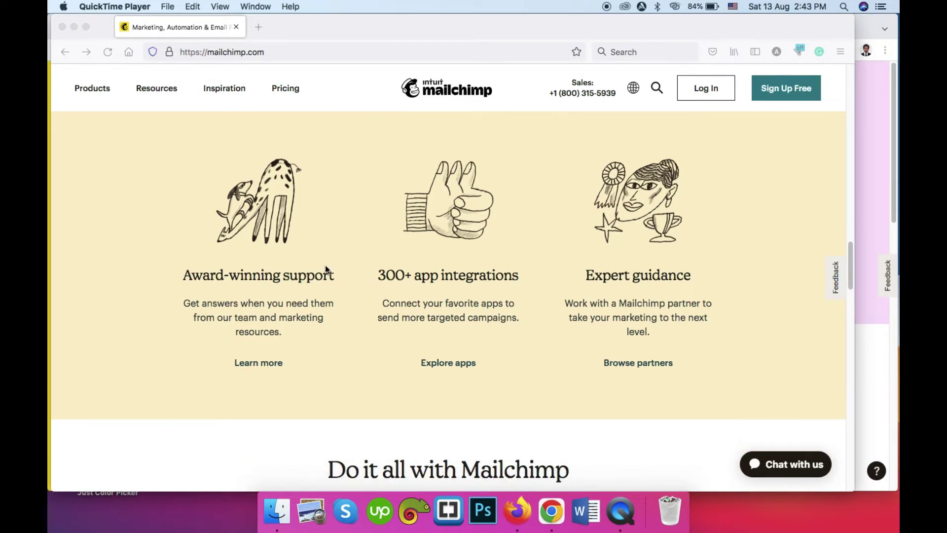
pyautogui.scroll(-3, 334, 249)
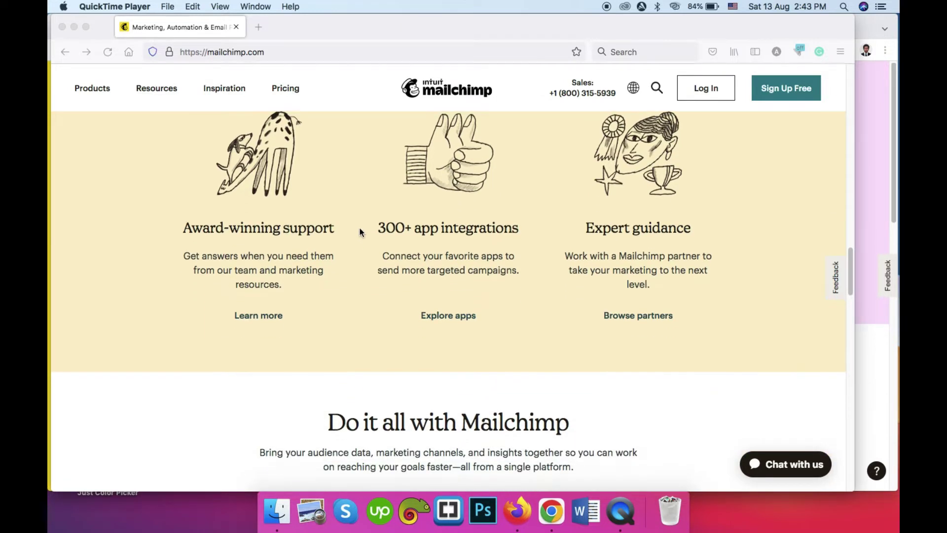
pyautogui.scroll(-2, 359, 232)
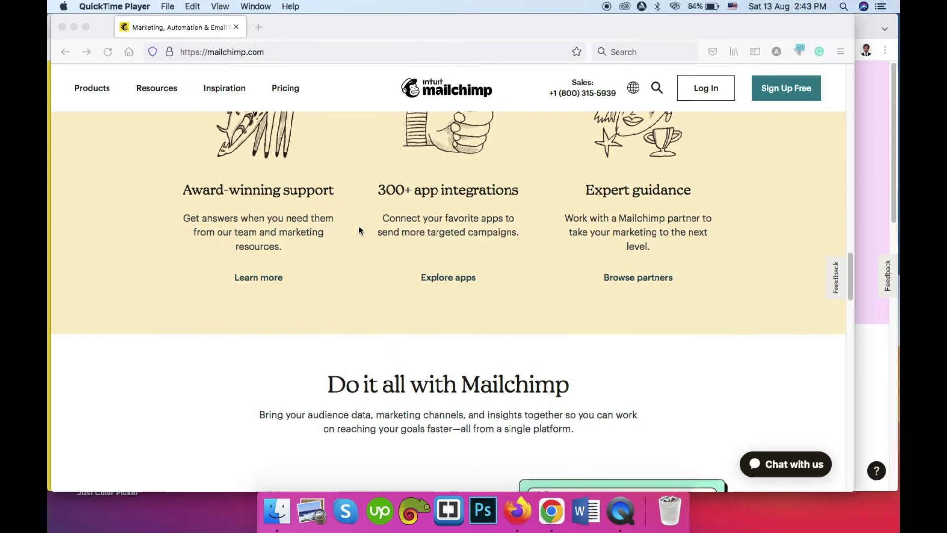
pyautogui.scroll(-2, 359, 228)
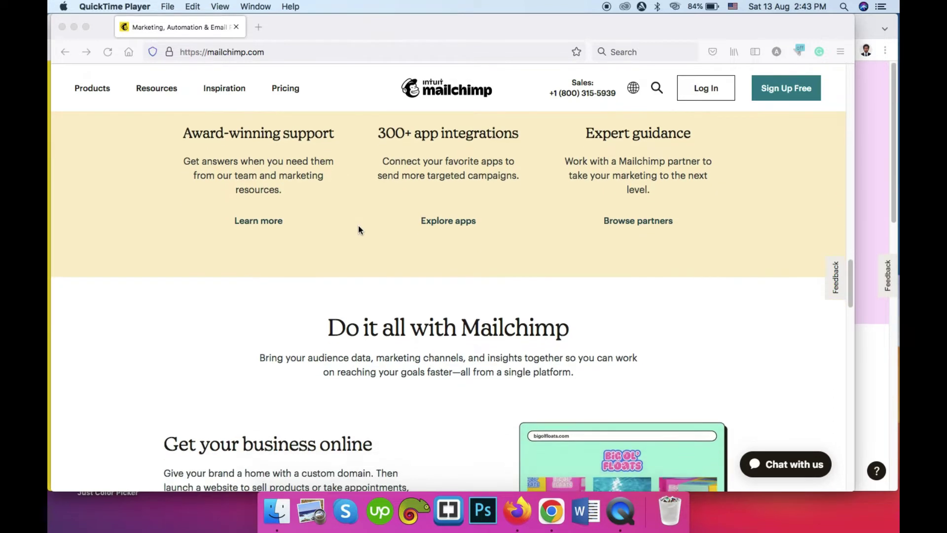
pyautogui.scroll(-2, 361, 225)
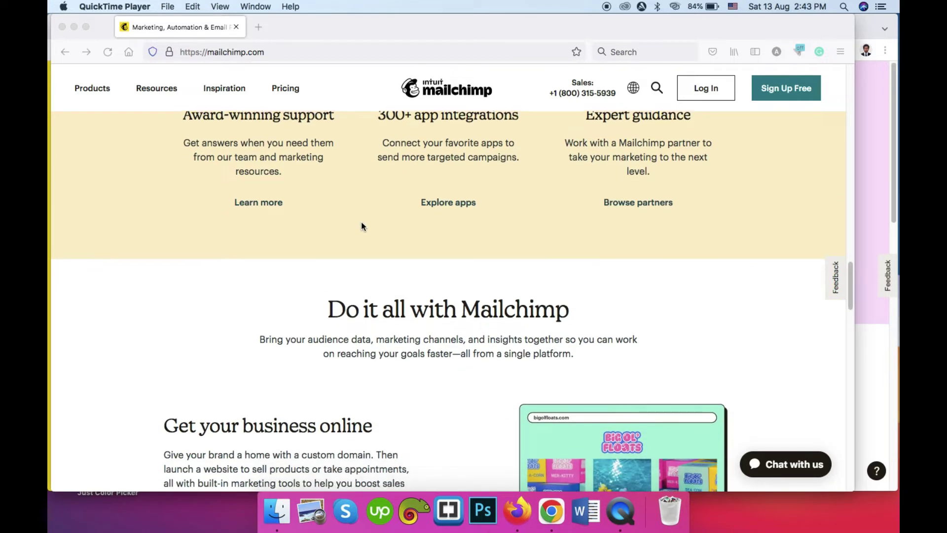
pyautogui.scroll(-4, 362, 227)
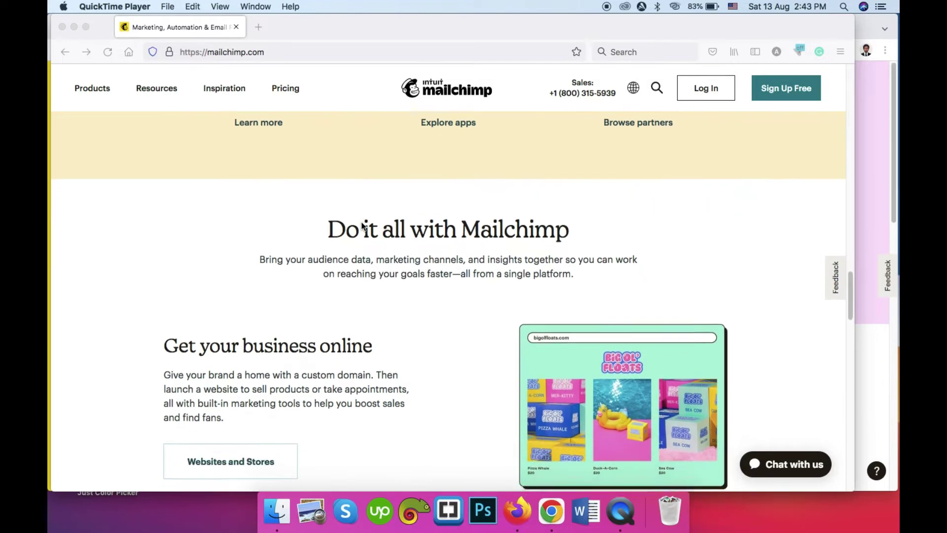
pyautogui.scroll(-8, 362, 226)
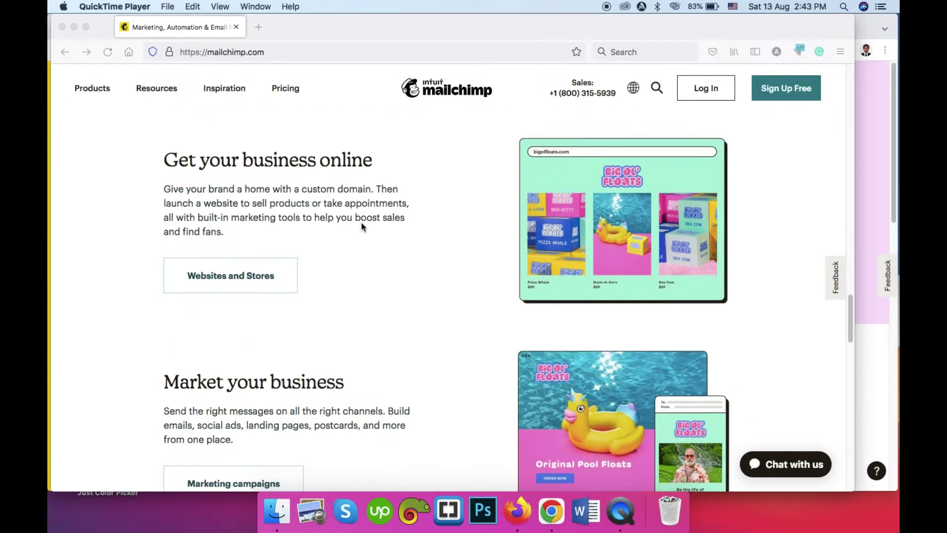
pyautogui.scroll(-2, 356, 219)
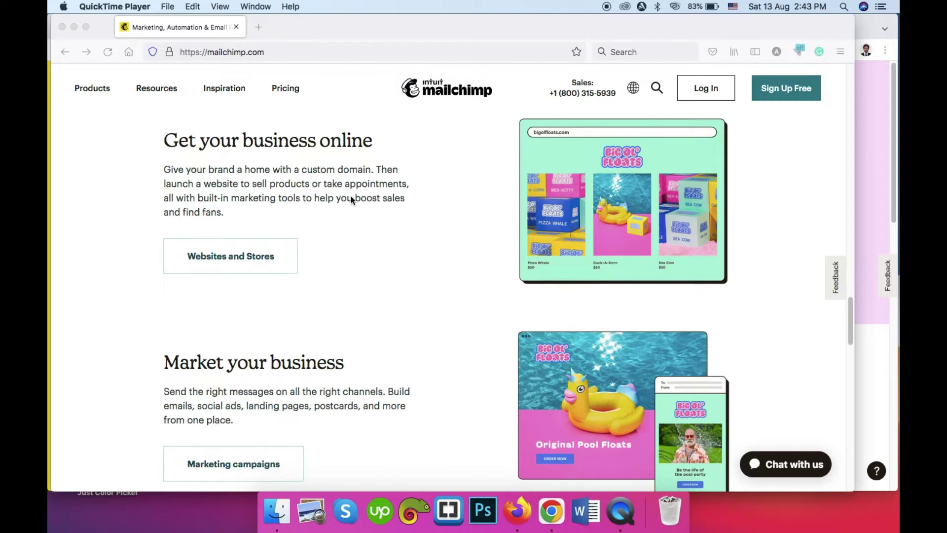
pyautogui.scroll(-6, 350, 197)
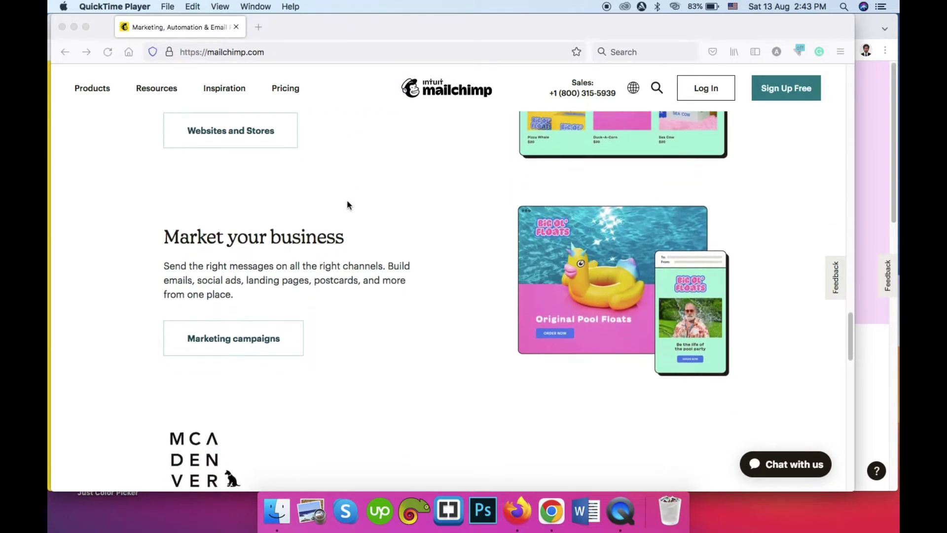
pyautogui.scroll(-20, 347, 205)
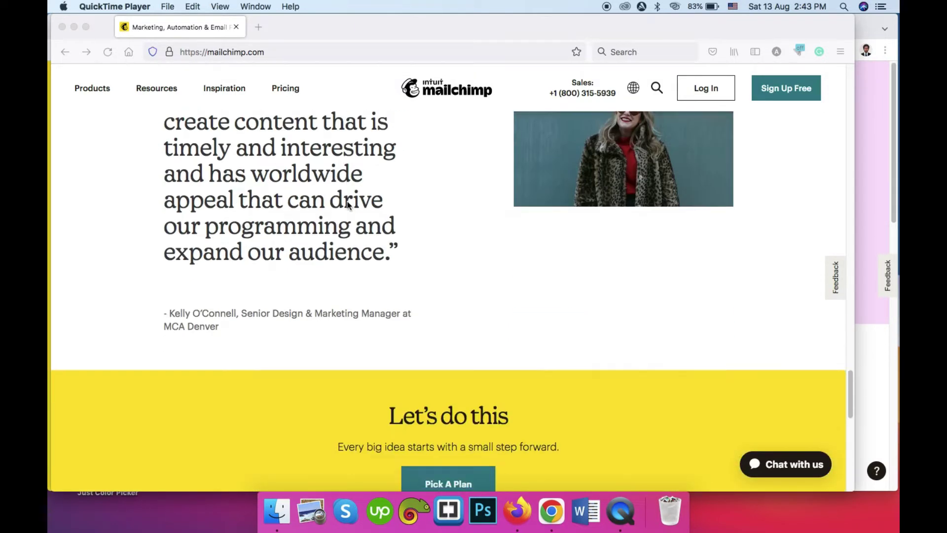
pyautogui.scroll(-15, 347, 205)
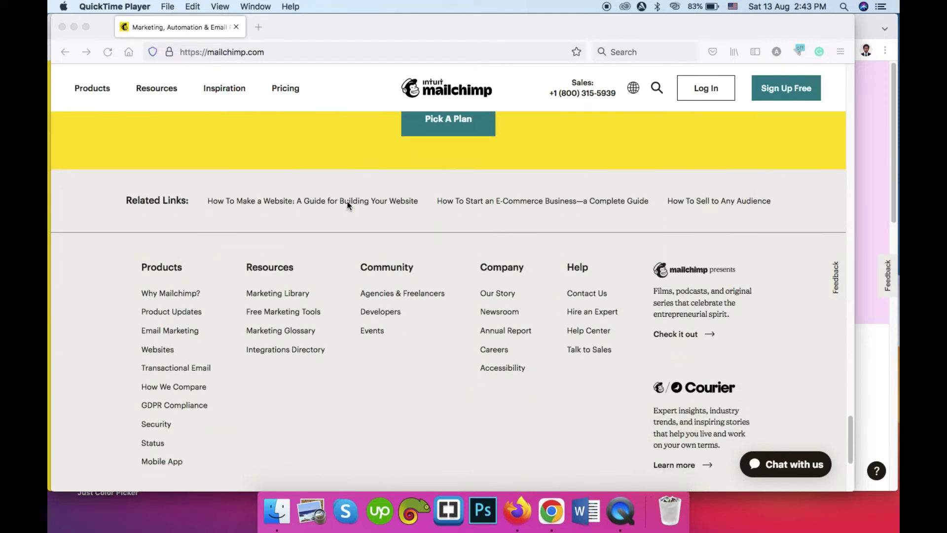
pyautogui.scroll(-7, 348, 205)
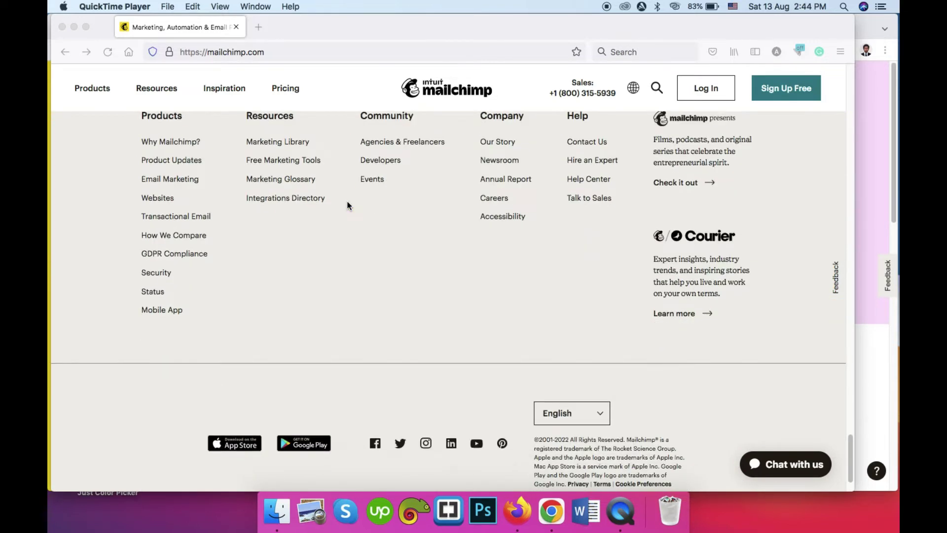
pyautogui.scroll(9, 348, 205)
# Step: Open the pricing page and review the Premium, Standard, Essentials and Free plans
pyautogui.click(400, 186)
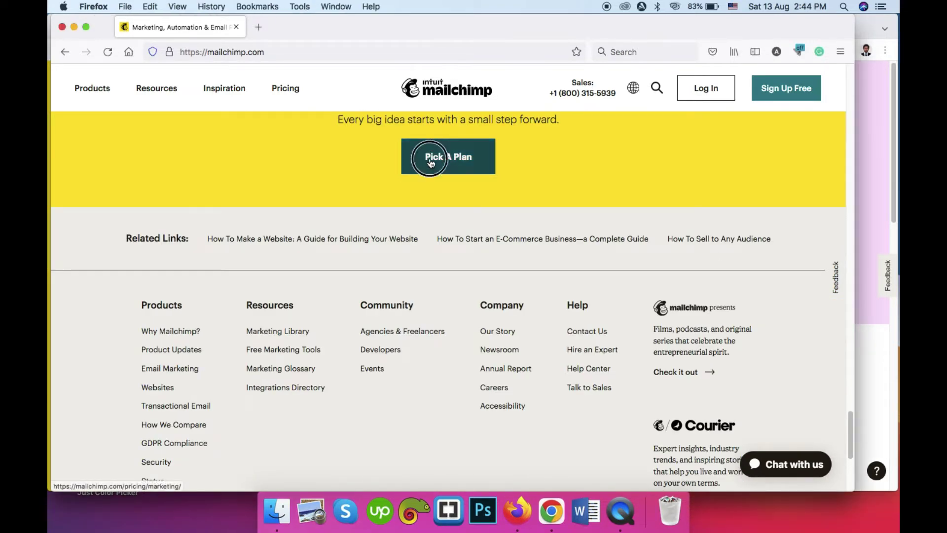
pyautogui.click(433, 157)
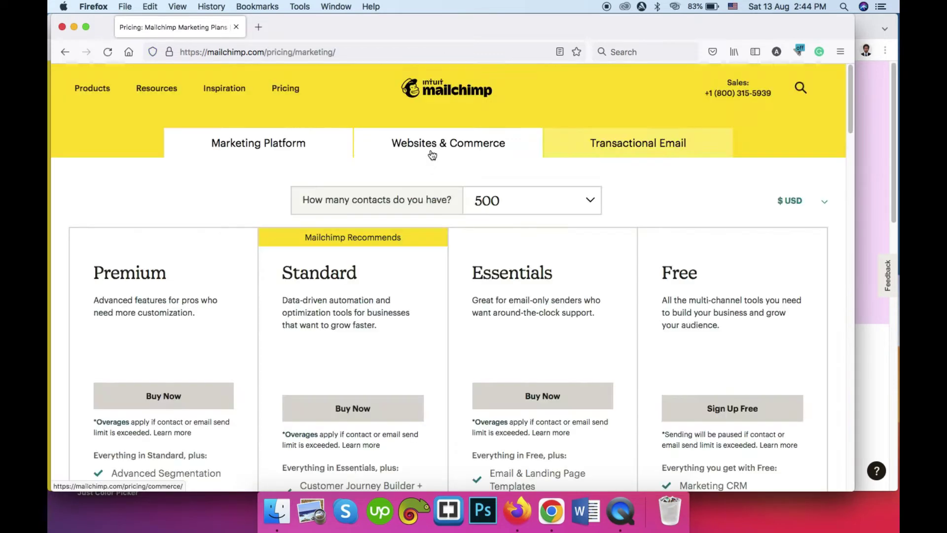
pyautogui.scroll(-3, 102, 226)
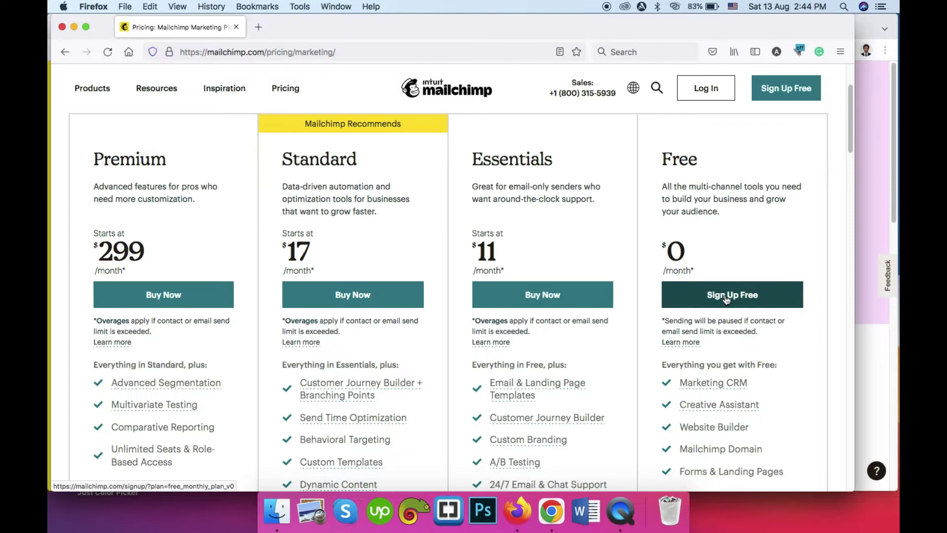
pyautogui.scroll(-2, 721, 293)
pyautogui.scroll(-3, 703, 265)
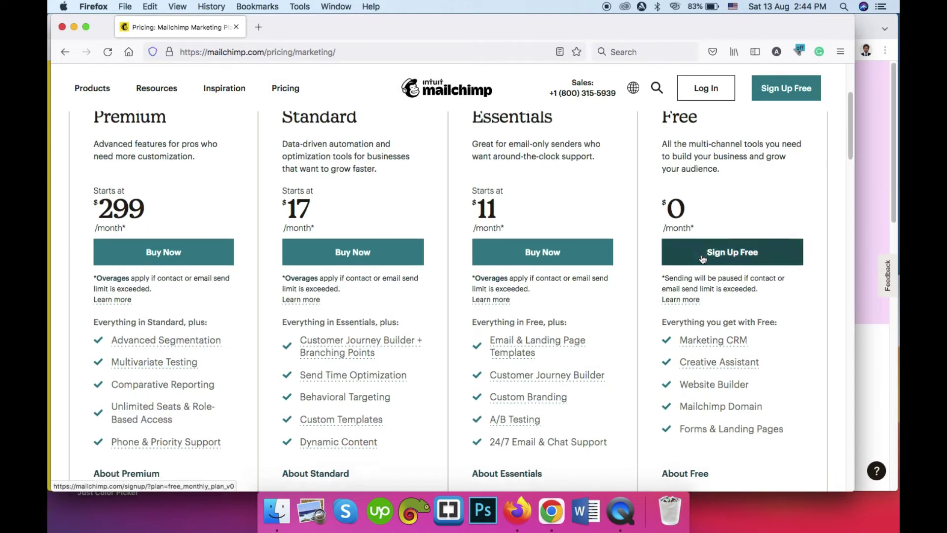
pyautogui.scroll(-2, 693, 277)
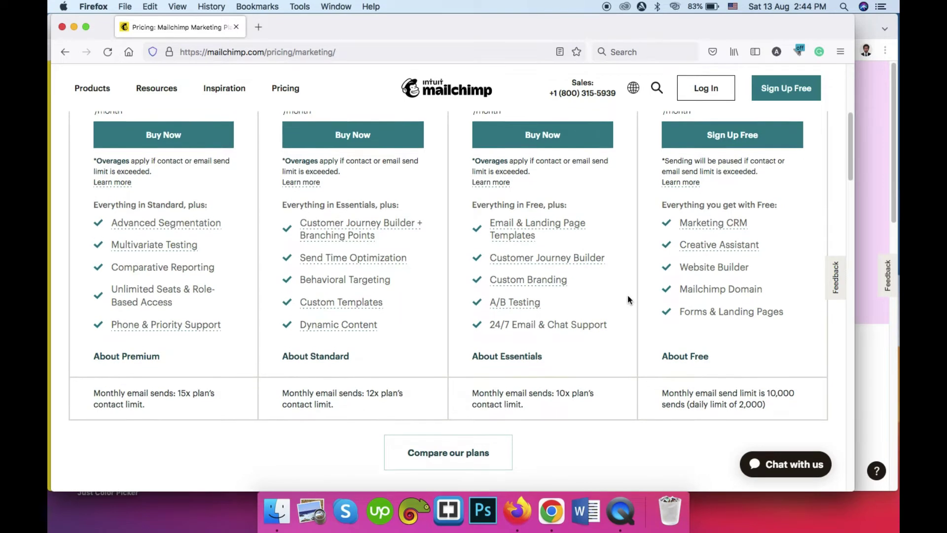
pyautogui.scroll(2, 628, 294)
pyautogui.scroll(4, 237, 247)
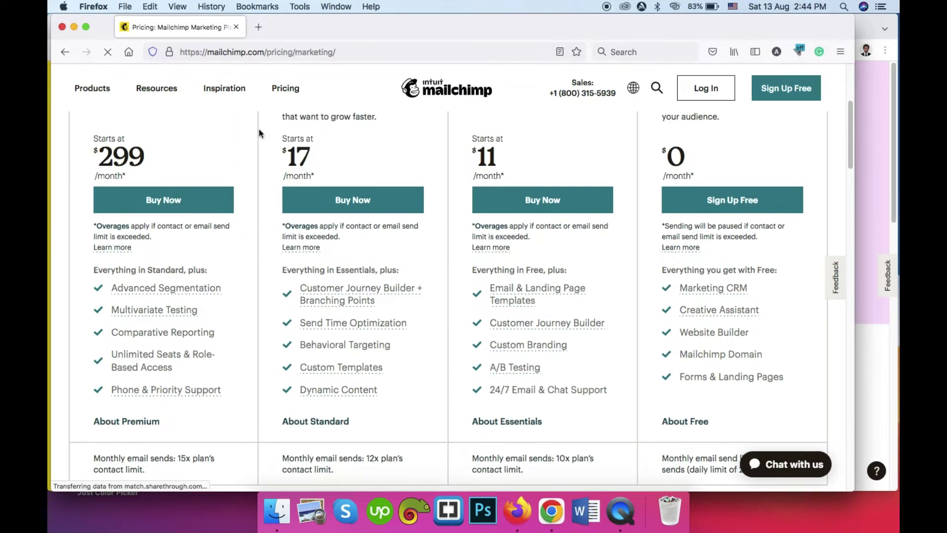
# Step: Scroll through the plans again and close the 'Questions about pricing?' chat popup
pyautogui.scroll(-5, 73, 167)
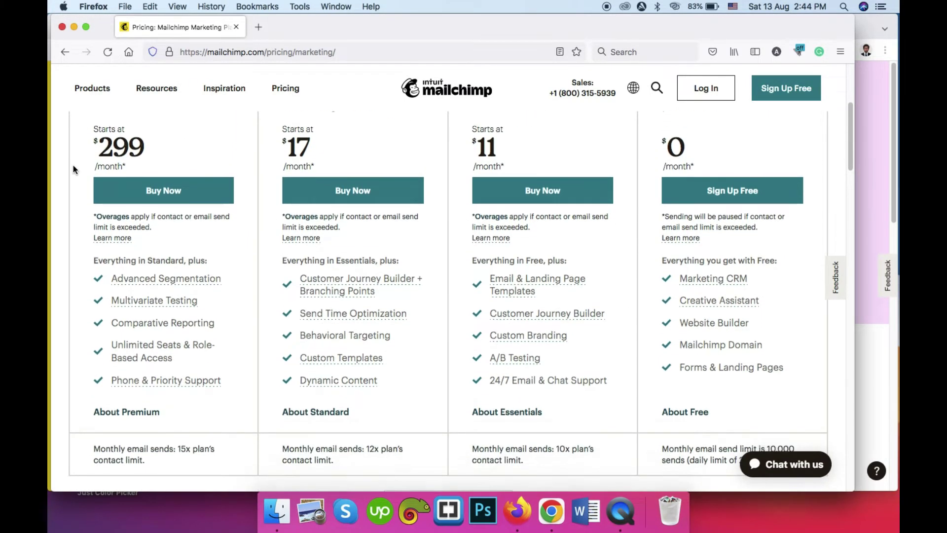
pyautogui.scroll(-5, 73, 165)
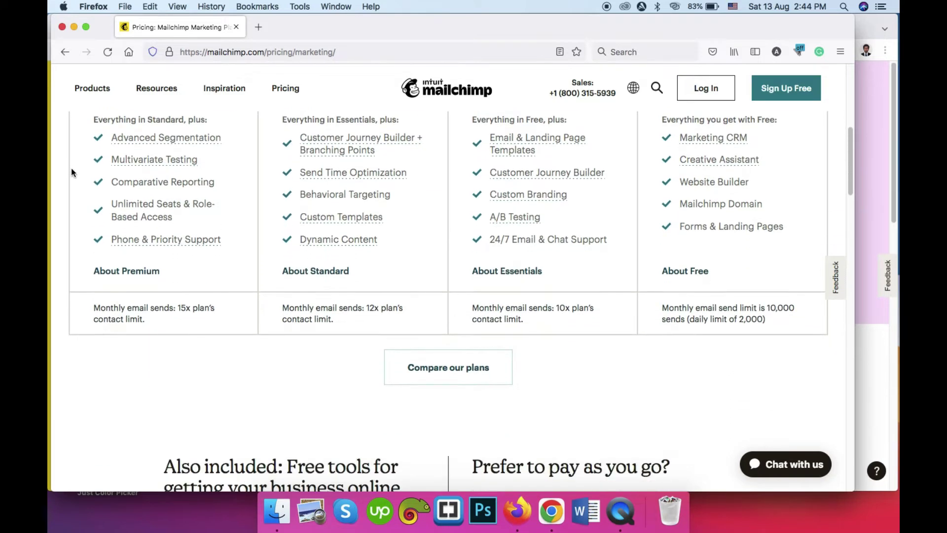
pyautogui.scroll(8, 72, 168)
pyautogui.scroll(1, 784, 168)
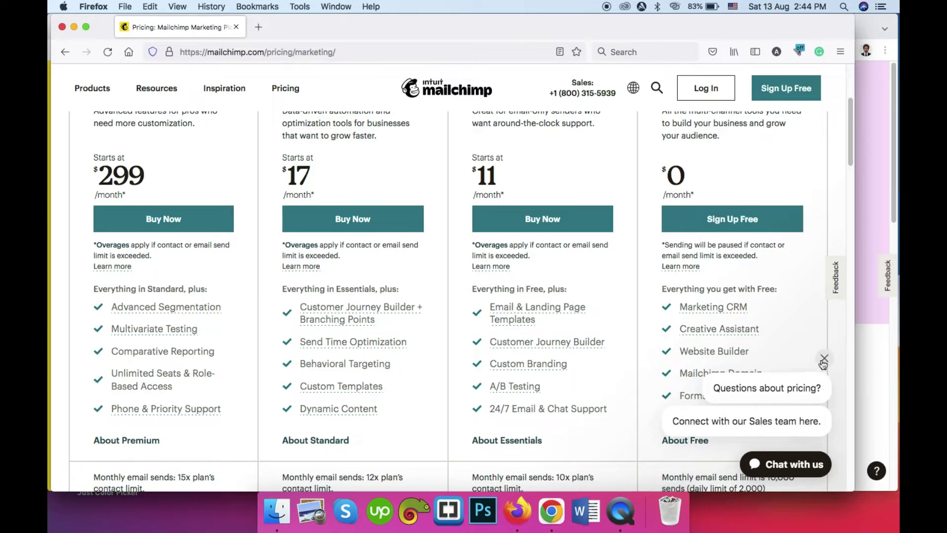
pyautogui.click(825, 358)
# Step: Start the Free plan sign-up and enter the account email address
pyautogui.click(736, 228)
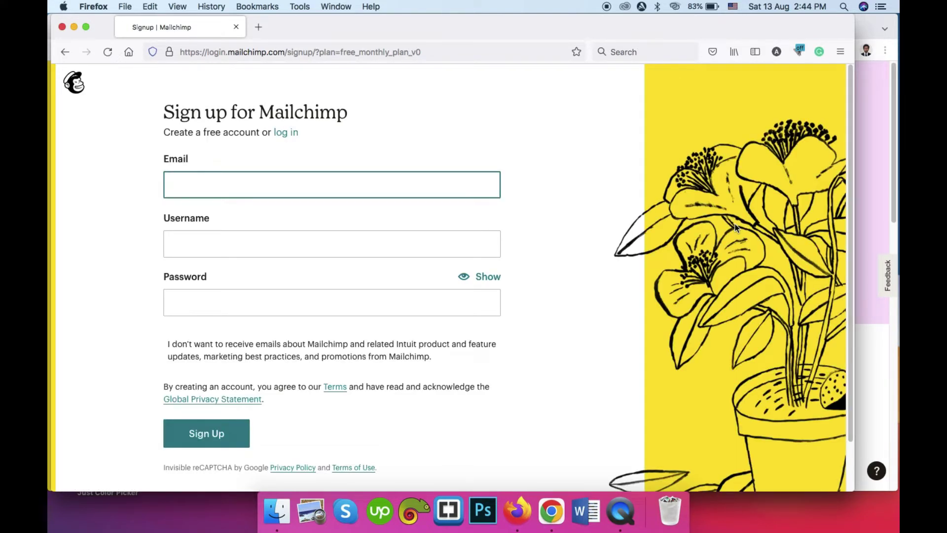
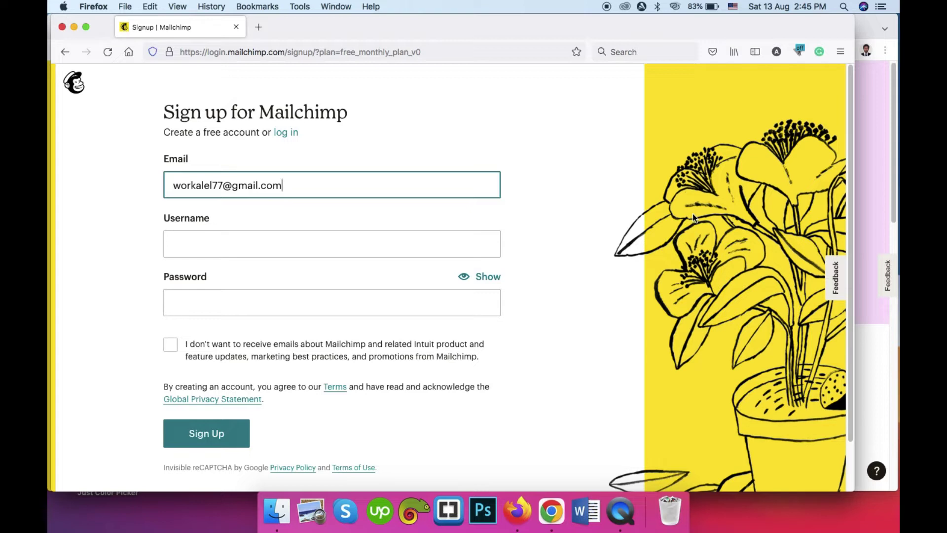
pyautogui.press('super+a')
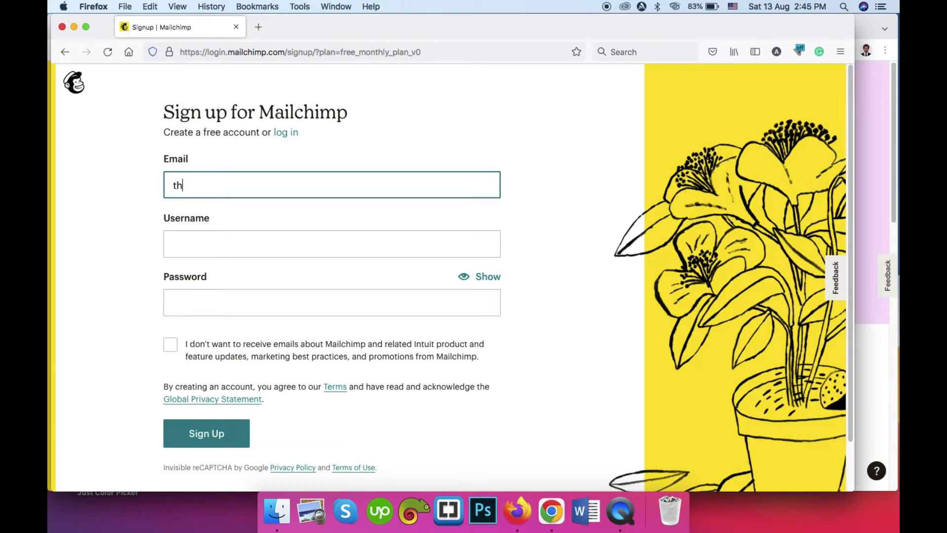
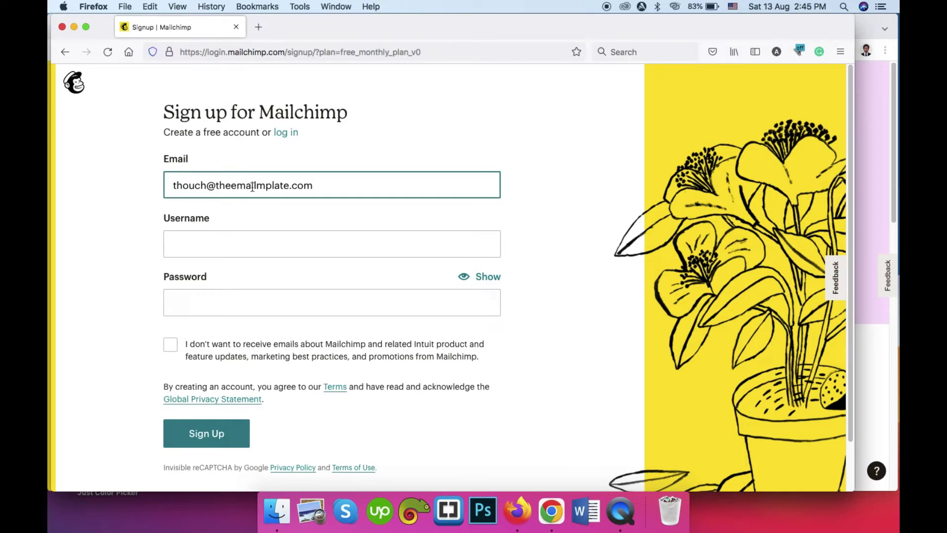
pyautogui.press('super+z')
pyautogui.press('super+c')
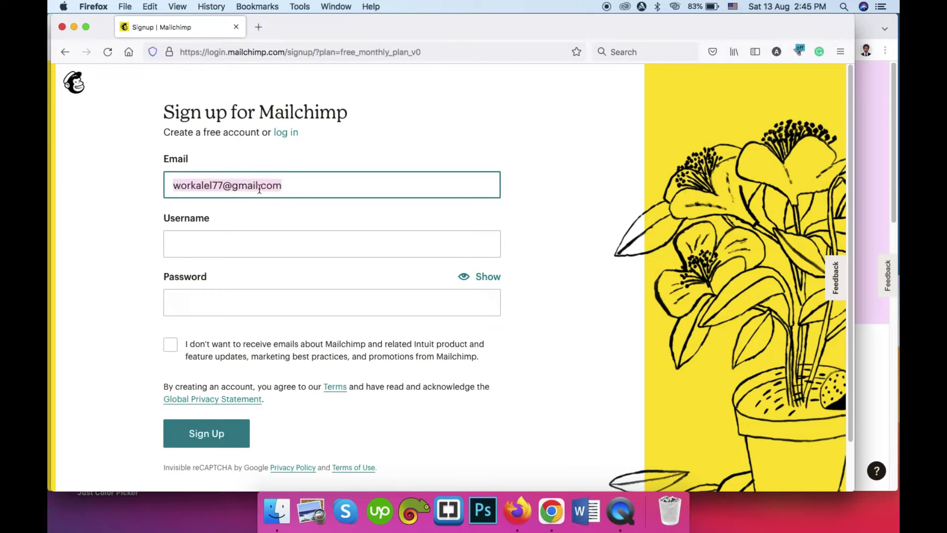
# Step: Set the username to 'maileditor_ad' after 'maileditor' was taken, and paste the account password
pyautogui.click(245, 244)
pyautogui.press('super+v')
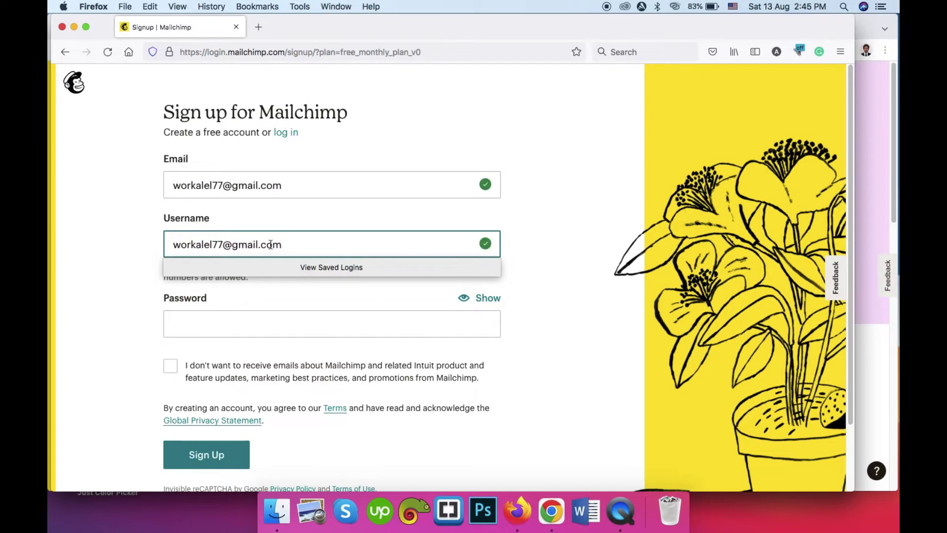
pyautogui.press('super+a')
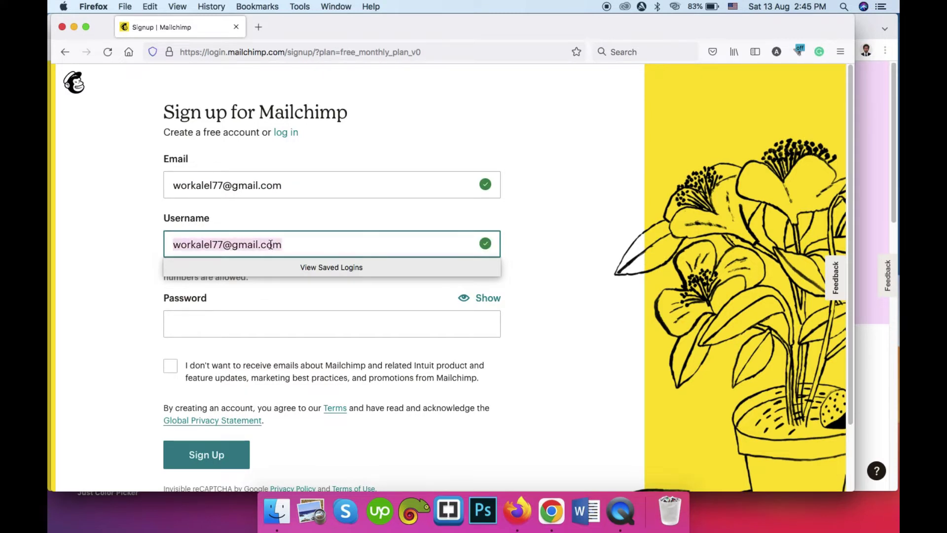
pyautogui.write('mai')
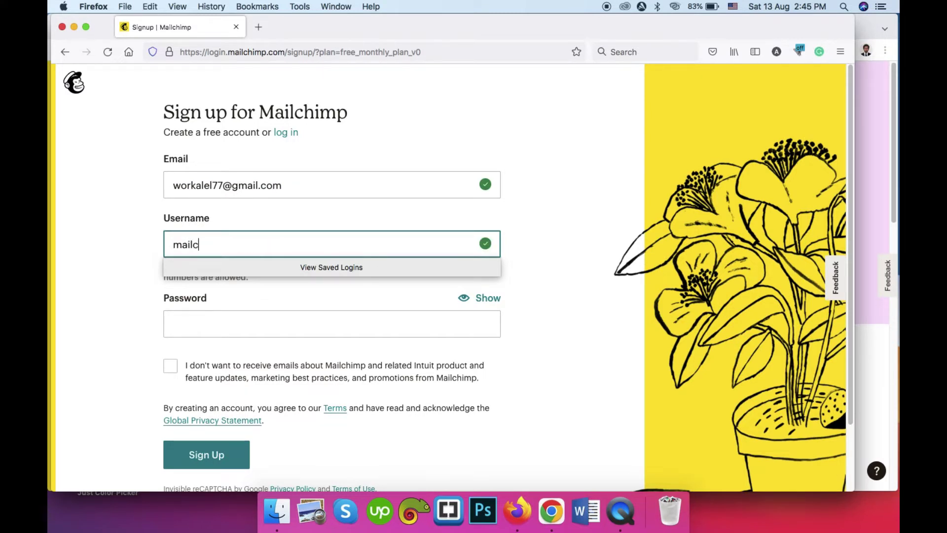
pyautogui.write('leditor')
pyautogui.click(103, 220)
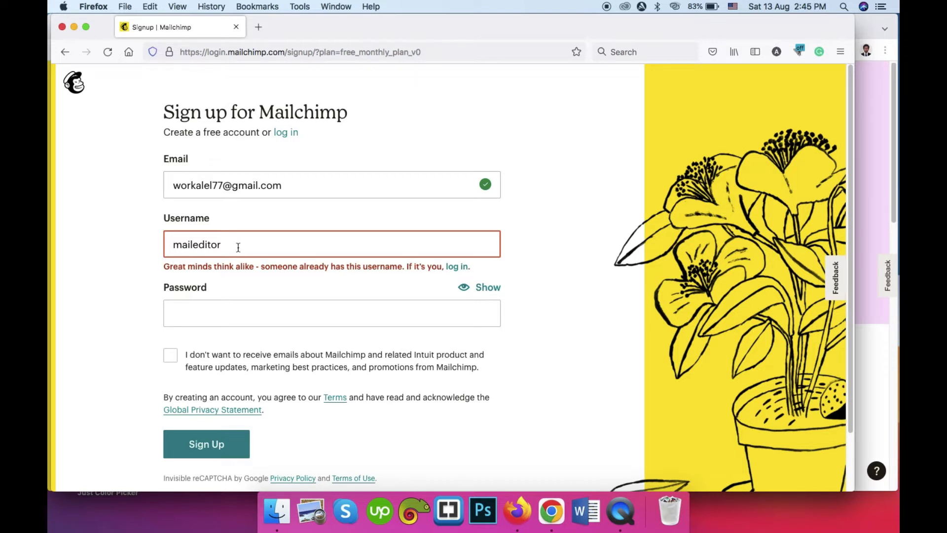
pyautogui.click(235, 240)
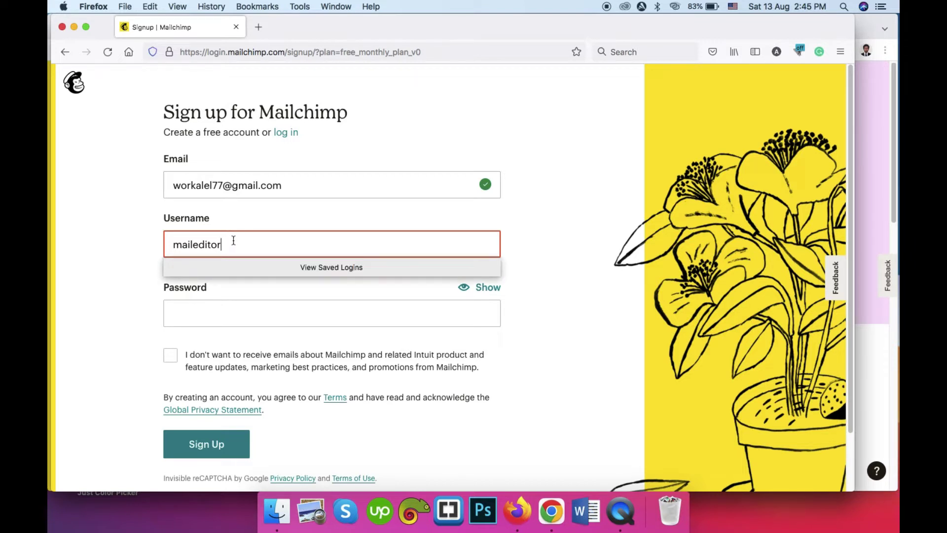
pyautogui.write('_')
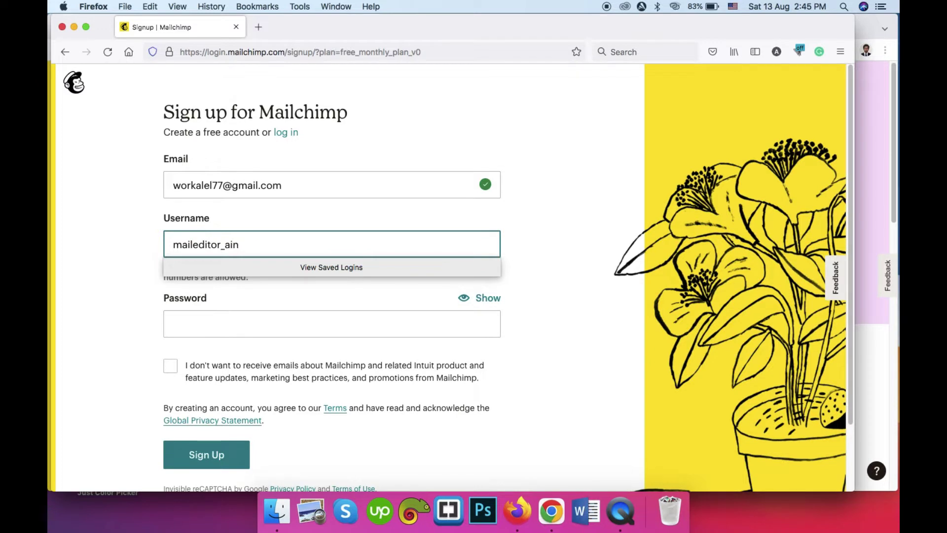
pyautogui.write('adm')
pyautogui.click(137, 316)
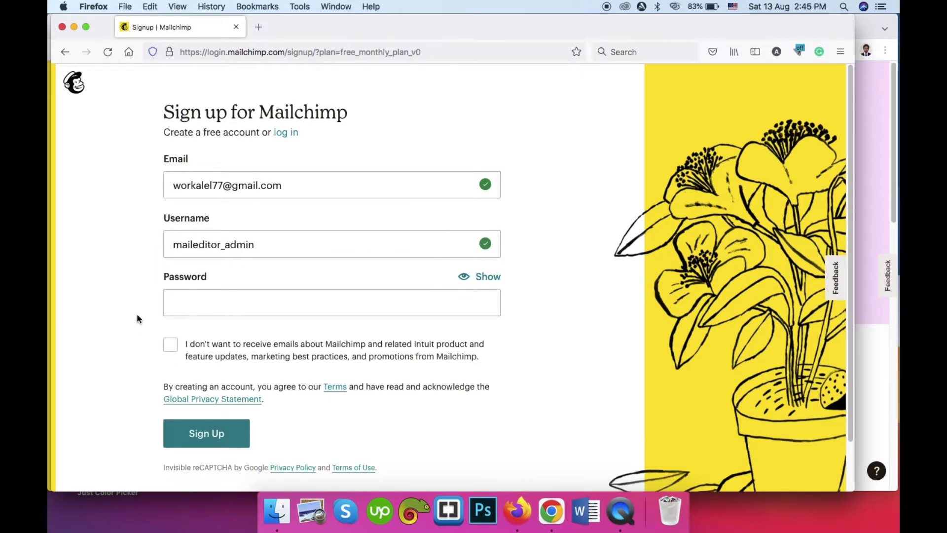
pyautogui.click(311, 294)
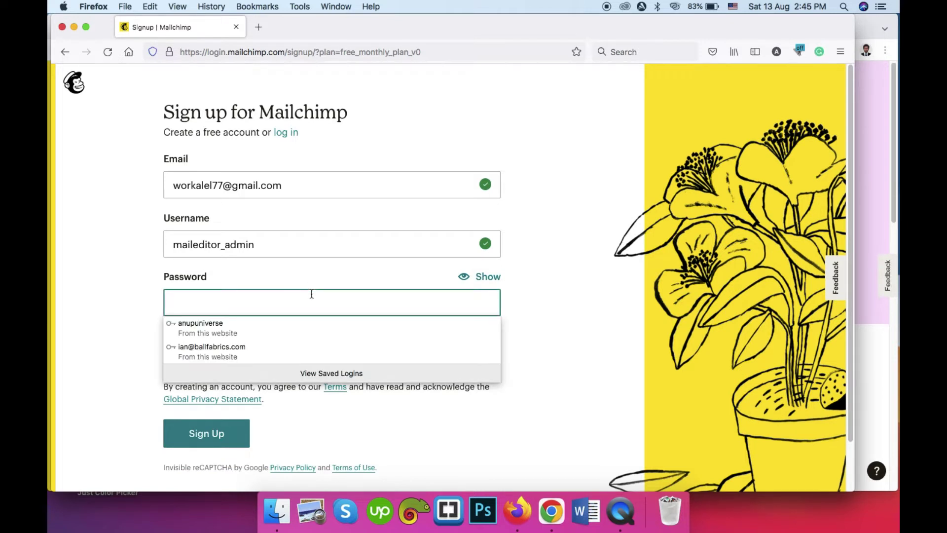
pyautogui.press('super+v')
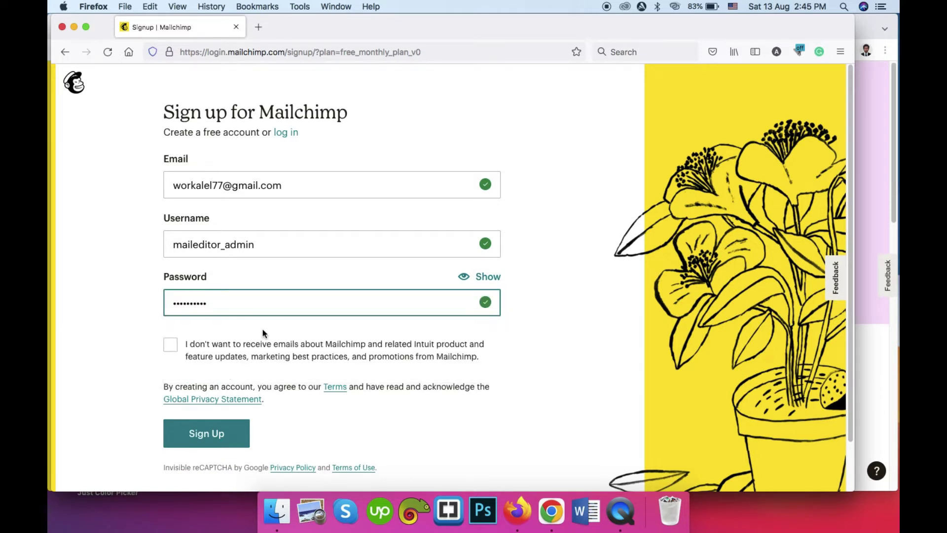
# Step: Opt out of marketing emails, submit sign-up, and pass the crosswalk reCAPTCHA
pyautogui.click(171, 346)
pyautogui.scroll(-2, 135, 284)
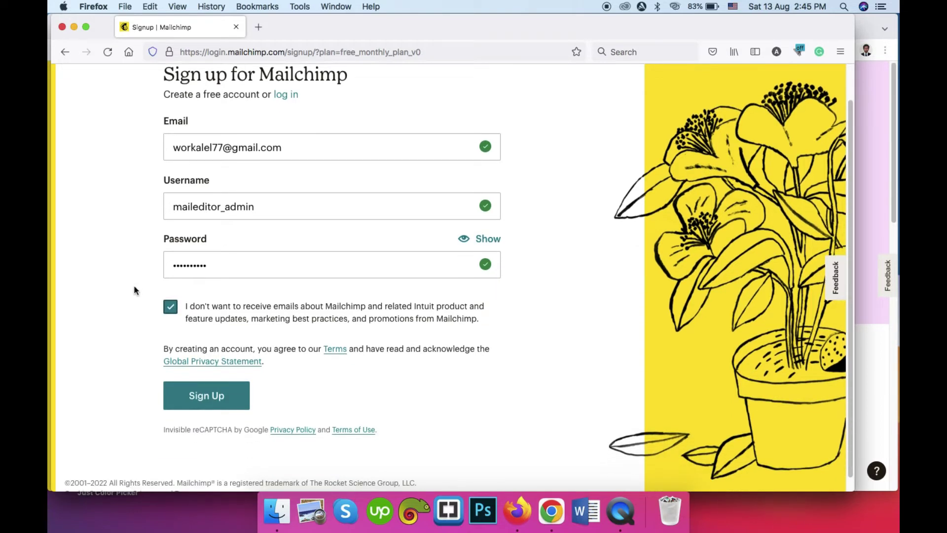
pyautogui.click(202, 397)
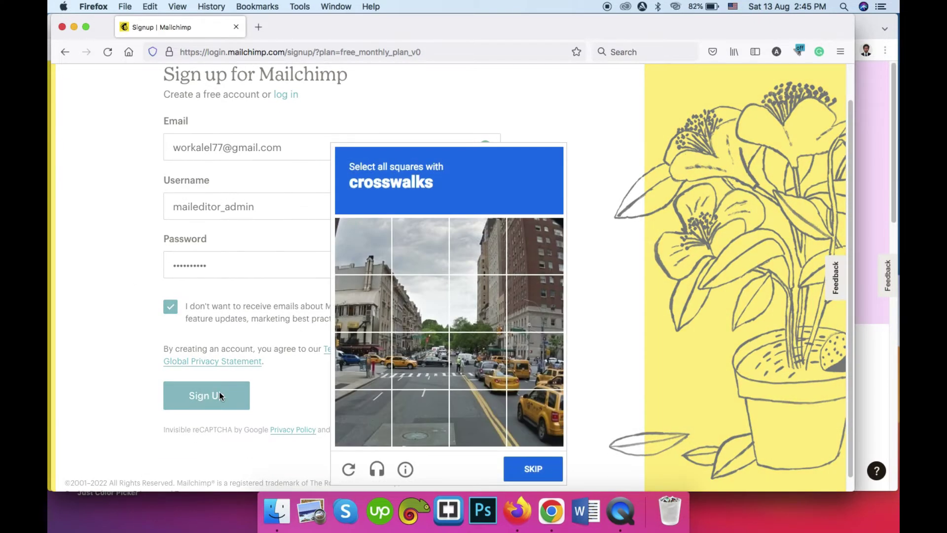
pyautogui.click(370, 354)
pyautogui.click(423, 358)
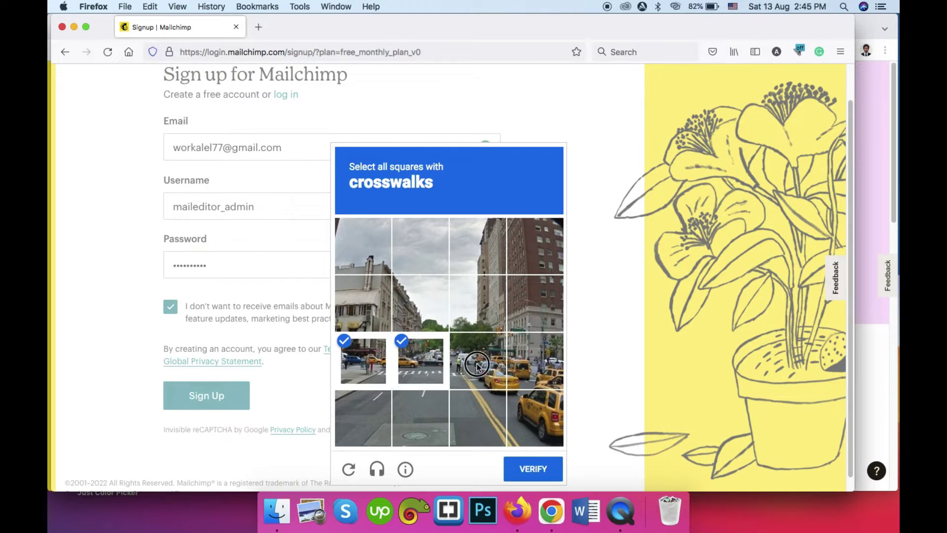
pyautogui.click(477, 362)
pyautogui.click(533, 467)
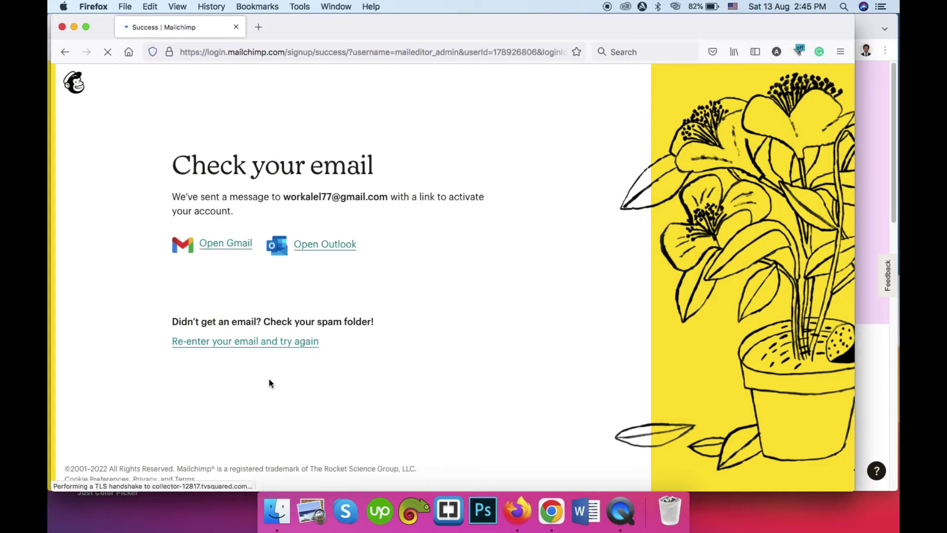
# Step: Go to gmail.com in a new Chrome tab and open the Mailchimp activation email
pyautogui.click(551, 511)
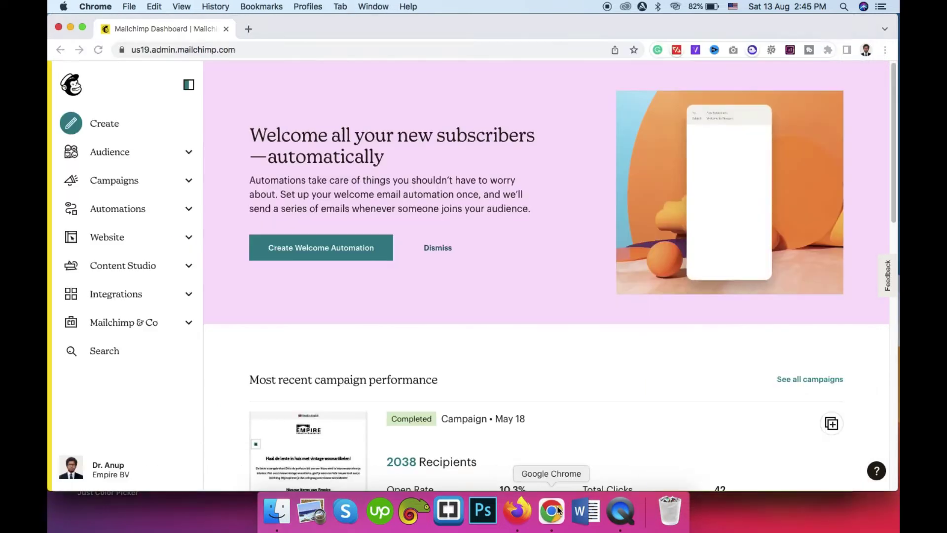
pyautogui.click(246, 29)
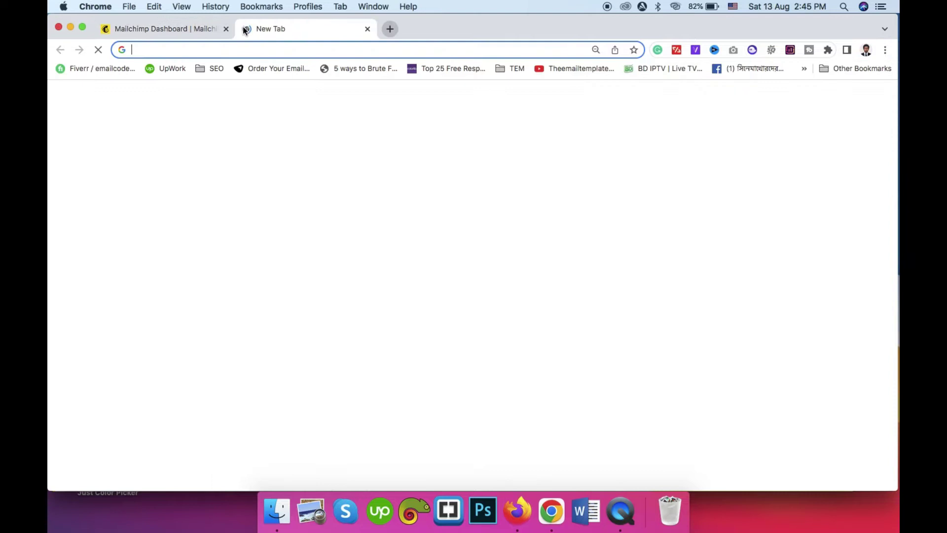
pyautogui.write('gmail.com')
pyautogui.press('Return')
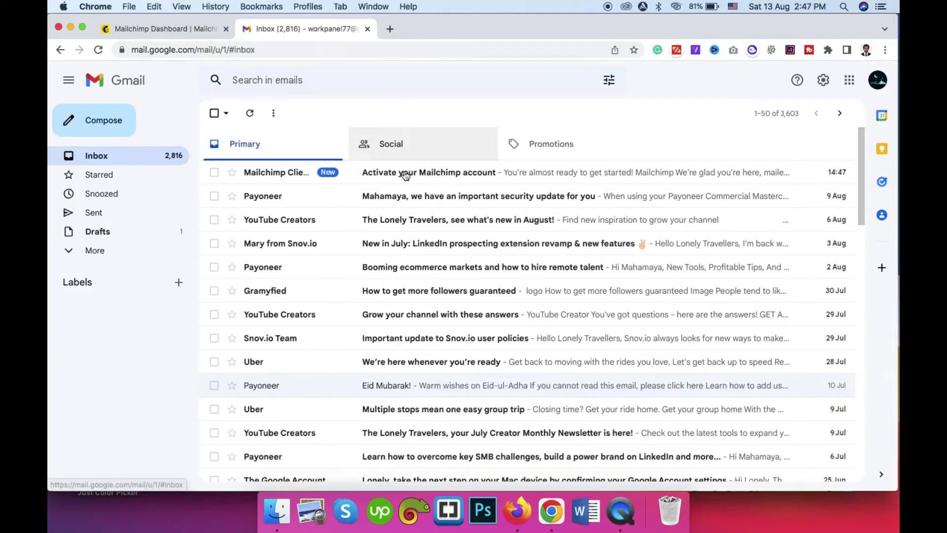
pyautogui.click(403, 174)
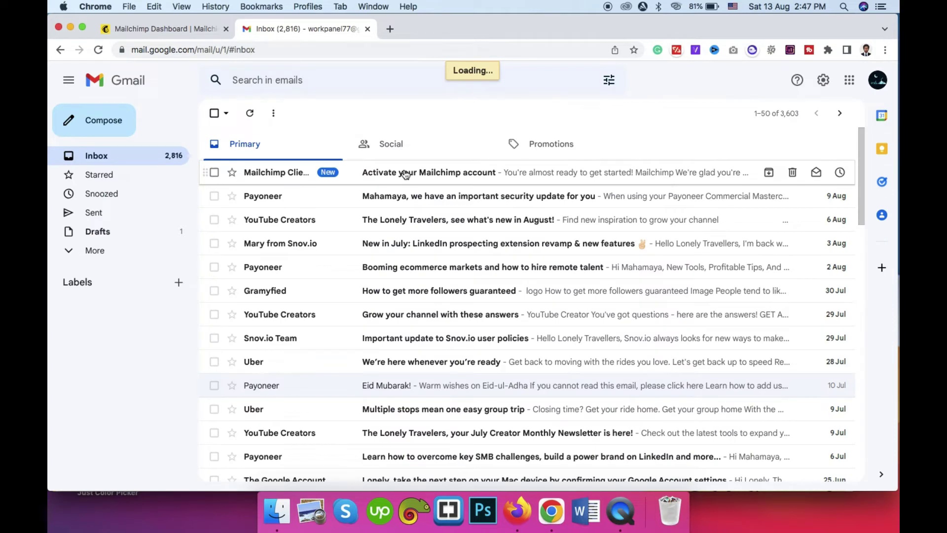
pyautogui.scroll(-2, 508, 324)
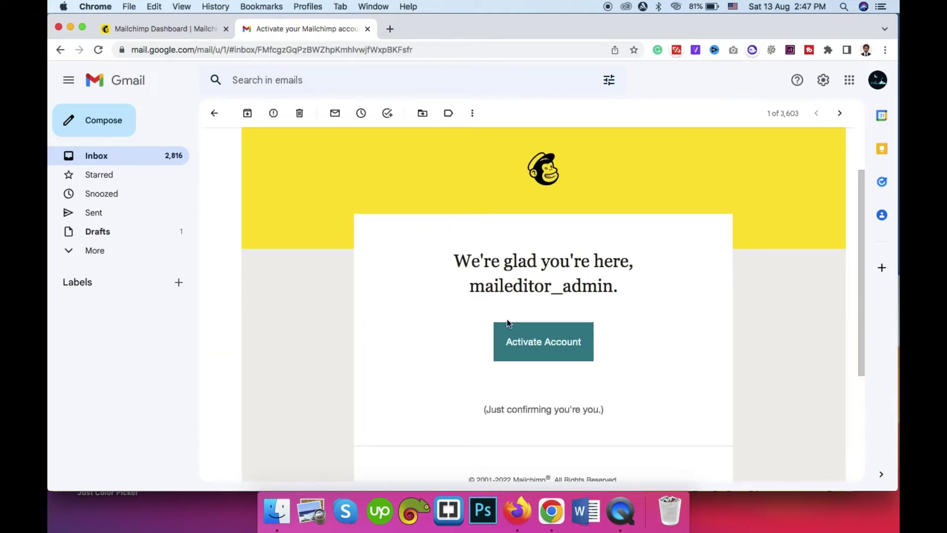
# Step: Copy the Activate Account link address from the email
pyautogui.rightClick(522, 343)
pyautogui.click(452, 344)
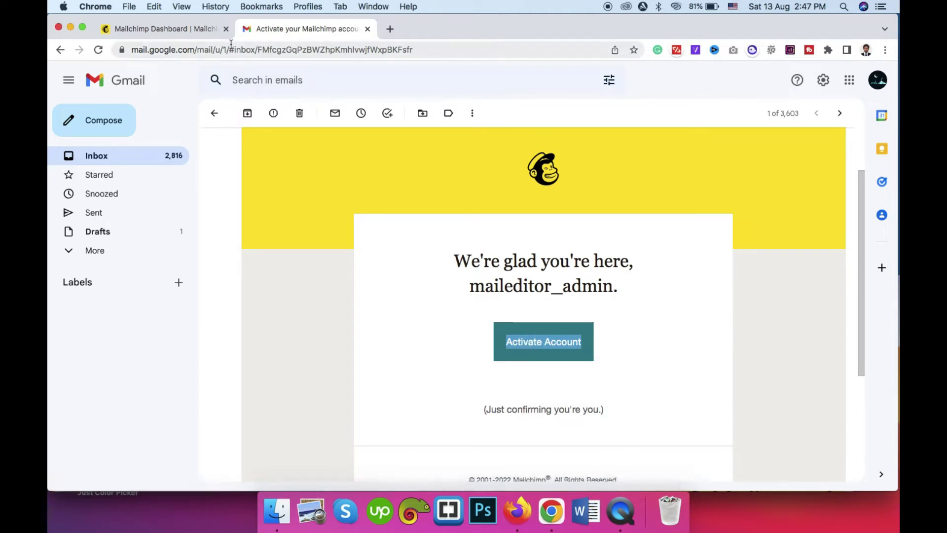
pyautogui.click(516, 514)
pyautogui.click(551, 513)
pyautogui.click(608, 369)
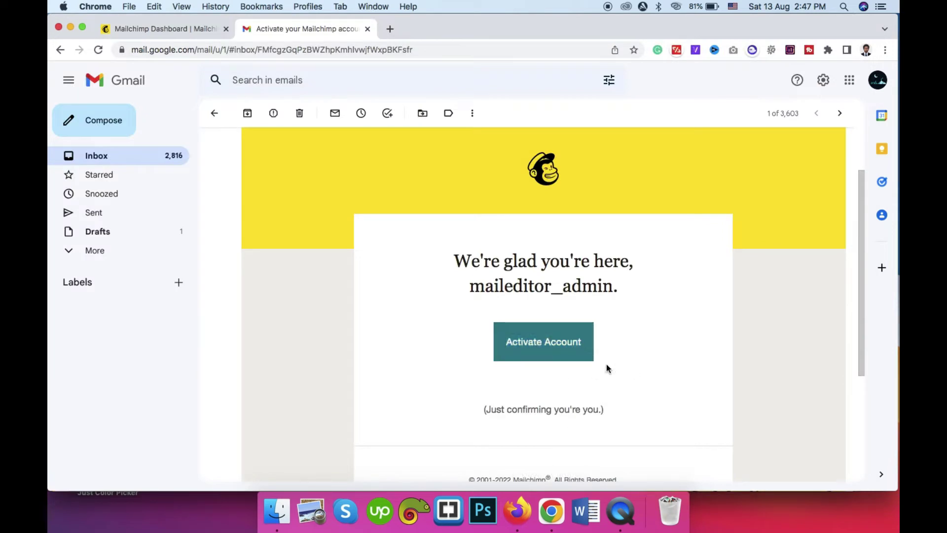
pyautogui.rightClick(565, 345)
pyautogui.click(617, 361)
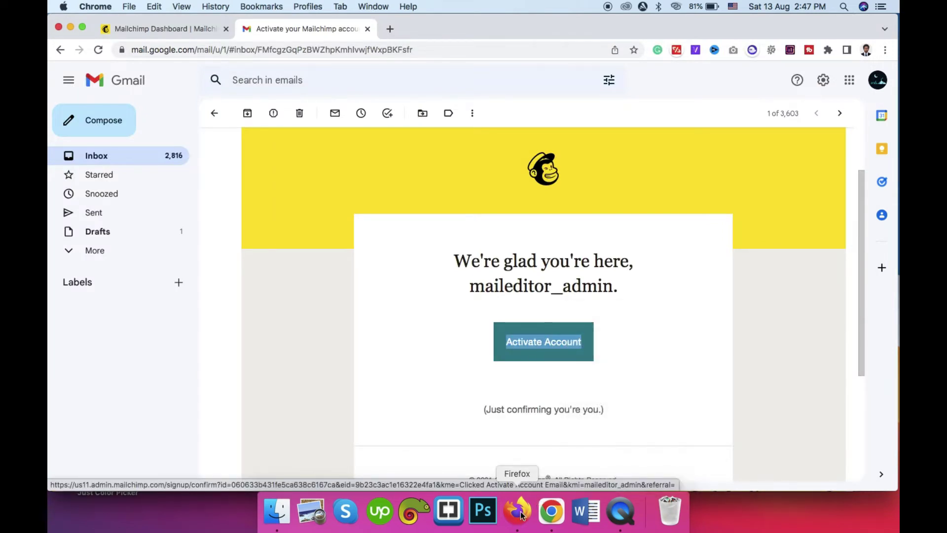
pyautogui.click(517, 513)
# Step: Load the pasted activation link in a new Firefox tab and continue with the Free plan
pyautogui.click(255, 27)
pyautogui.press('super+v')
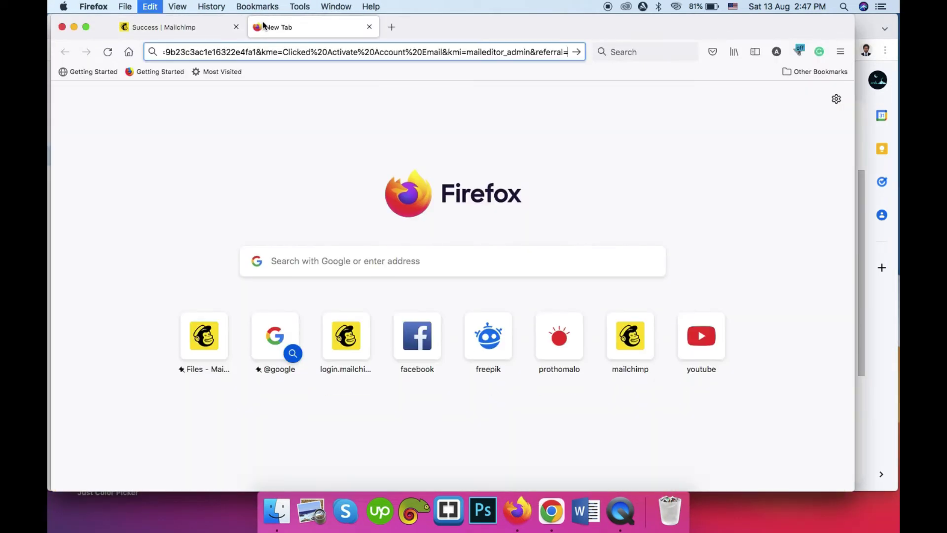
pyautogui.press('Return')
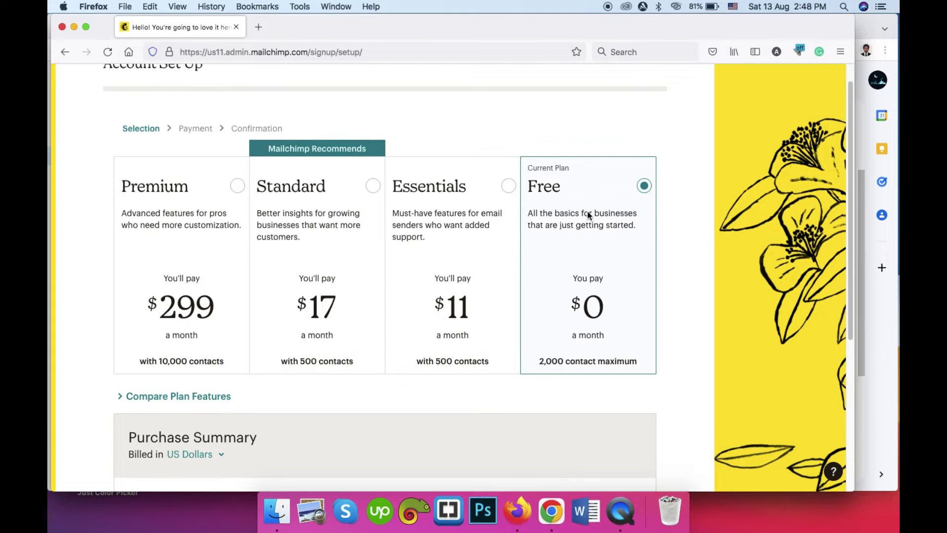
pyautogui.scroll(-4, 612, 198)
pyautogui.scroll(-2, 610, 135)
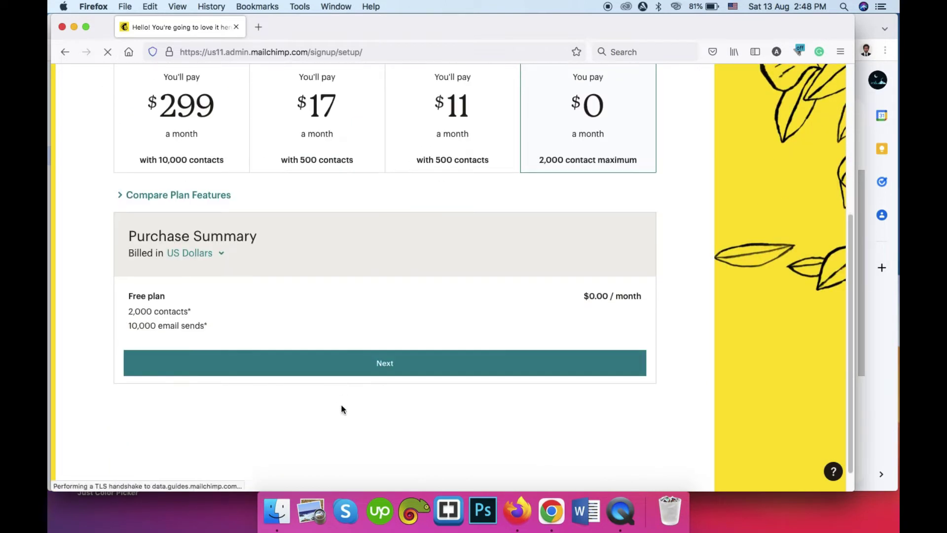
pyautogui.click(392, 363)
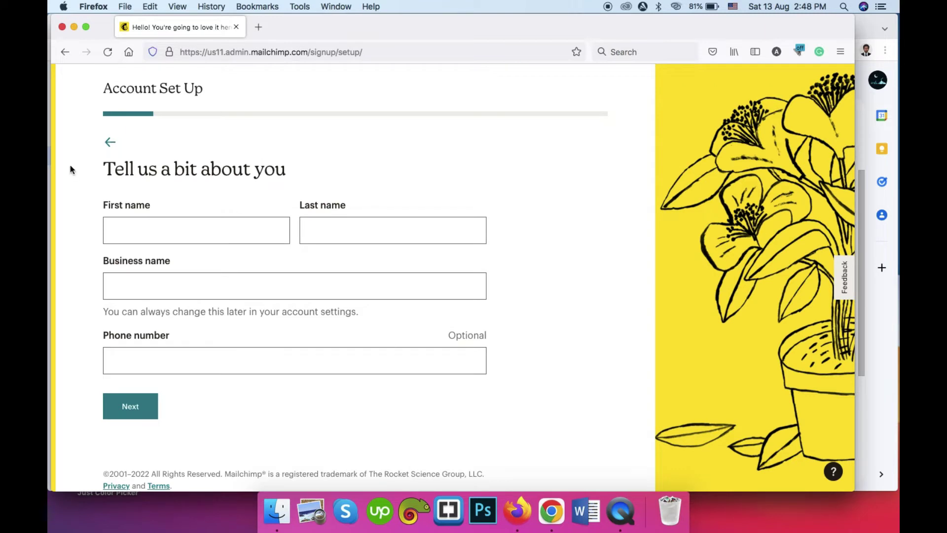
# Step: Enter the first name, last name and business name Maileditor, leaving the phone number empty
pyautogui.click(169, 237)
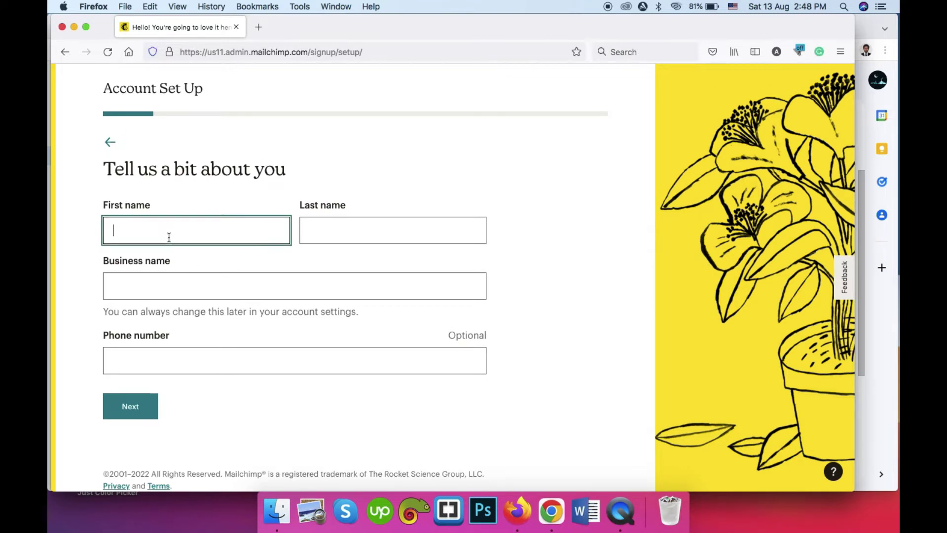
pyautogui.write('Mail')
pyautogui.click(325, 220)
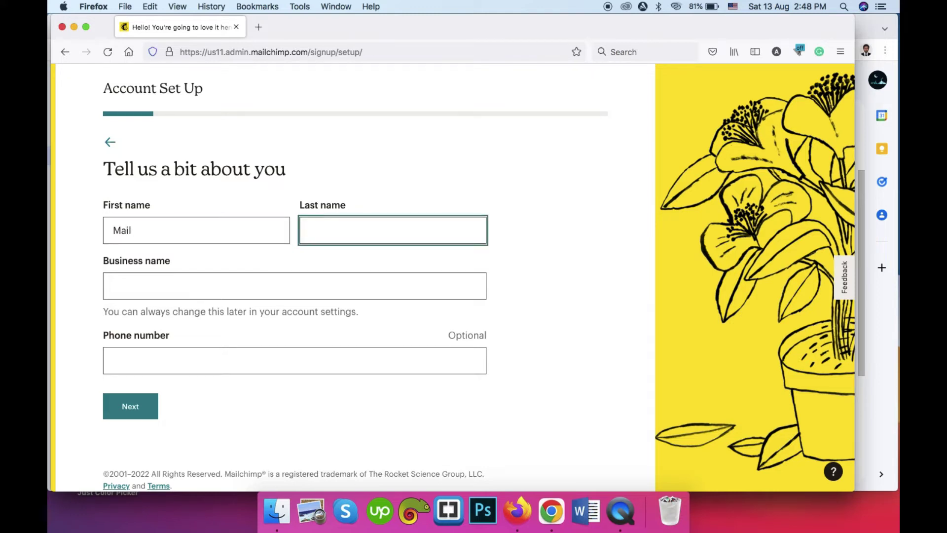
pyautogui.write('Editor')
pyautogui.click(225, 287)
pyautogui.write('Maileditor')
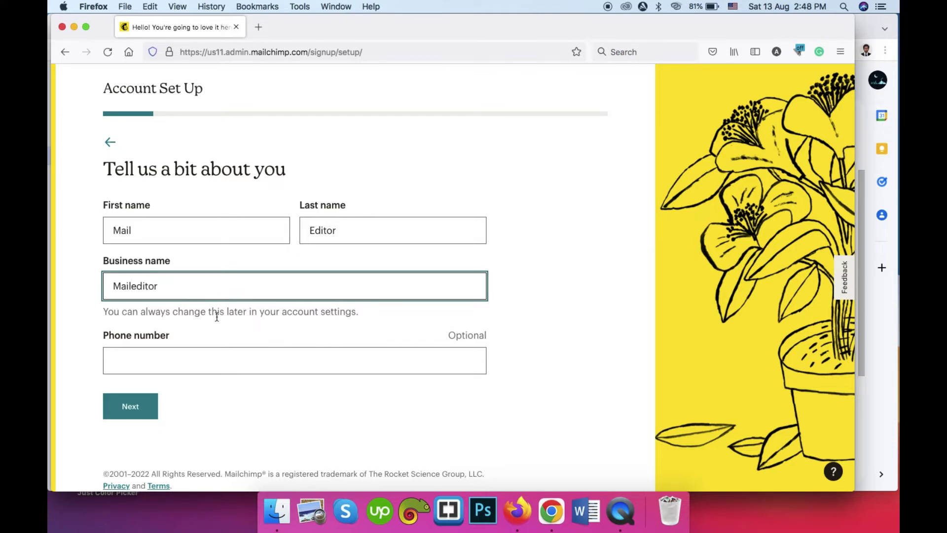
pyautogui.click(198, 360)
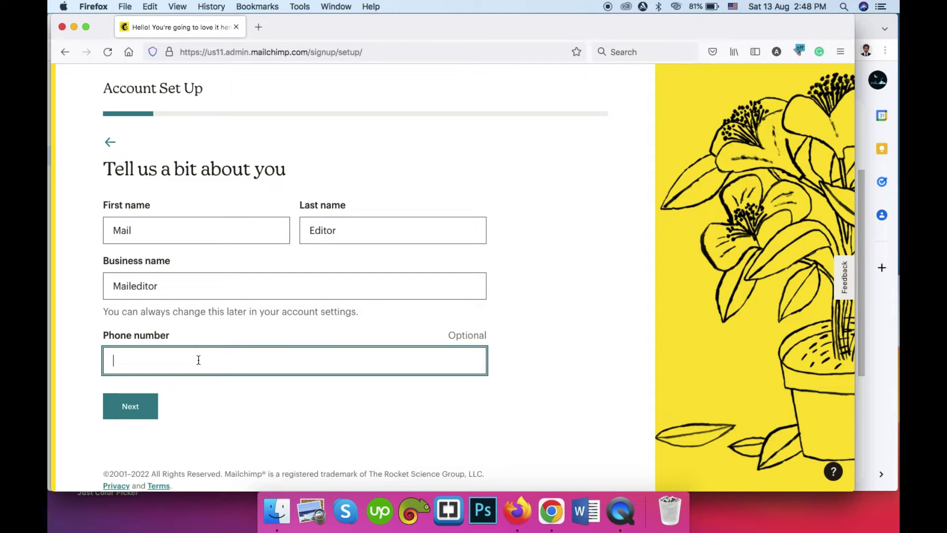
# Step: Submit the about-you details, then fill the business address from a street suggestion and enter the postal code
pyautogui.click(129, 406)
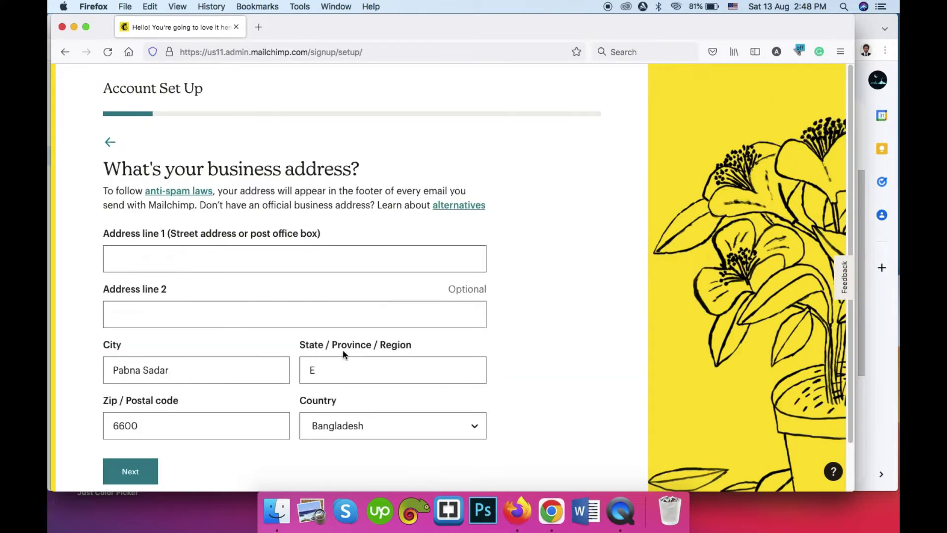
pyautogui.scroll(-1, 154, 144)
pyautogui.click(235, 233)
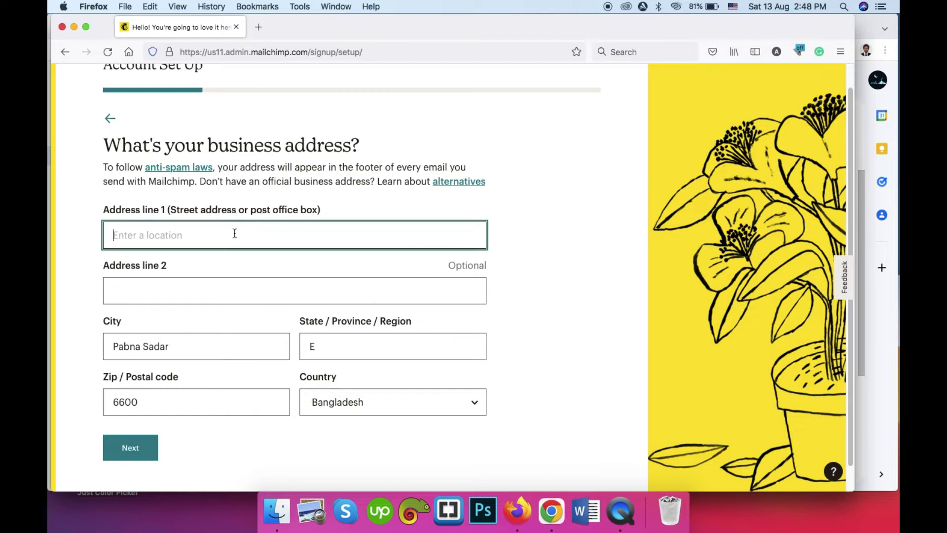
pyautogui.scroll(-1, 233, 225)
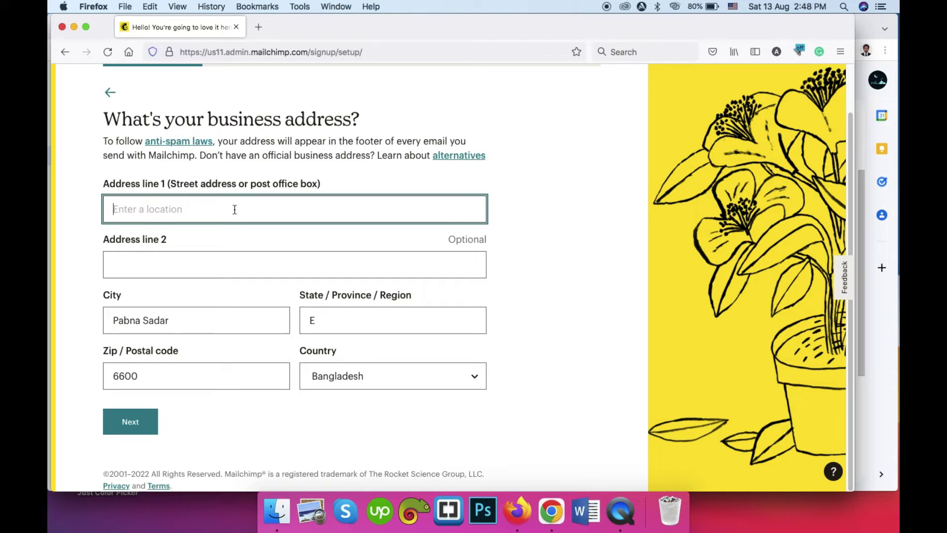
pyautogui.write('Dha')
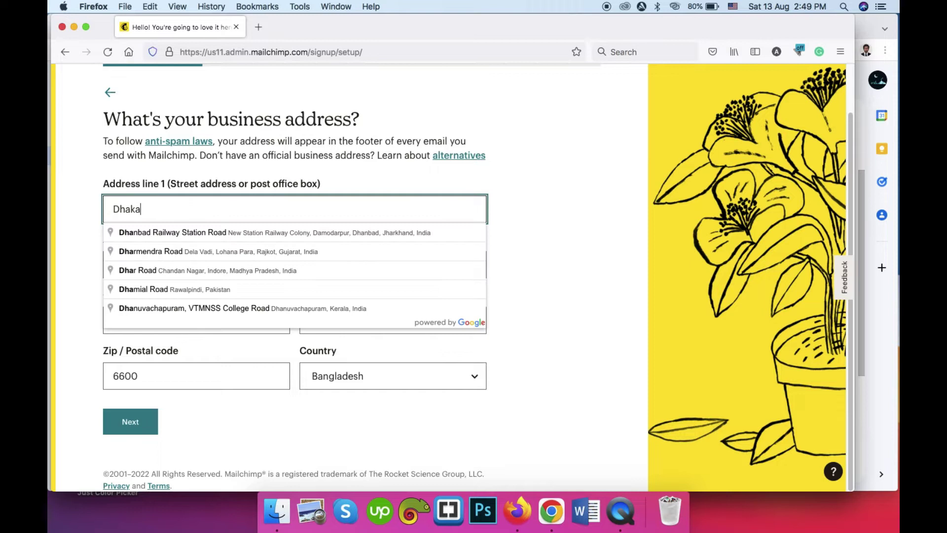
pyautogui.write('ka')
pyautogui.press('BackSpace')
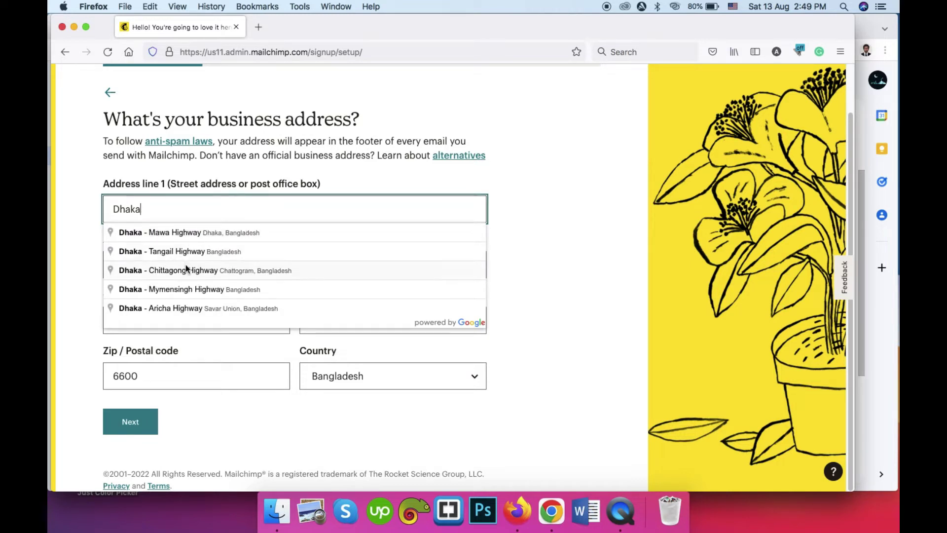
pyautogui.click(196, 234)
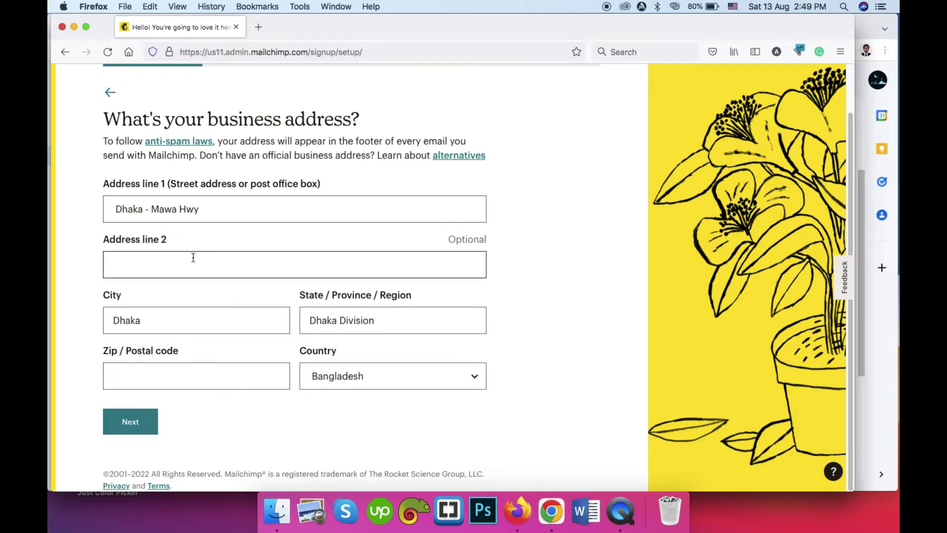
pyautogui.click(177, 377)
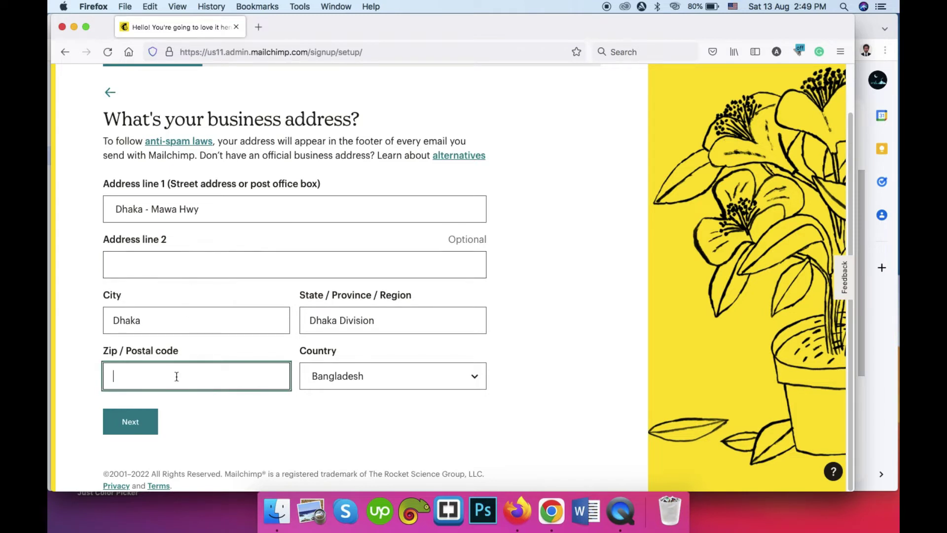
pyautogui.write('1202')
# Step: Submit the address, choose driving sales as the top goal and Email to explore first
pyautogui.click(133, 421)
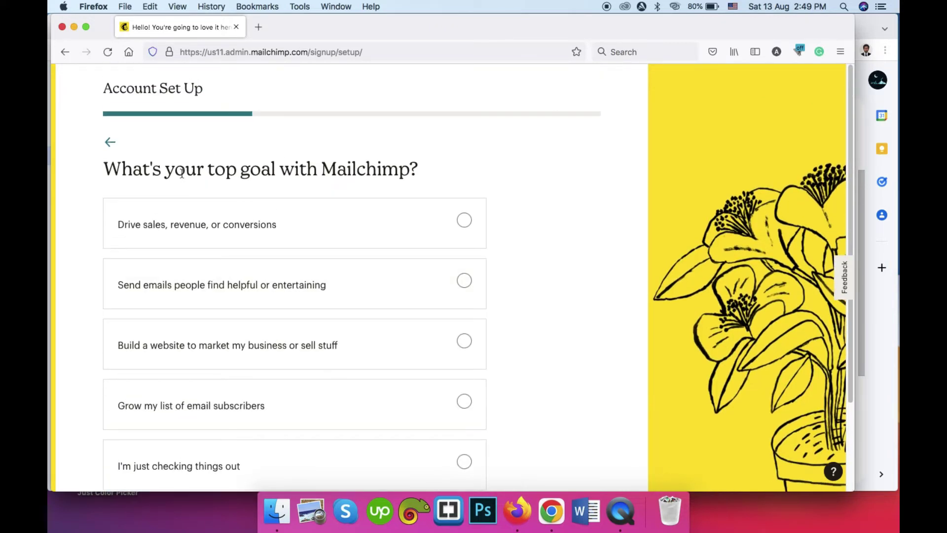
pyautogui.scroll(-3, 180, 178)
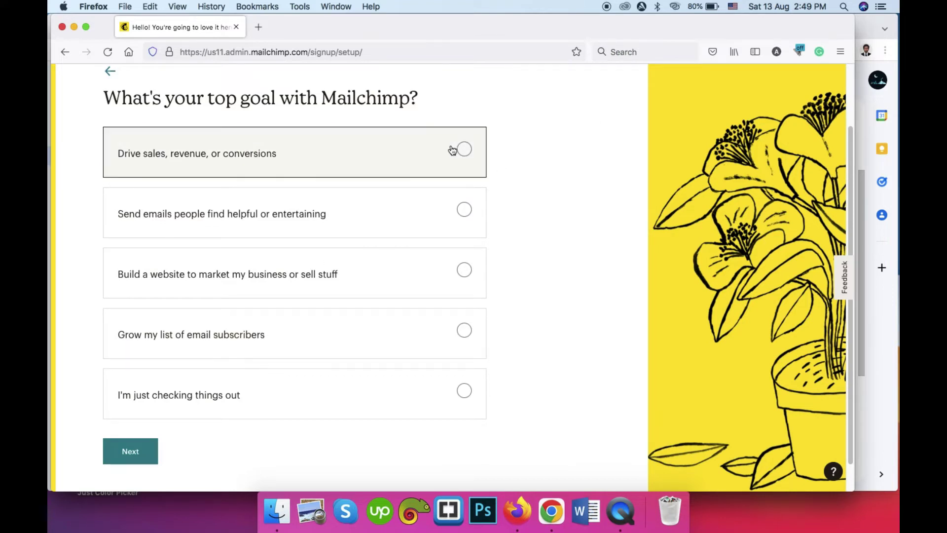
pyautogui.click(469, 152)
pyautogui.click(125, 459)
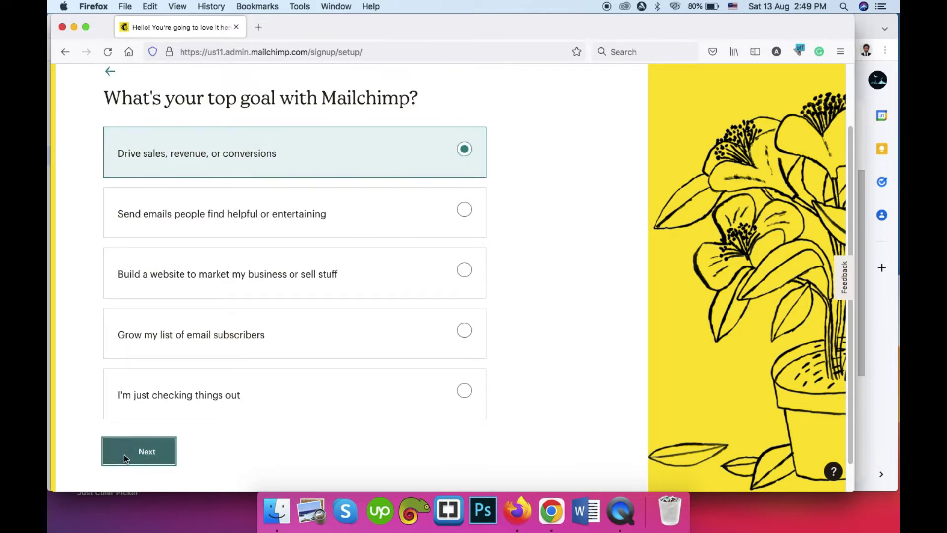
pyautogui.scroll(-2, 207, 186)
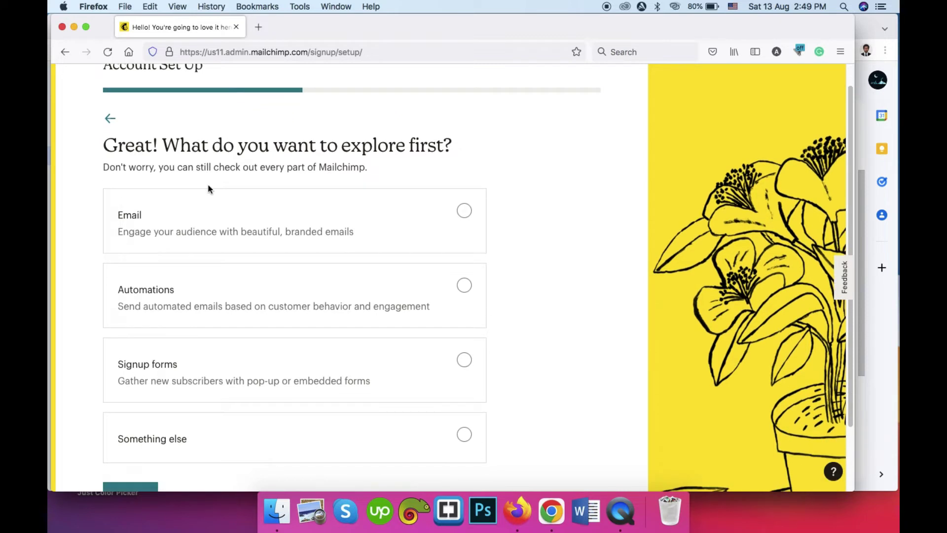
pyautogui.click(464, 187)
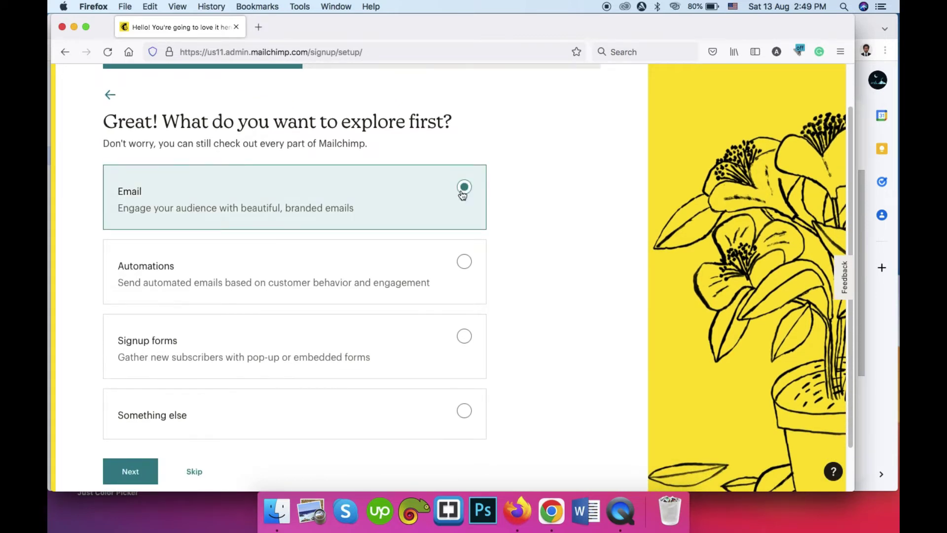
pyautogui.click(131, 472)
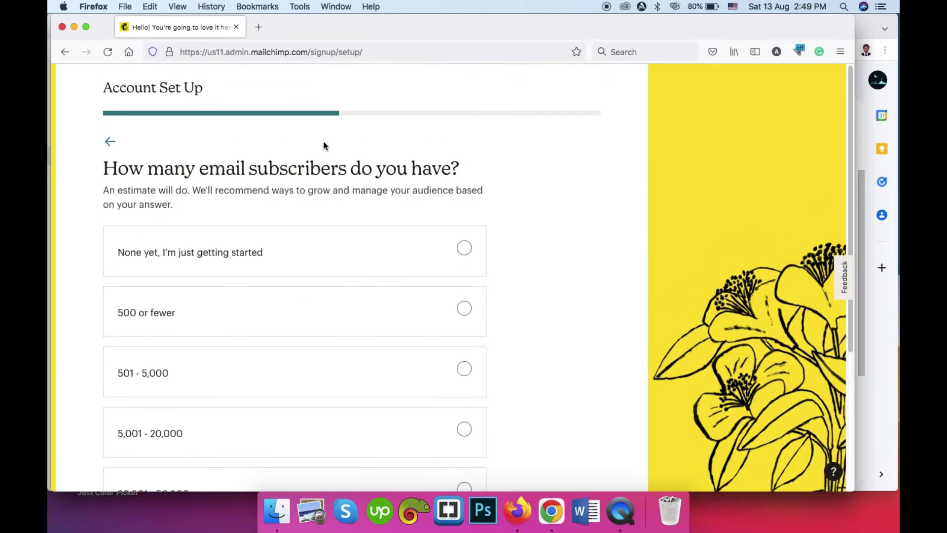
# Step: Answer 500 or fewer subscribers and selling through an online store
pyautogui.scroll(-3, 291, 139)
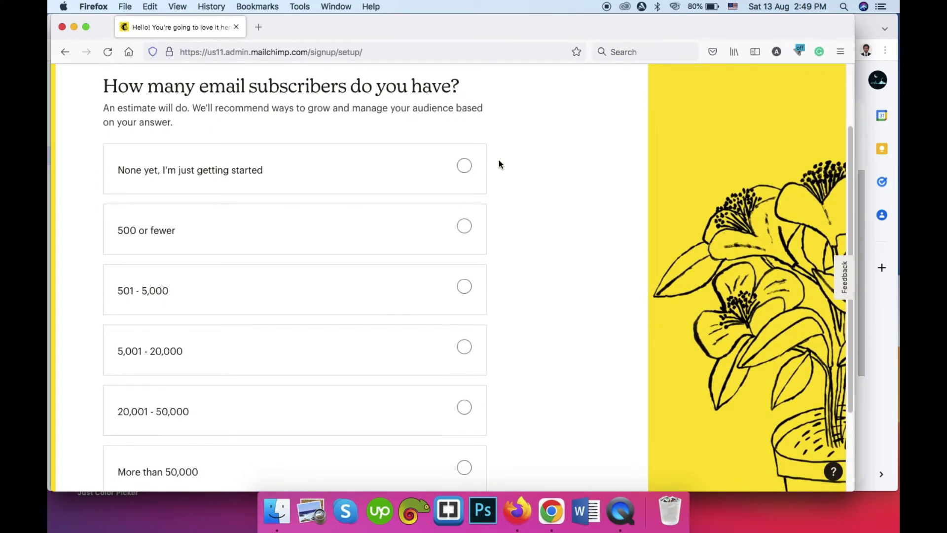
pyautogui.click(464, 227)
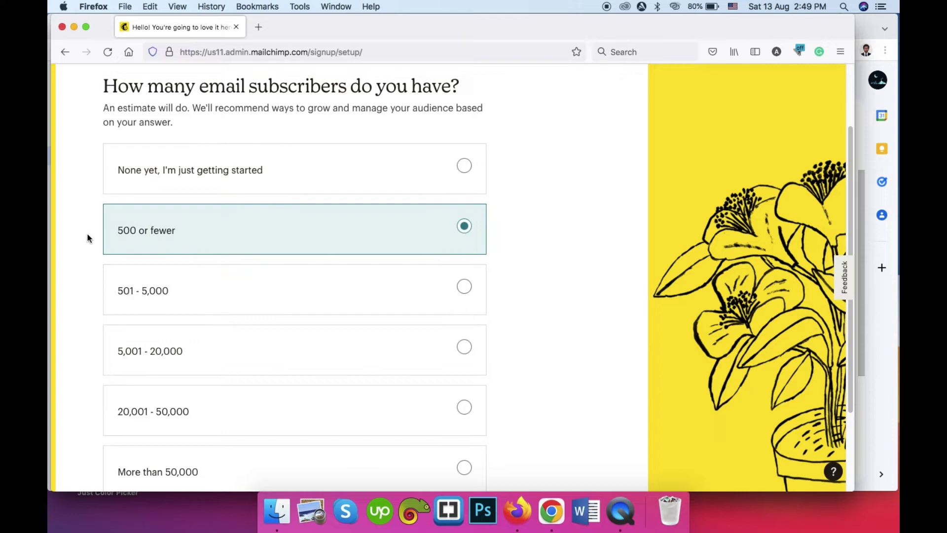
pyautogui.scroll(-2, 112, 231)
pyautogui.scroll(-3, 113, 276)
pyautogui.click(140, 437)
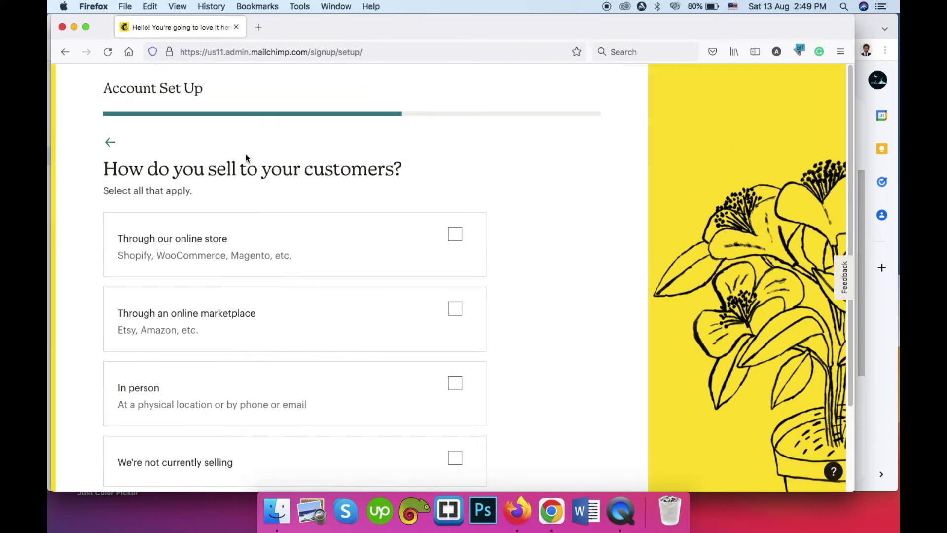
pyautogui.scroll(-1, 495, 254)
pyautogui.click(455, 198)
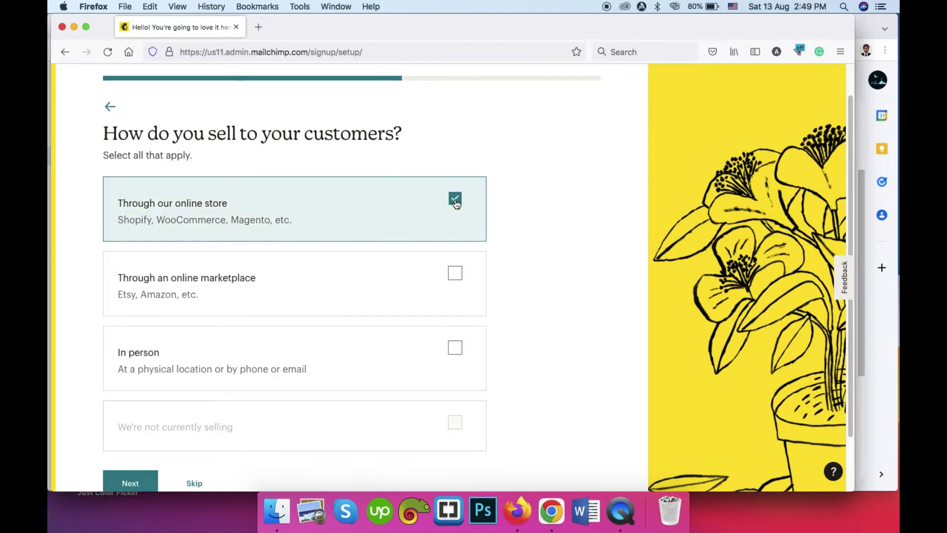
pyautogui.click(151, 472)
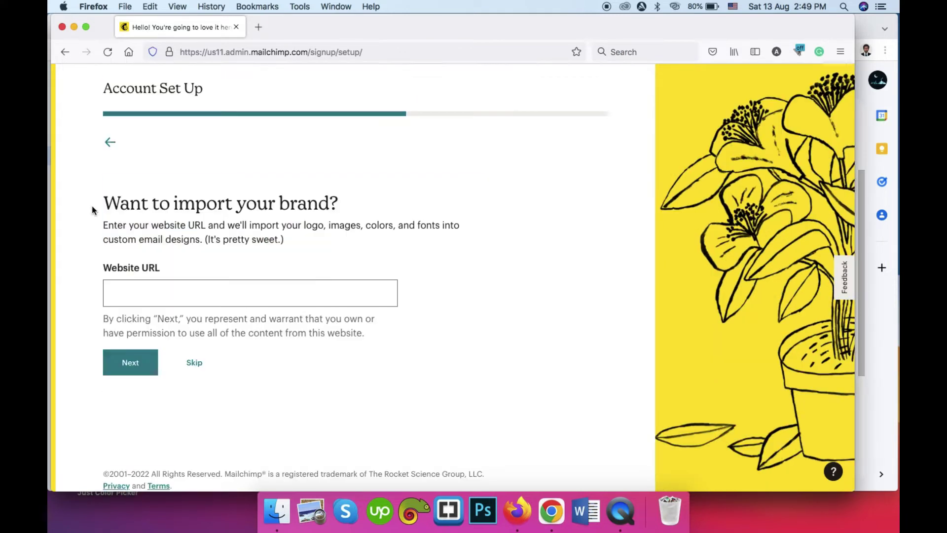
# Step: Enter the website URL, pick the E-commerce Newsletter, and finish account setup
pyautogui.click(168, 293)
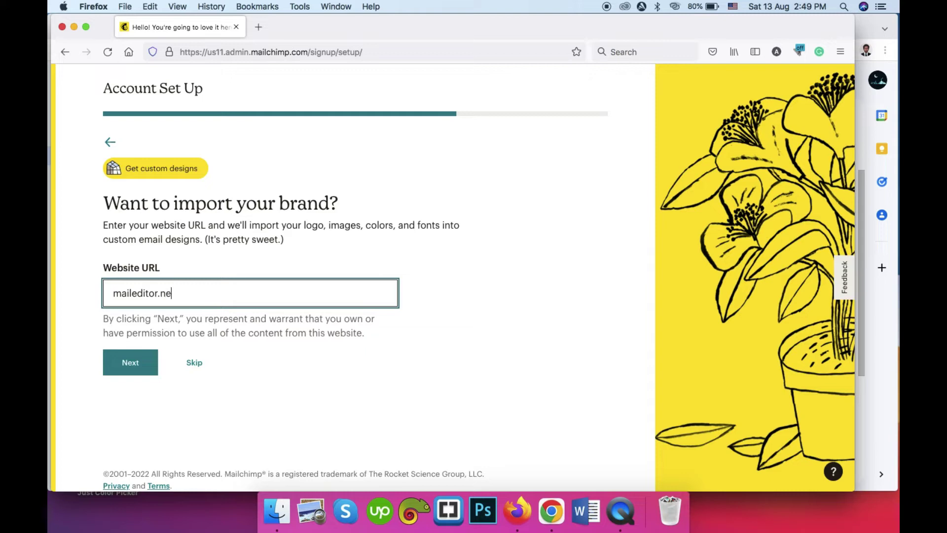
pyautogui.click(130, 362)
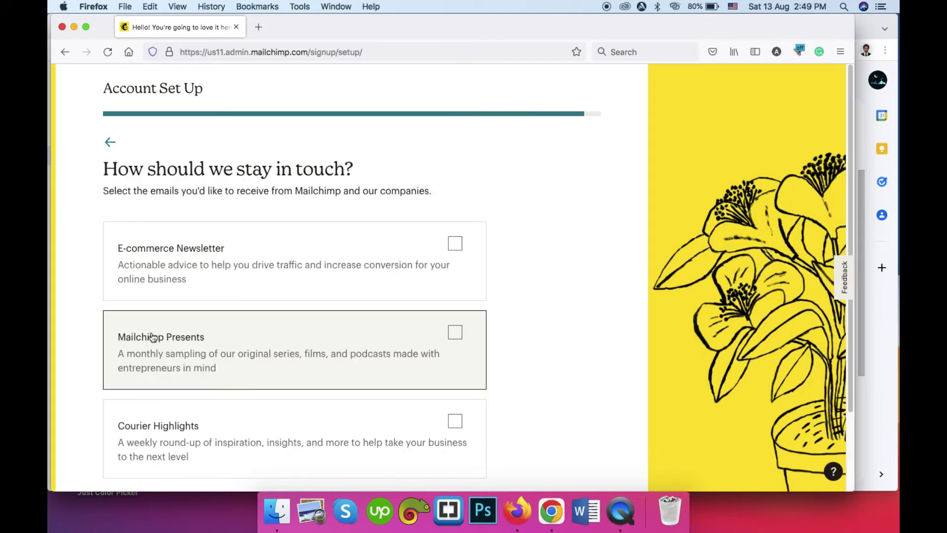
pyautogui.click(240, 251)
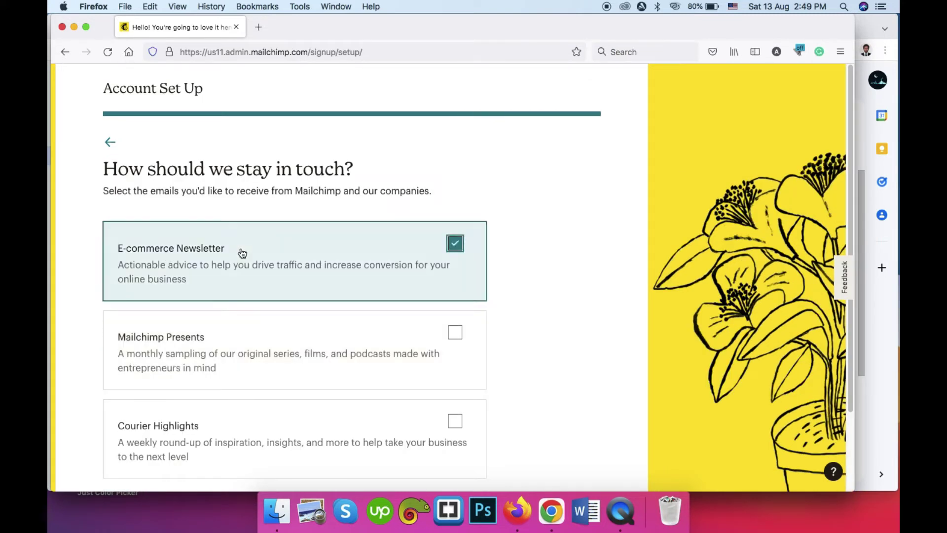
pyautogui.scroll(-3, 432, 201)
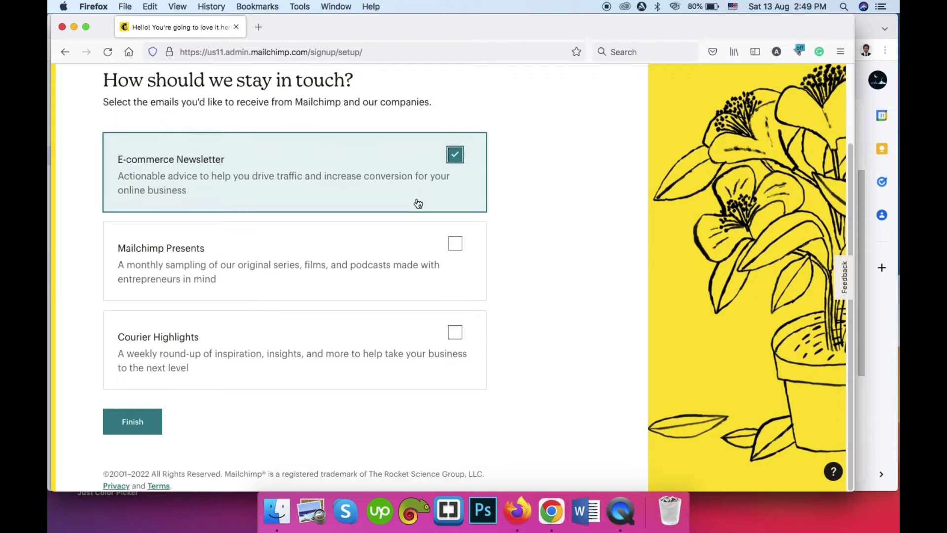
pyautogui.click(143, 422)
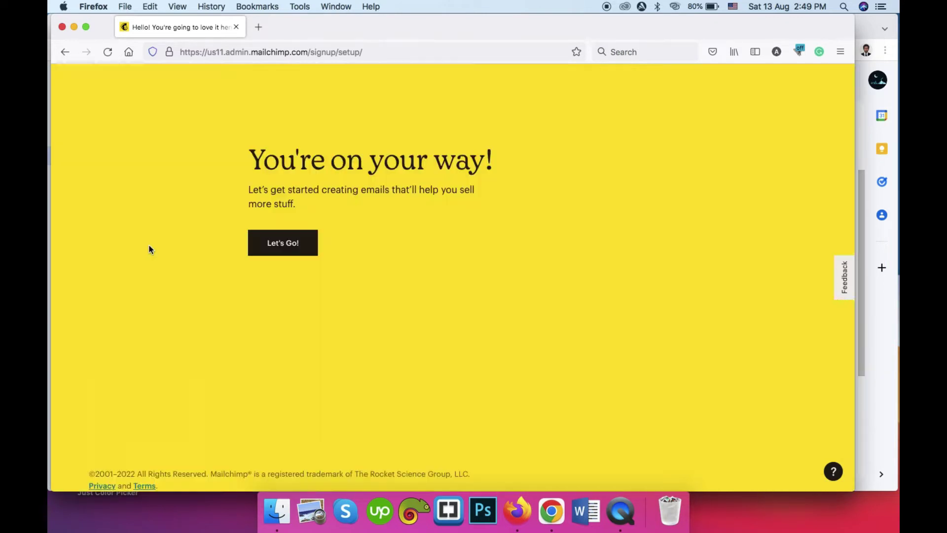
# Step: Enter the new account's dashboard with the welcome-automation banner and recent campaign performance
pyautogui.click(286, 248)
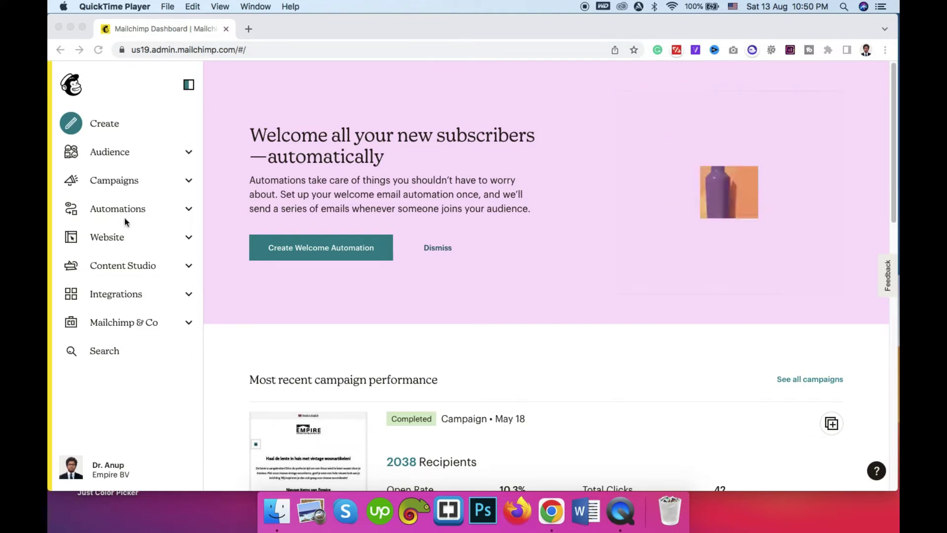
pyautogui.click(101, 124)
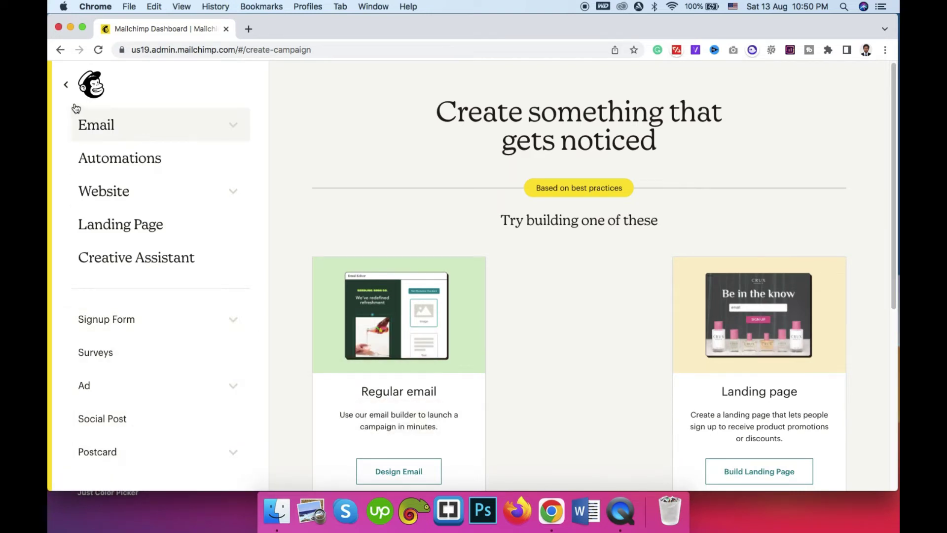
pyautogui.click(65, 85)
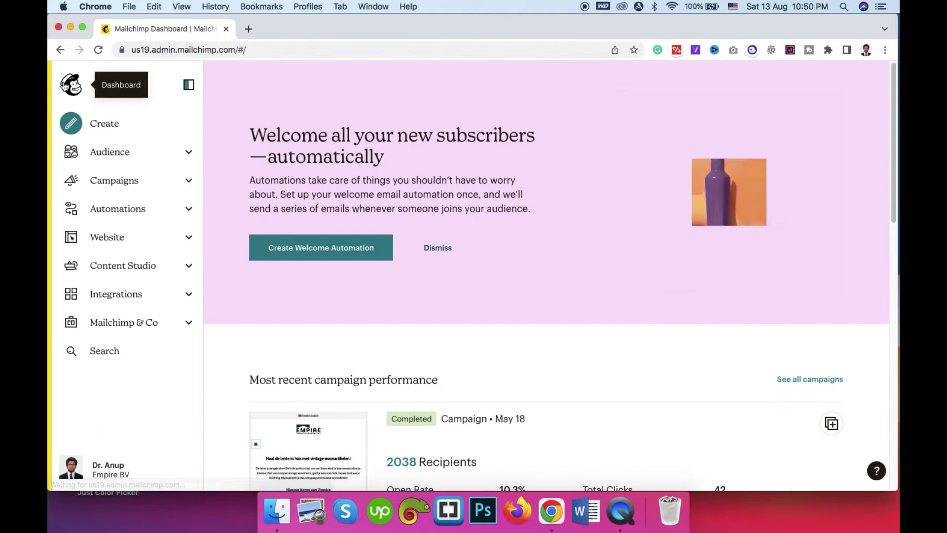
# Step: Open All contacts for the Empire BV audience and scroll through its 4,361 contacts
pyautogui.click(110, 154)
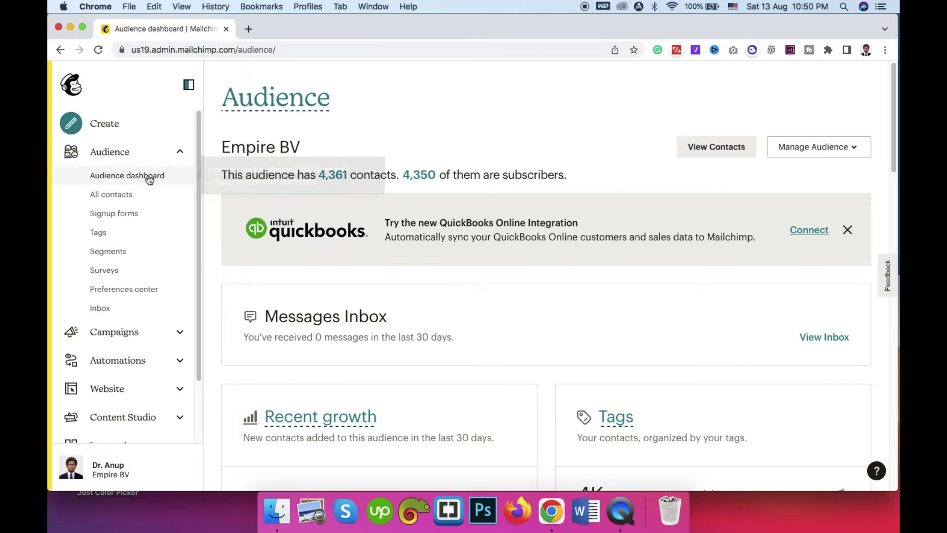
pyautogui.click(102, 197)
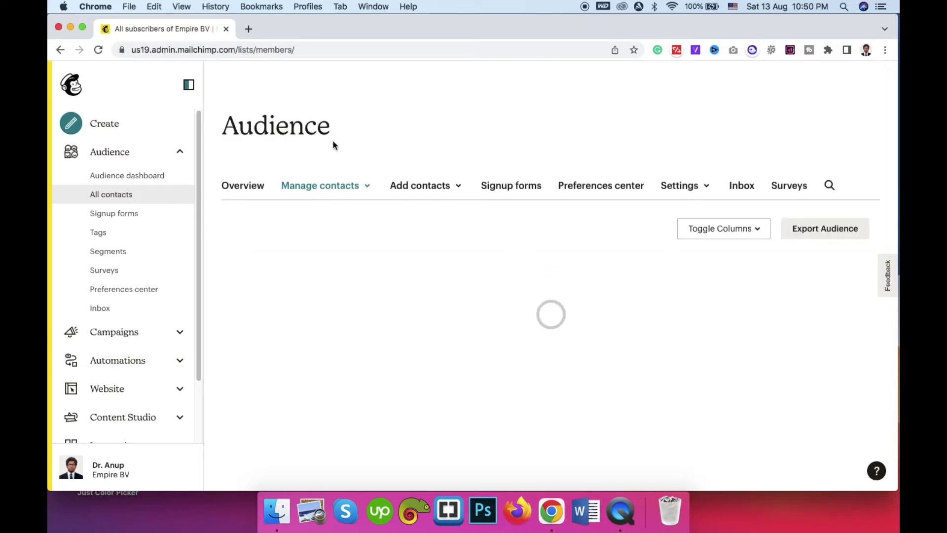
pyautogui.scroll(-15, 233, 179)
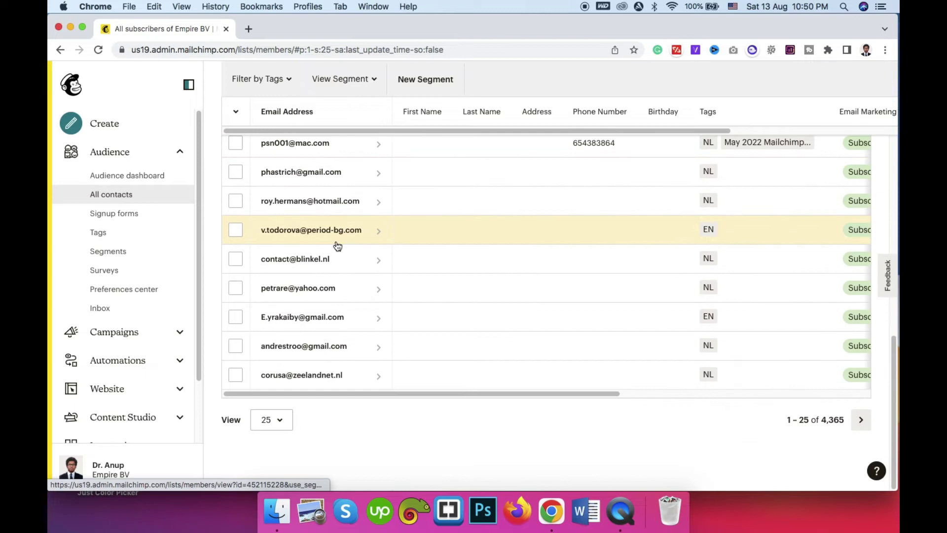
pyautogui.scroll(15, 331, 245)
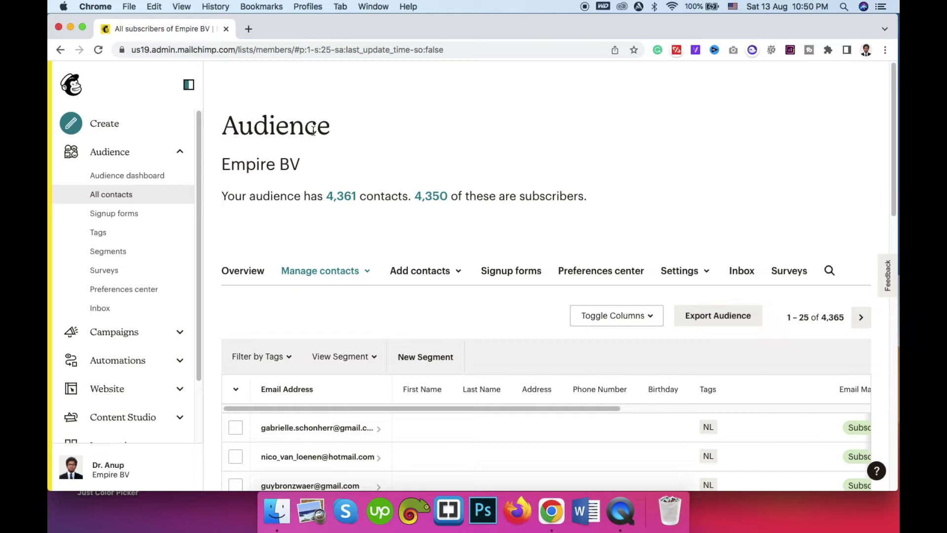
pyautogui.scroll(-1, 313, 130)
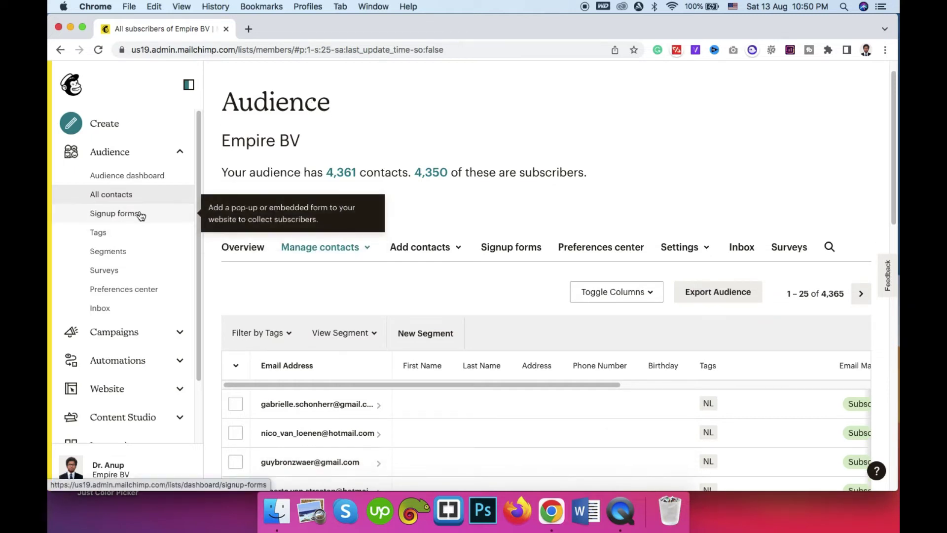
# Step: Browse the audience's signup form options, then view its tags such as NL
pyautogui.click(114, 215)
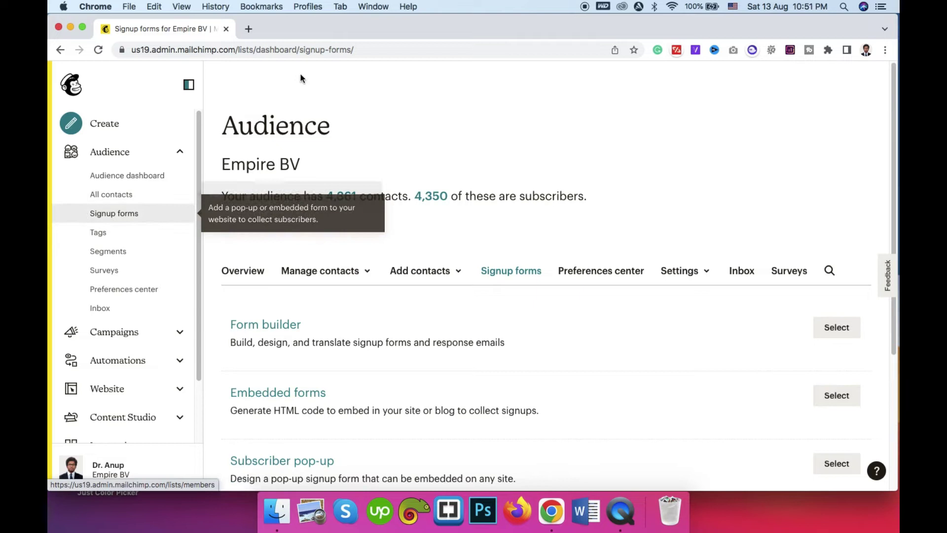
pyautogui.scroll(-3, 278, 126)
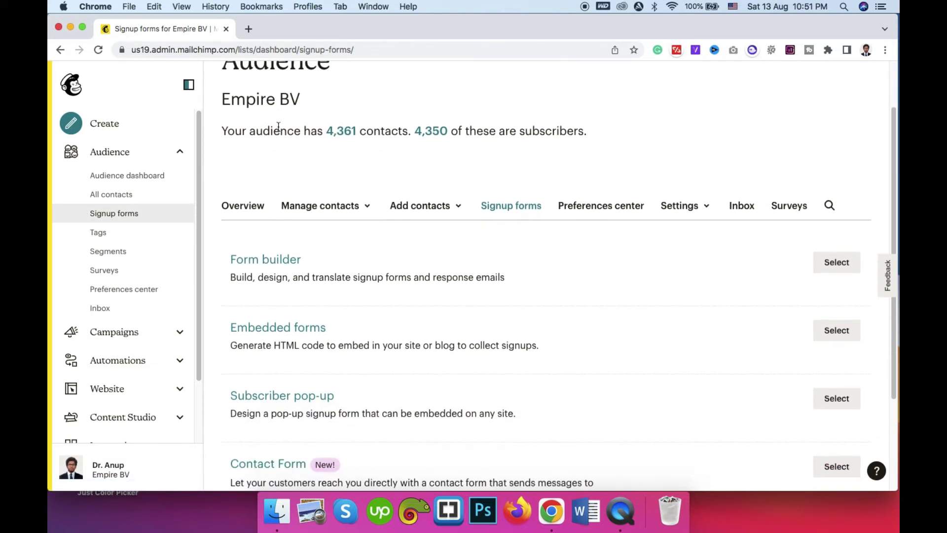
pyautogui.scroll(-5, 279, 127)
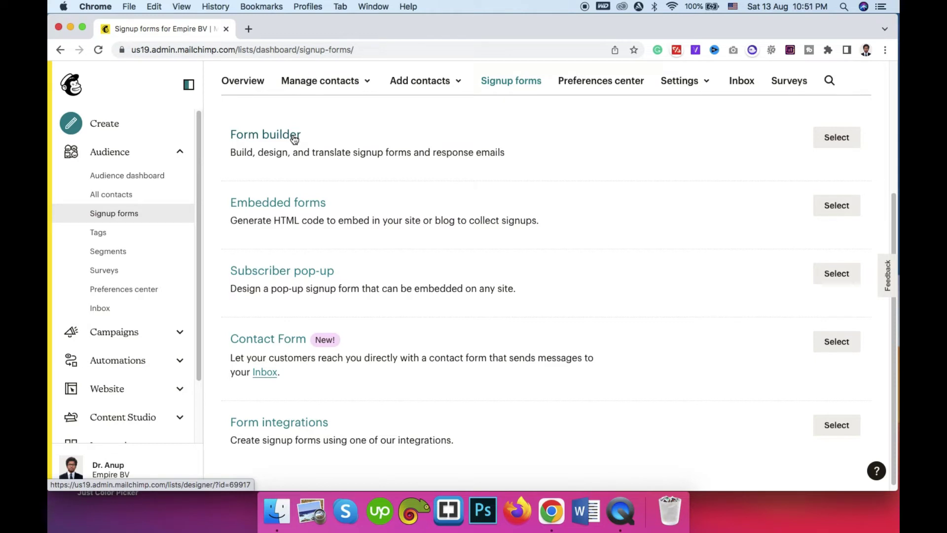
pyautogui.click(98, 236)
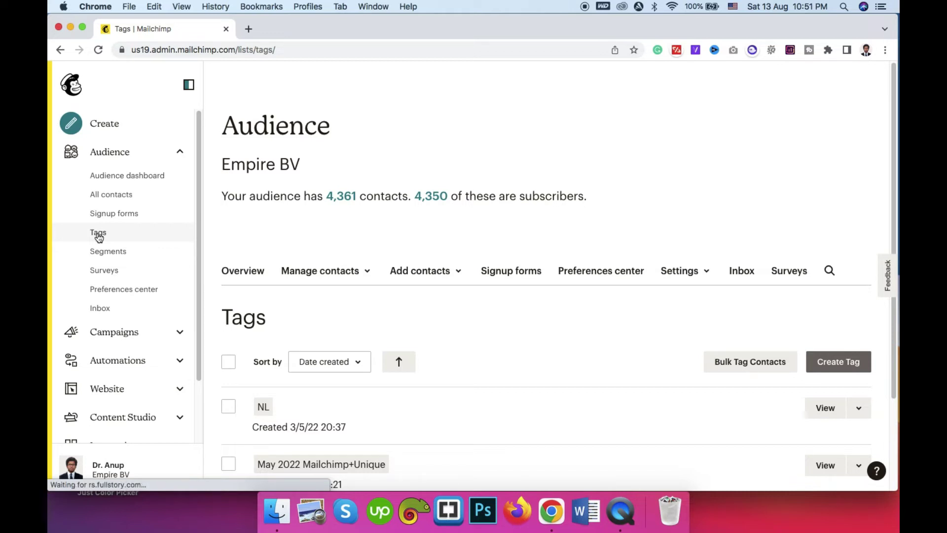
pyautogui.scroll(-3, 612, 173)
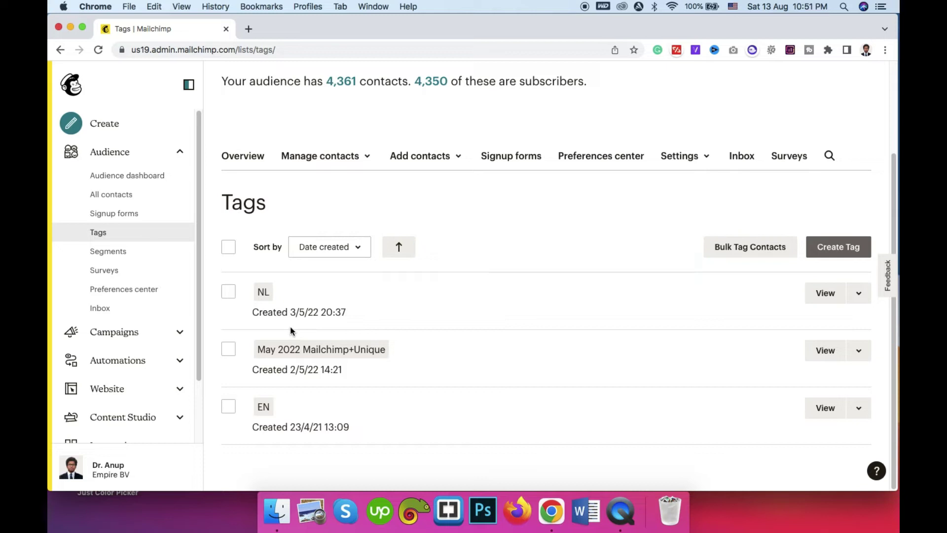
# Step: Browse the five saved segments, including Unsubscribed and Didn't Open April 2022 Campaign
pyautogui.click(123, 252)
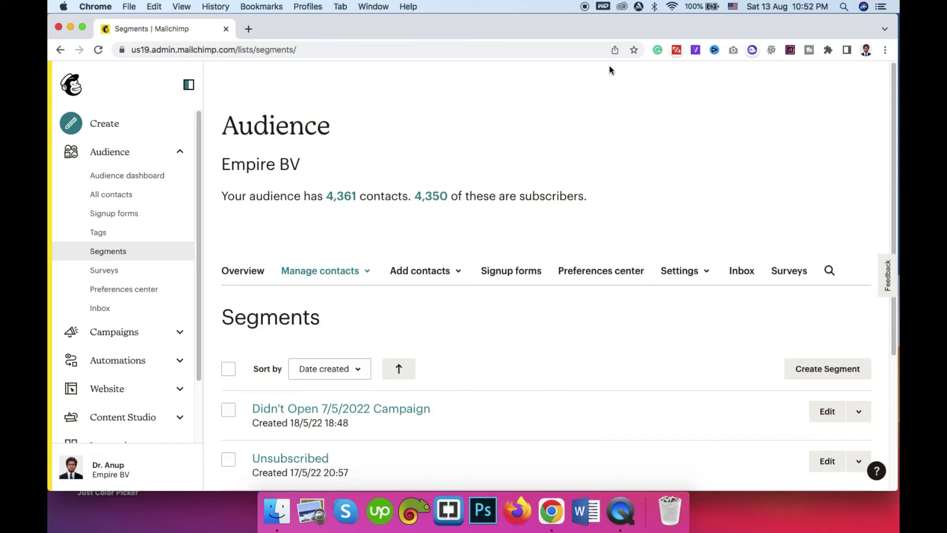
pyautogui.scroll(-5, 503, 274)
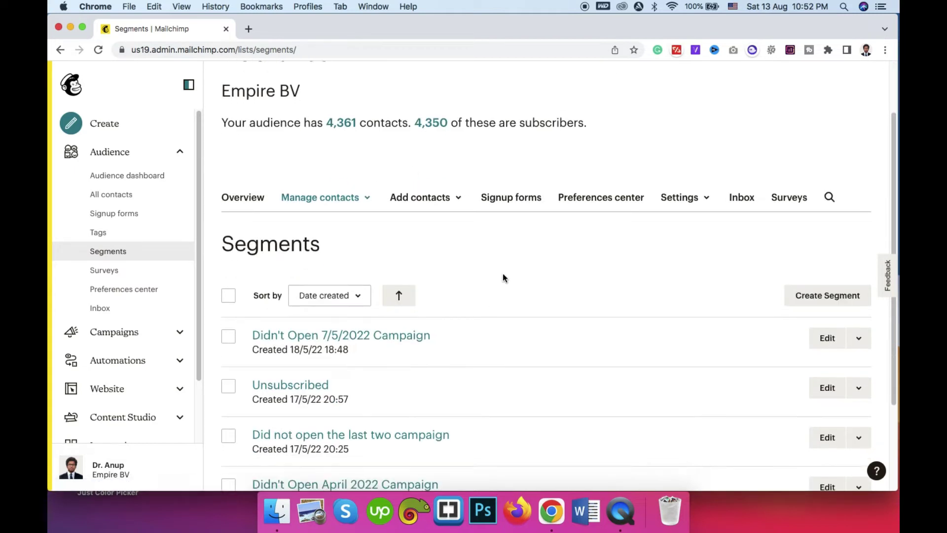
pyautogui.scroll(-4, 502, 278)
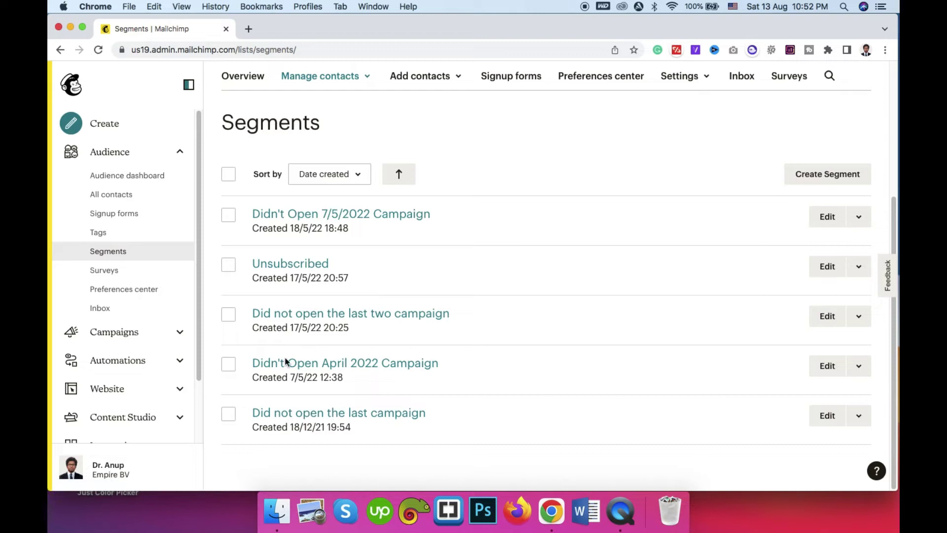
pyautogui.scroll(3, 327, 414)
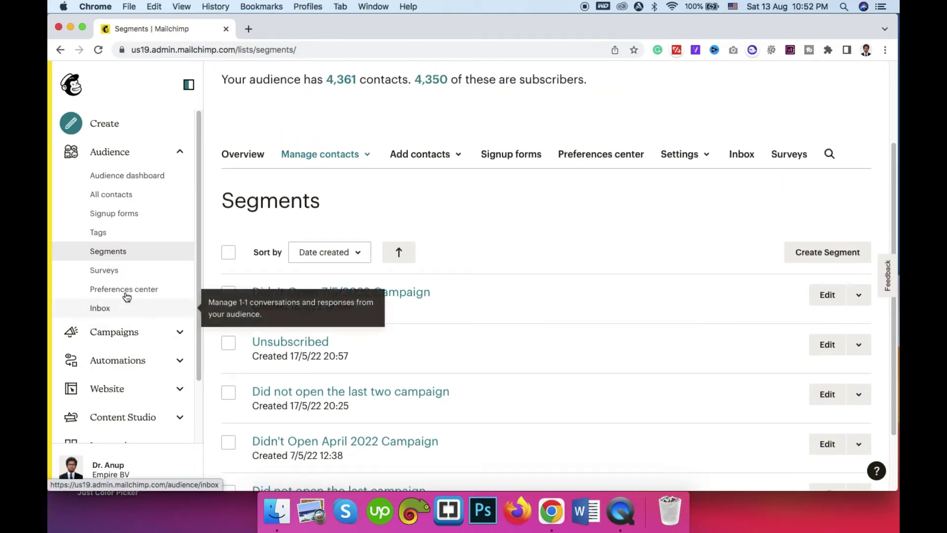
pyautogui.scroll(-2, 128, 283)
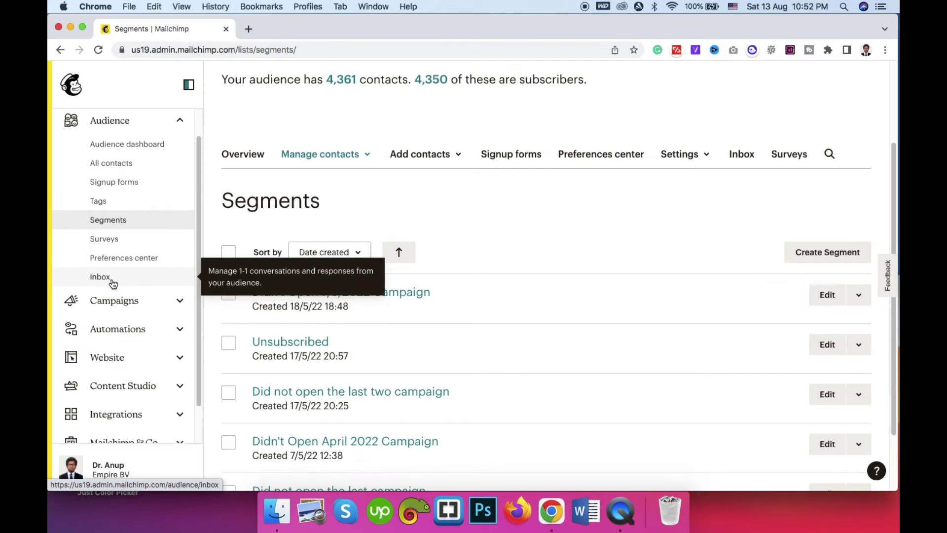
pyautogui.scroll(-2, 118, 272)
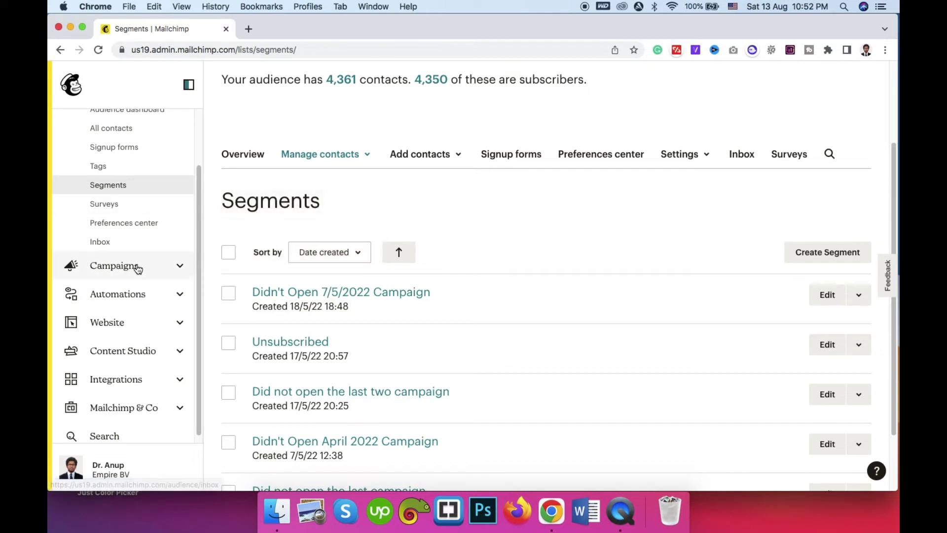
# Step: Go to the All campaigns list from the sidebar
pyautogui.scroll(-1, 138, 268)
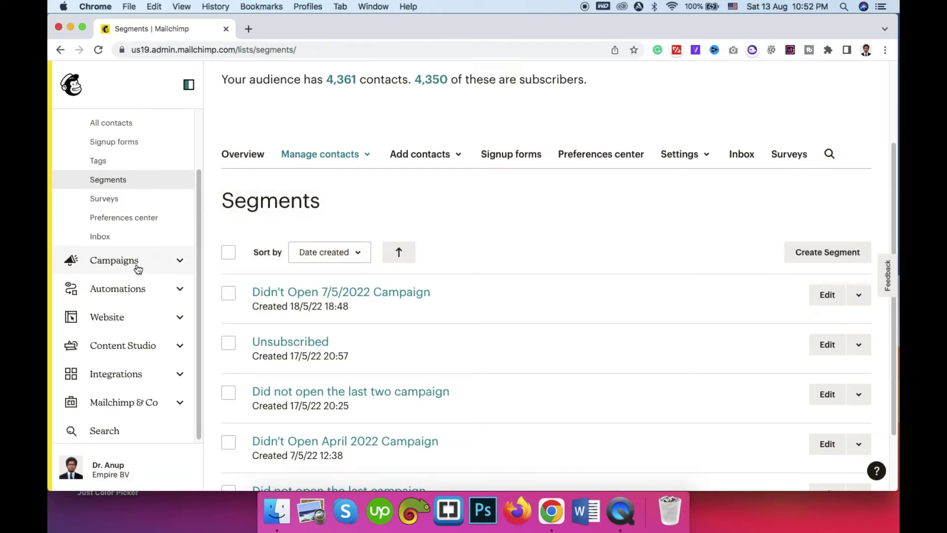
pyautogui.click(129, 259)
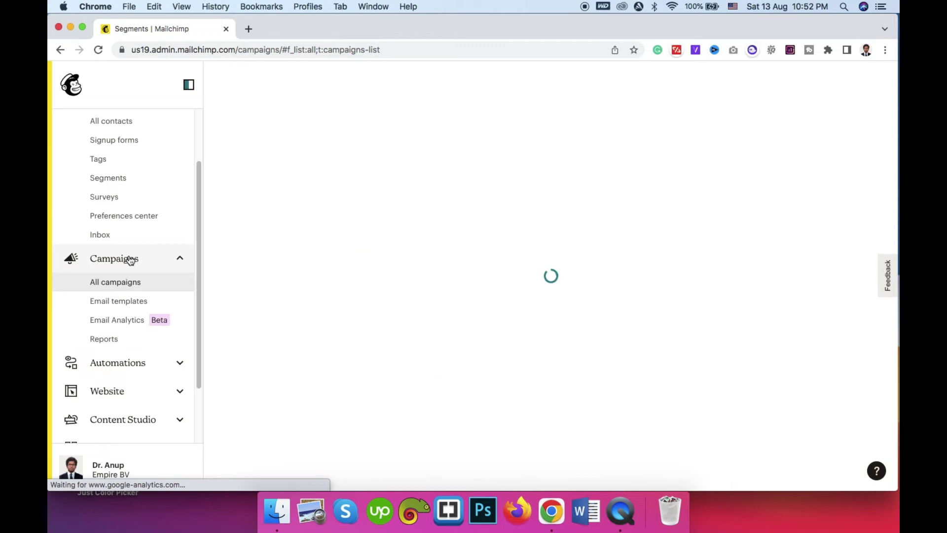
pyautogui.scroll(-3, 133, 321)
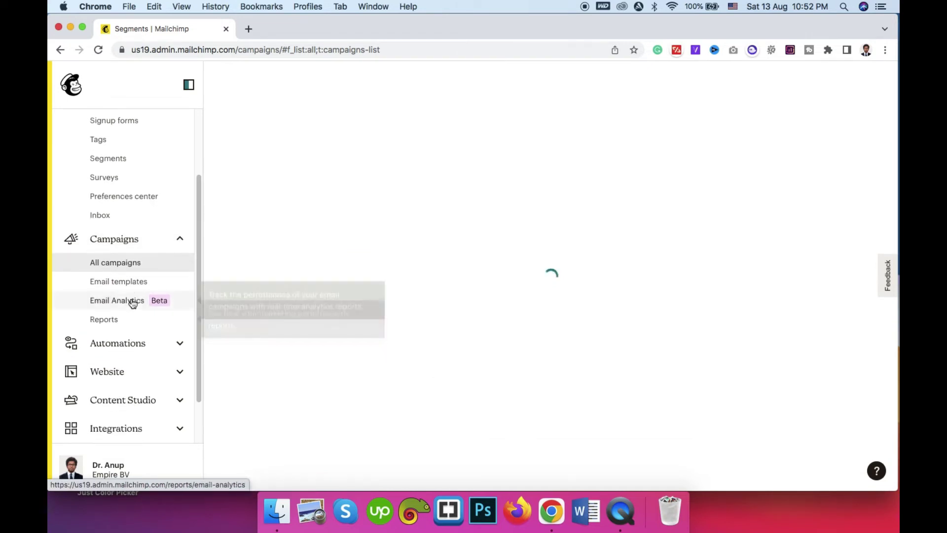
pyautogui.click(125, 208)
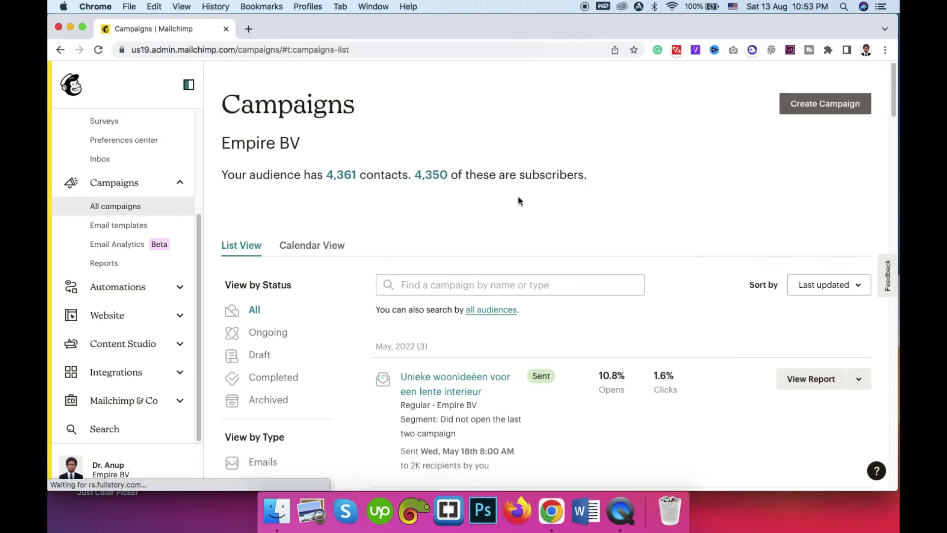
# Step: Open the May 2022 campaign's report in a new browser tab
pyautogui.scroll(-2, 513, 195)
pyautogui.scroll(-5, 455, 184)
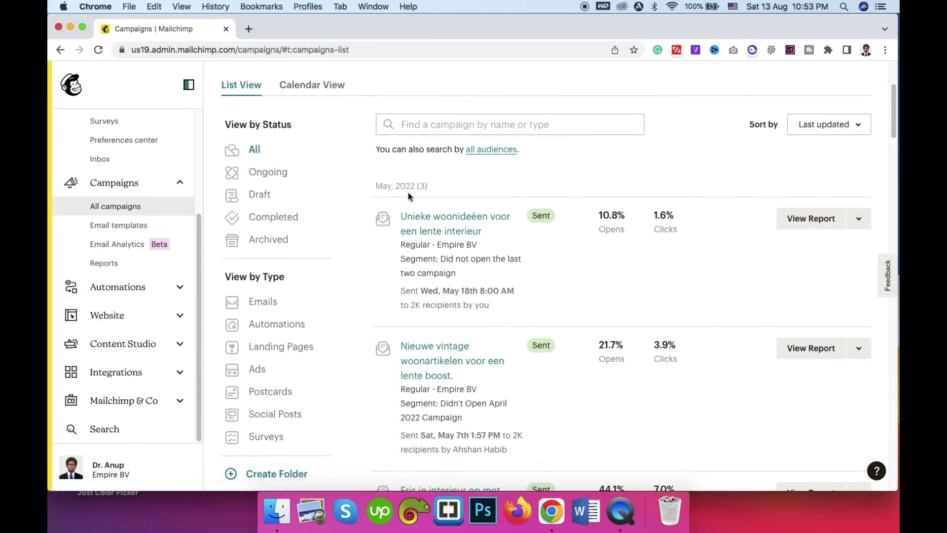
pyautogui.scroll(-5, 441, 176)
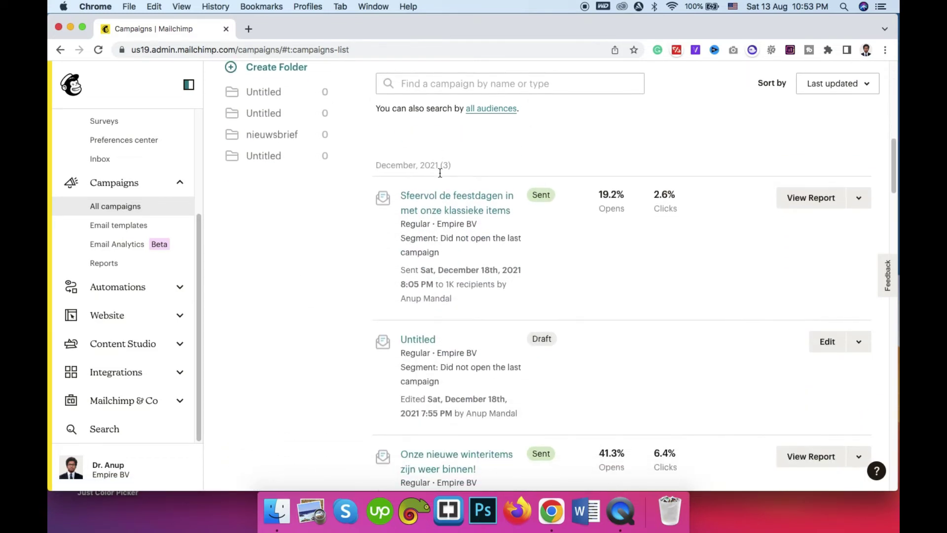
pyautogui.scroll(6, 440, 172)
pyautogui.scroll(4, 440, 172)
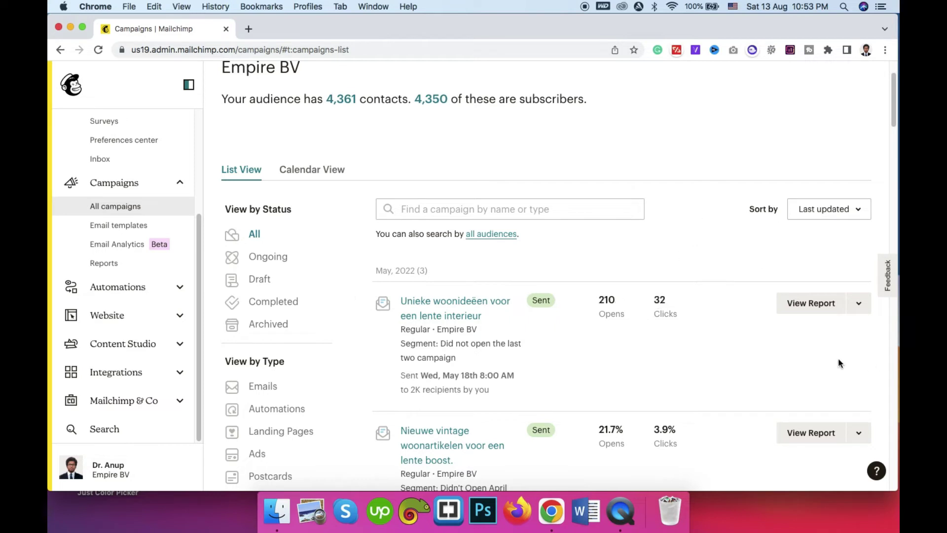
pyautogui.rightClick(810, 305)
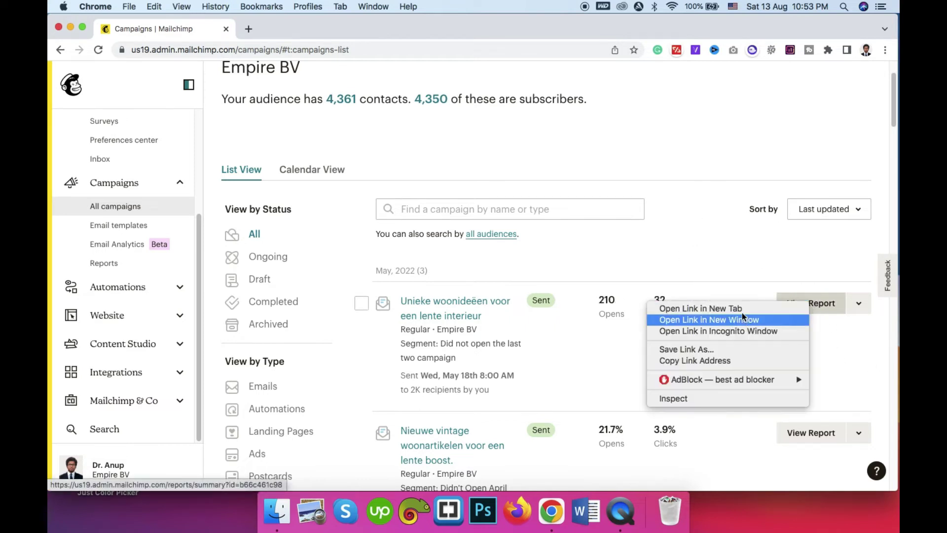
pyautogui.click(792, 309)
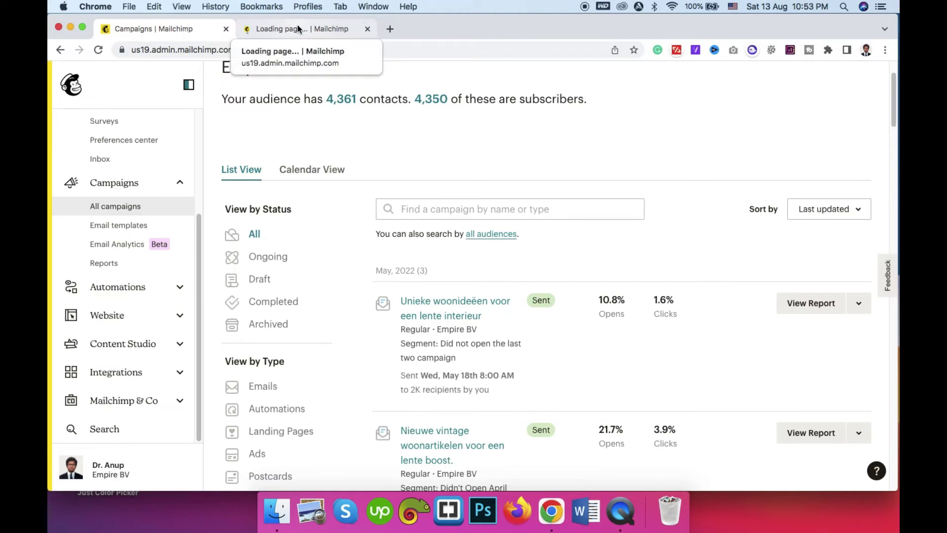
# Step: Review the May 2022 summary report in the new tab: 210 opens, 32 clicks
pyautogui.click(332, 29)
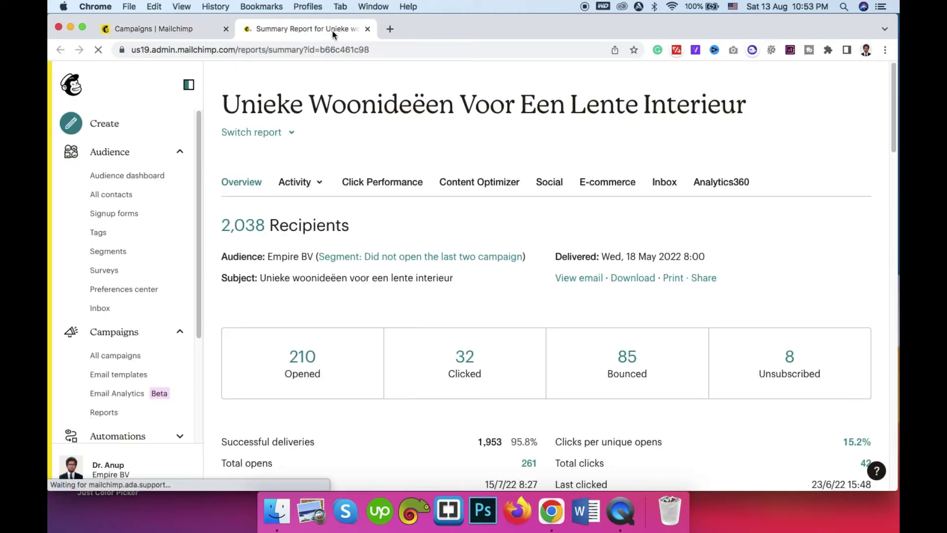
pyautogui.scroll(-5, 462, 294)
pyautogui.scroll(4, 468, 275)
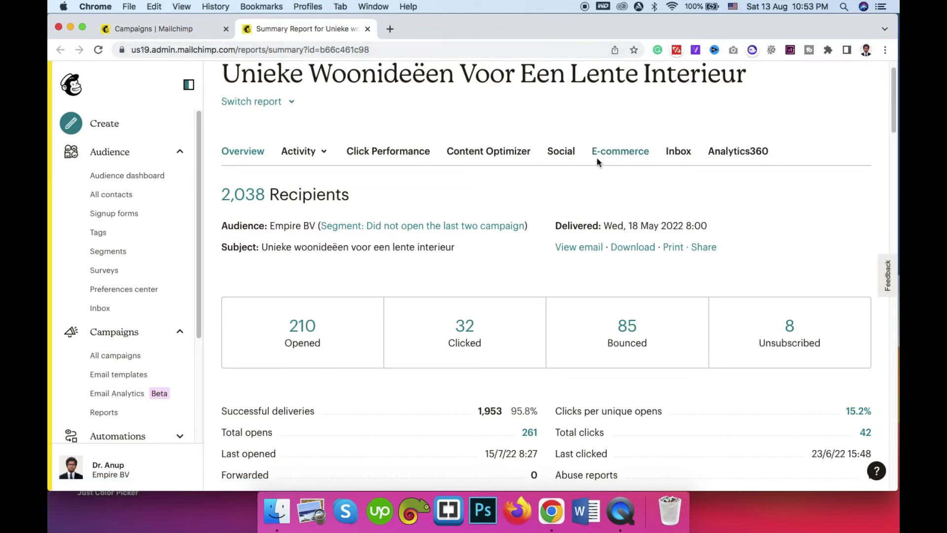
pyautogui.scroll(-1, 597, 158)
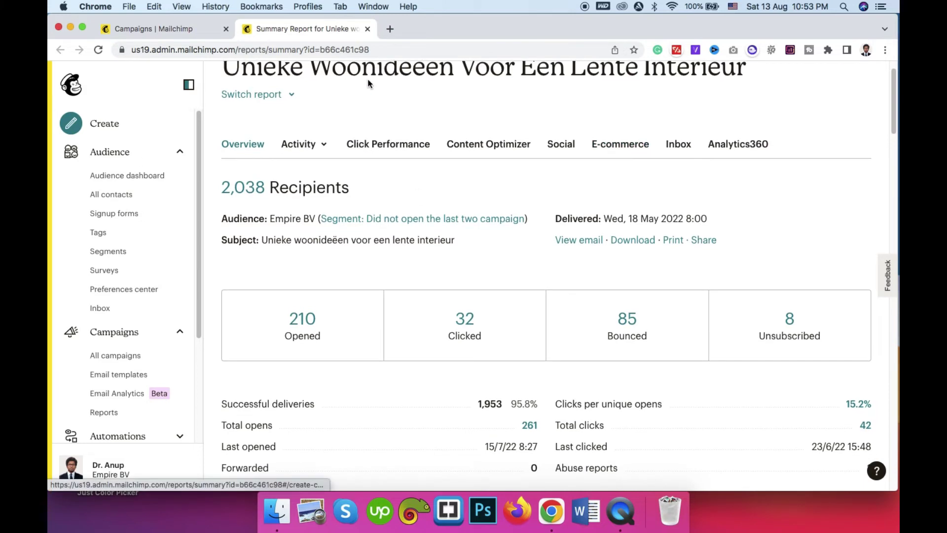
pyautogui.scroll(-1, 369, 173)
pyautogui.scroll(-5, 369, 172)
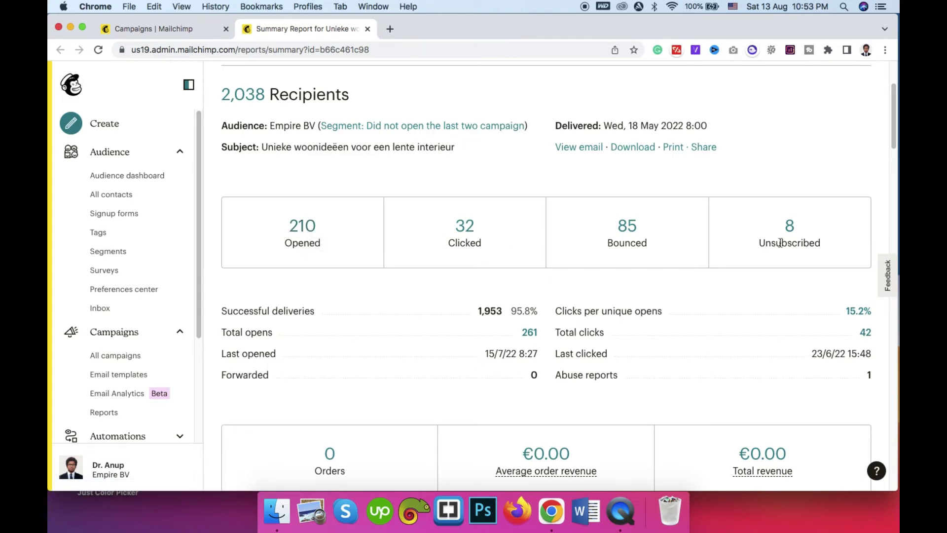
# Step: Check the report's top clicked links, then go to the saved email templates
pyautogui.scroll(-3, 634, 232)
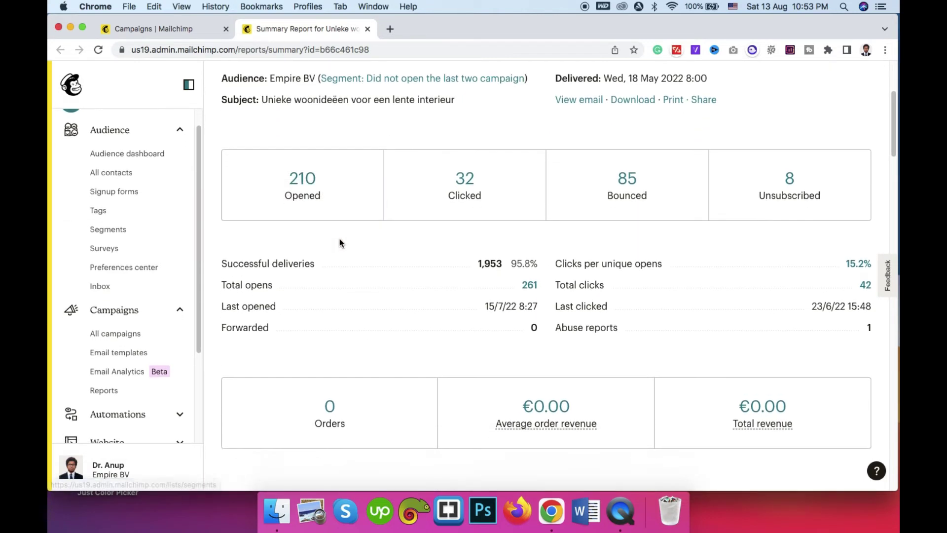
pyautogui.scroll(-10, 340, 238)
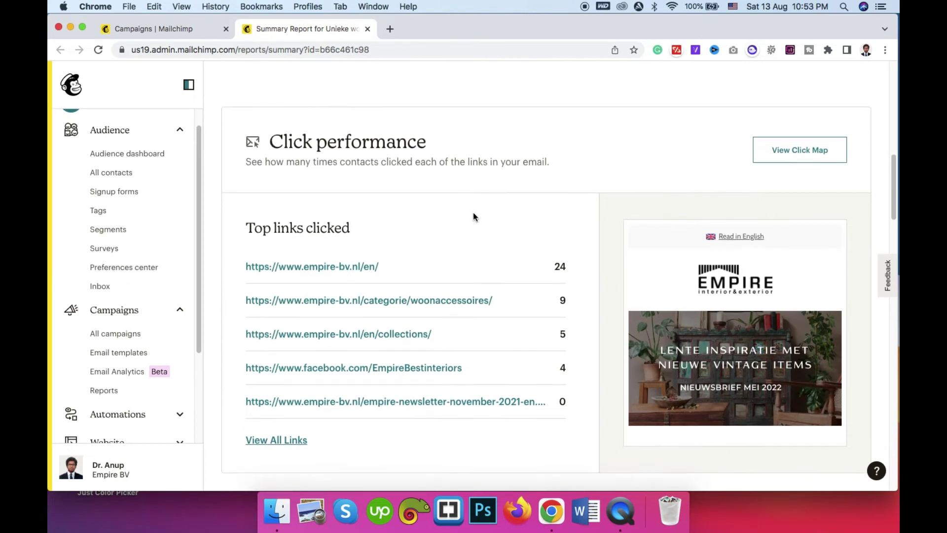
pyautogui.scroll(-4, 473, 212)
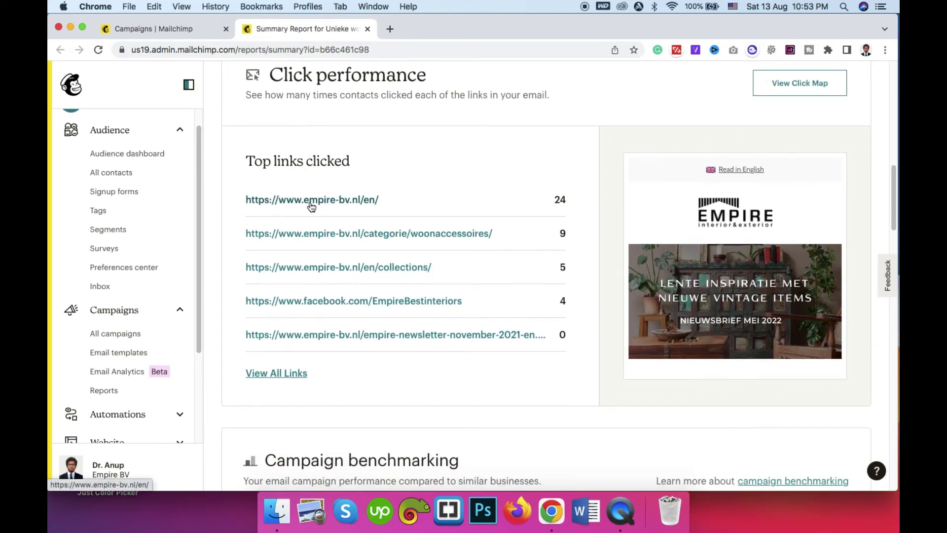
pyautogui.scroll(-7, 311, 205)
pyautogui.scroll(5, 310, 202)
pyautogui.scroll(3, 310, 202)
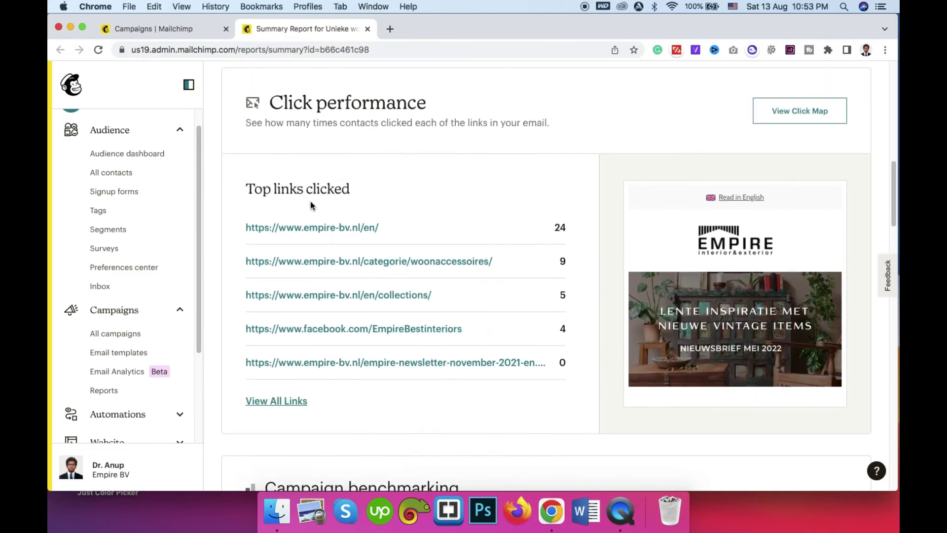
pyautogui.scroll(-2, 110, 334)
pyautogui.click(121, 311)
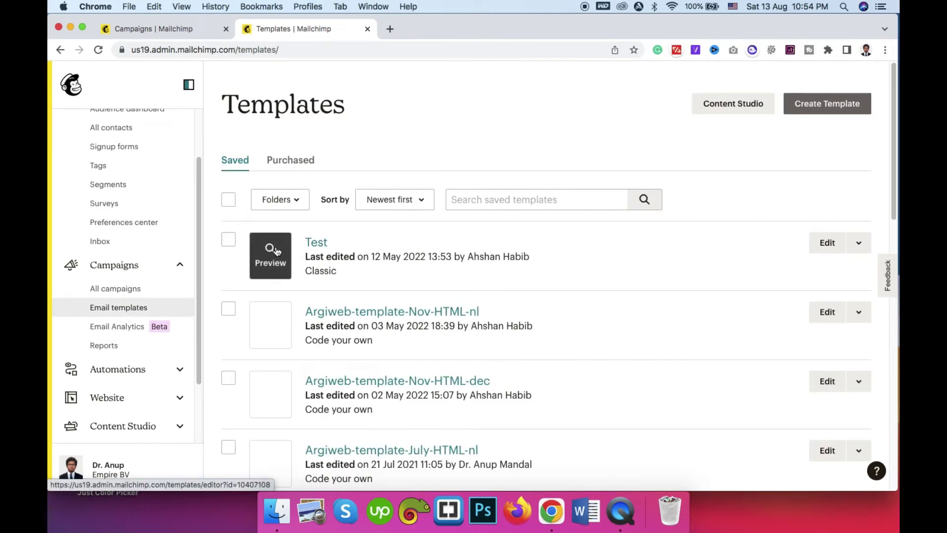
# Step: Scroll the saved templates down to Argiweb-template-July-HTML-nl and Argiweb-template-jun-HTML-nl
pyautogui.scroll(-5, 274, 253)
pyautogui.scroll(-3, 276, 252)
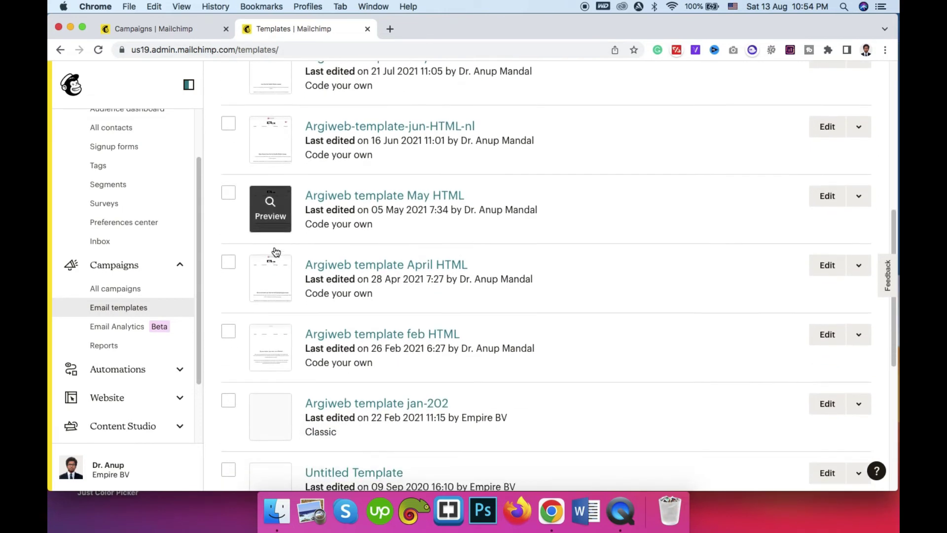
pyautogui.scroll(10, 275, 252)
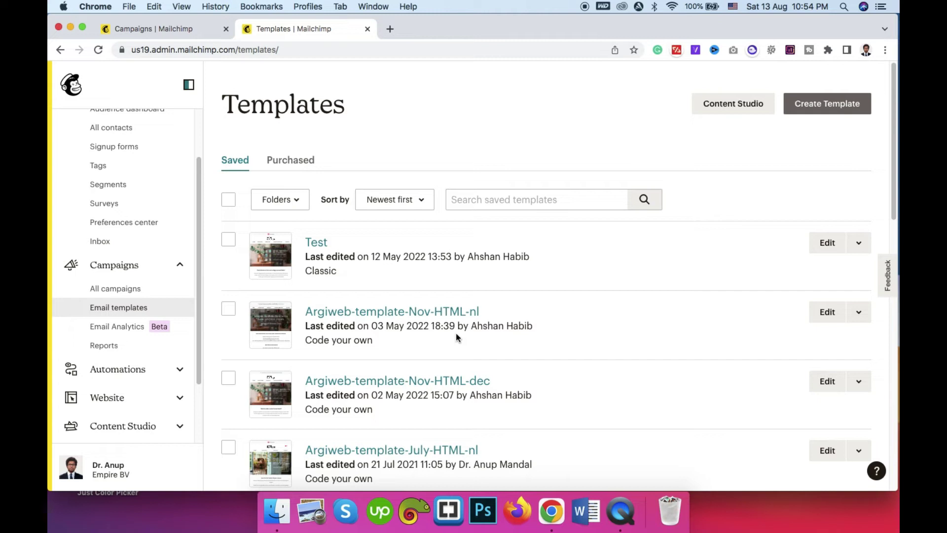
pyautogui.scroll(-1, 296, 233)
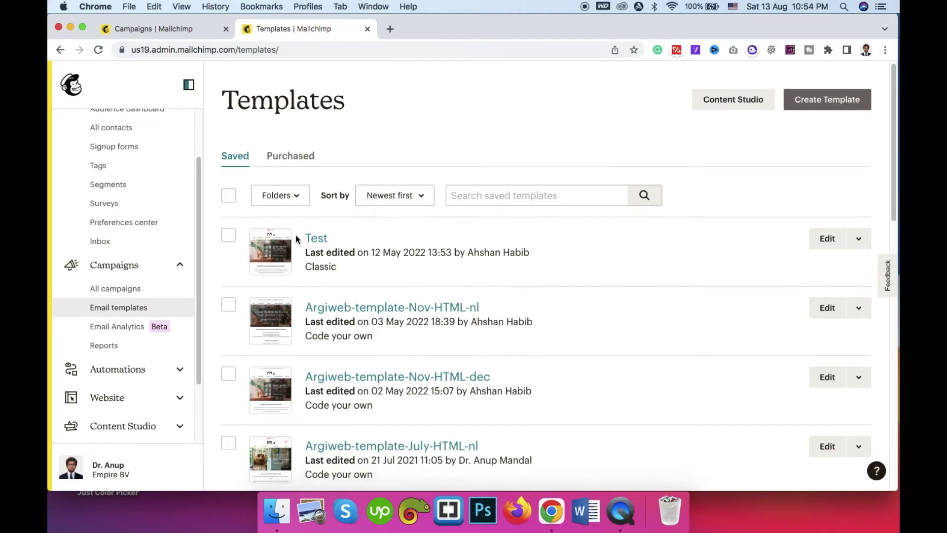
pyautogui.scroll(-2, 296, 239)
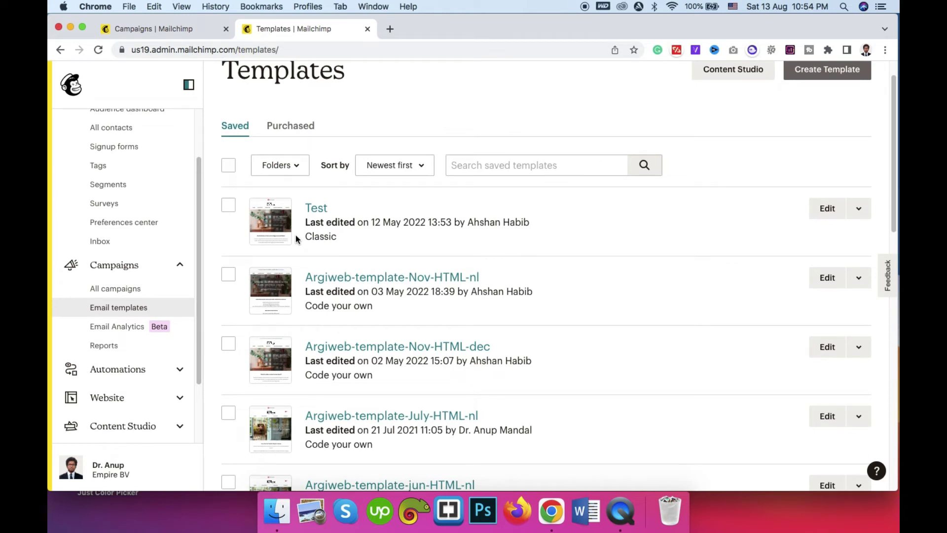
pyautogui.scroll(-5, 295, 235)
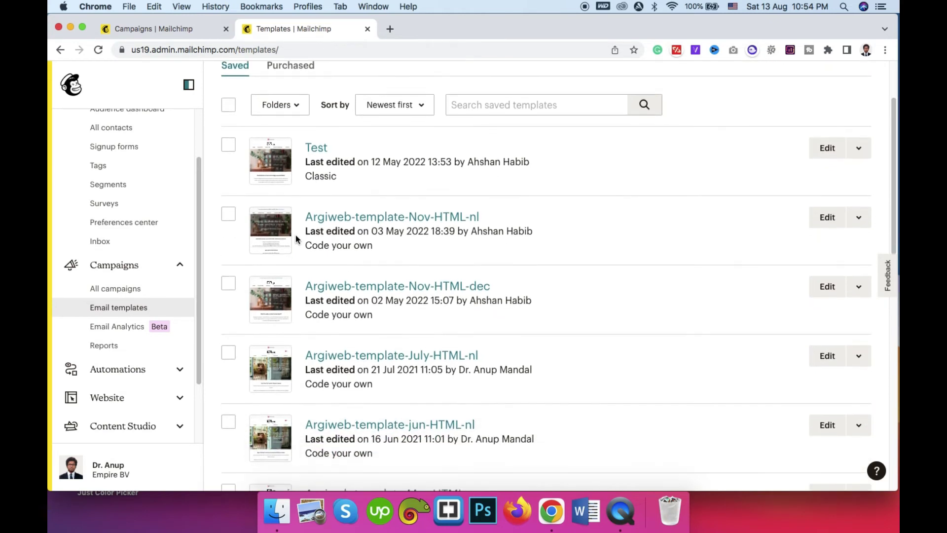
pyautogui.scroll(-2, 84, 305)
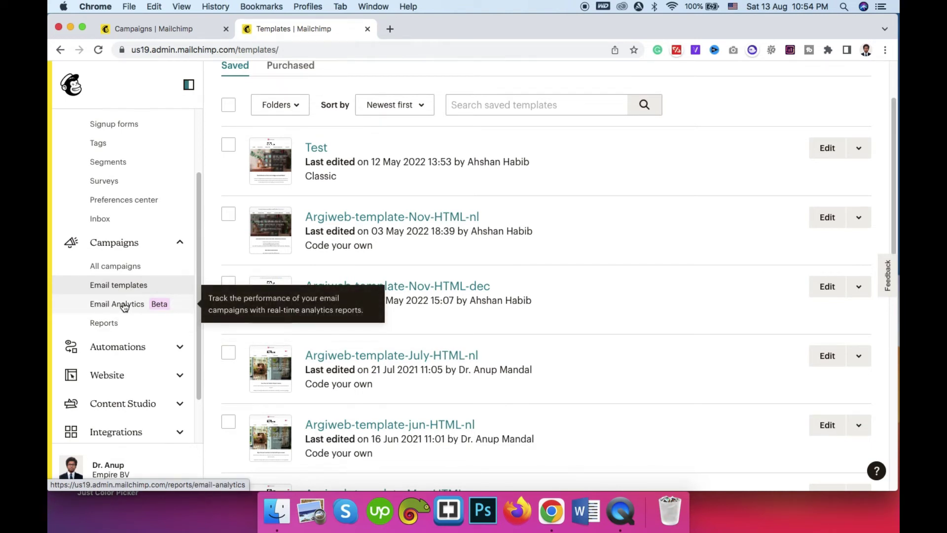
pyautogui.scroll(-5, 124, 307)
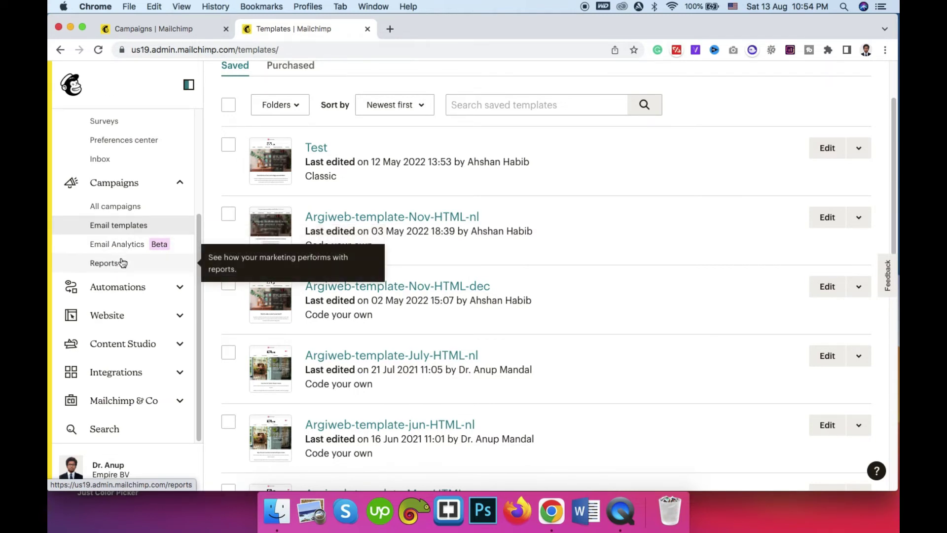
# Step: Open the draft Test customer journey and view, then dismiss, its starting point options
pyautogui.click(117, 294)
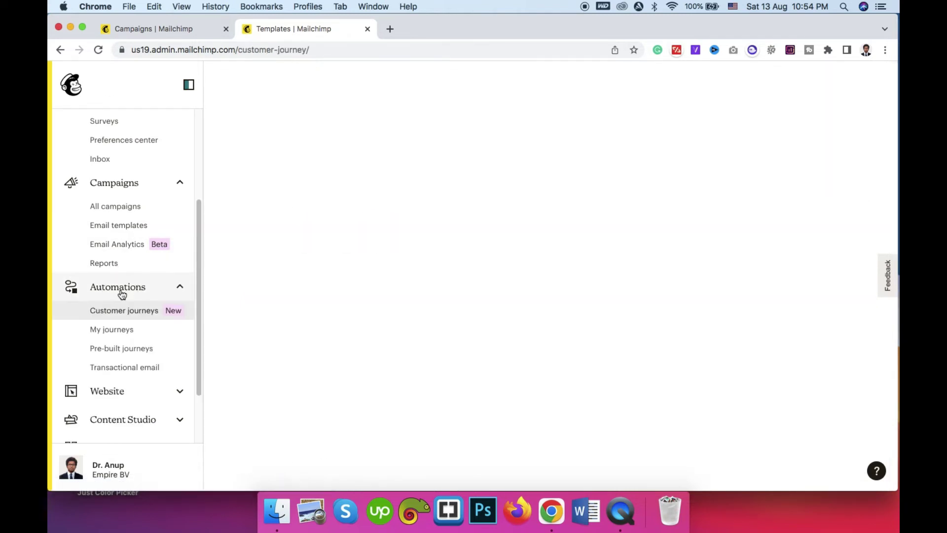
pyautogui.scroll(-2, 114, 289)
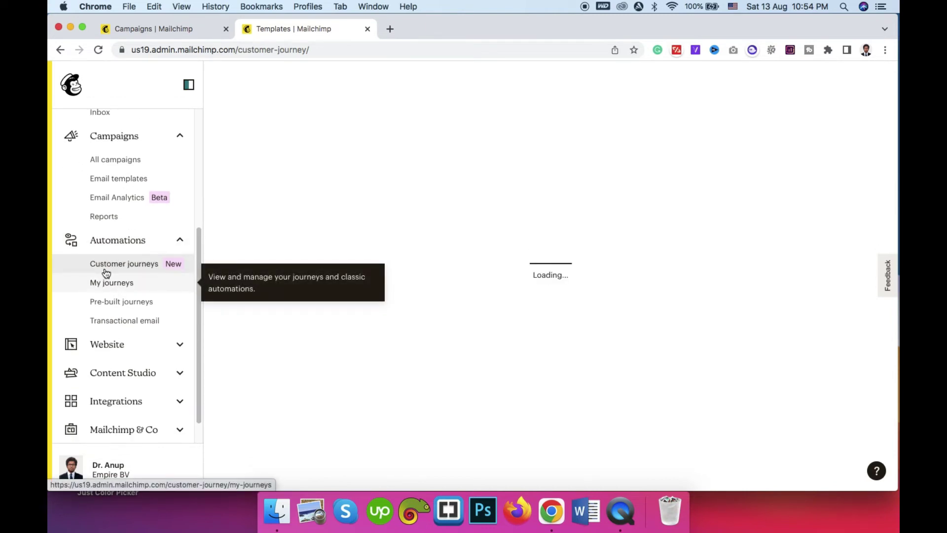
pyautogui.scroll(-5, 270, 252)
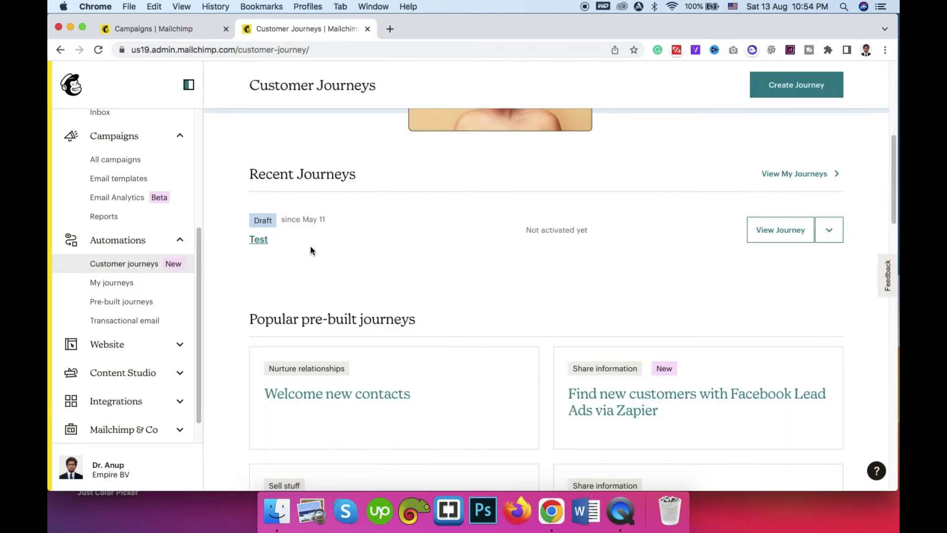
pyautogui.click(777, 231)
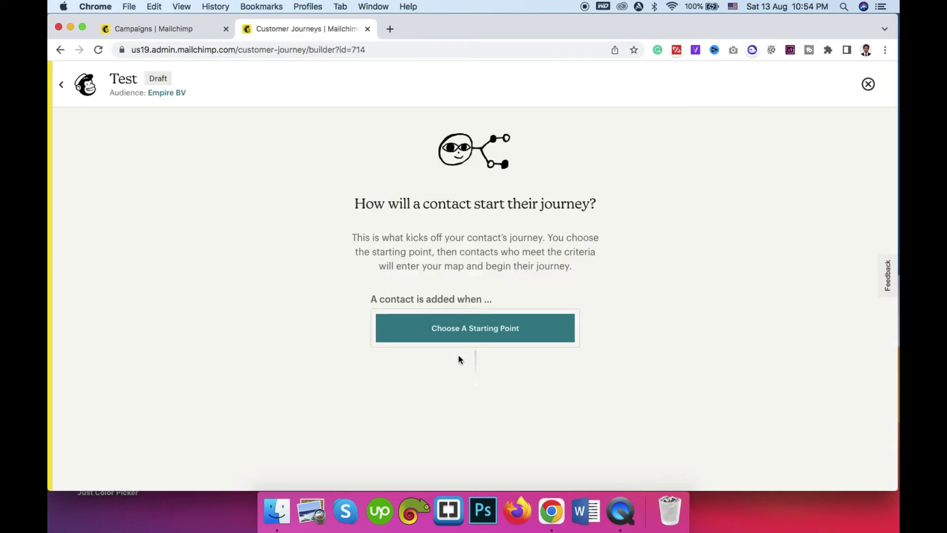
pyautogui.click(469, 329)
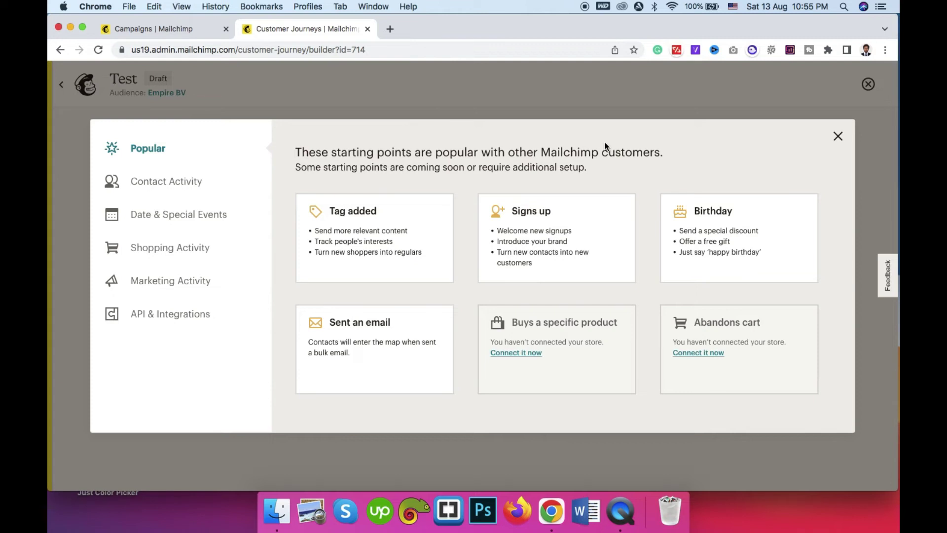
pyautogui.click(836, 138)
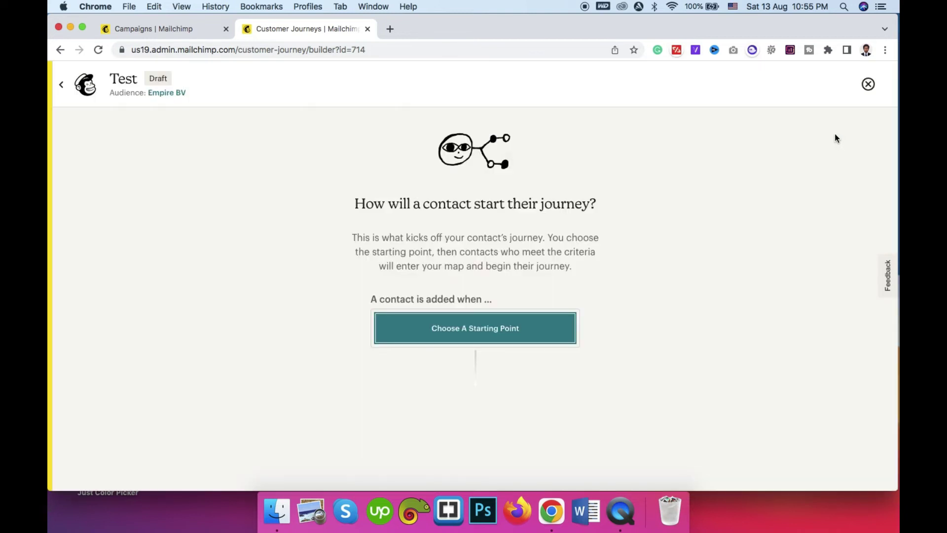
# Step: Leave the journey builder for the Website dashboard and scroll through its offerings
pyautogui.click(64, 88)
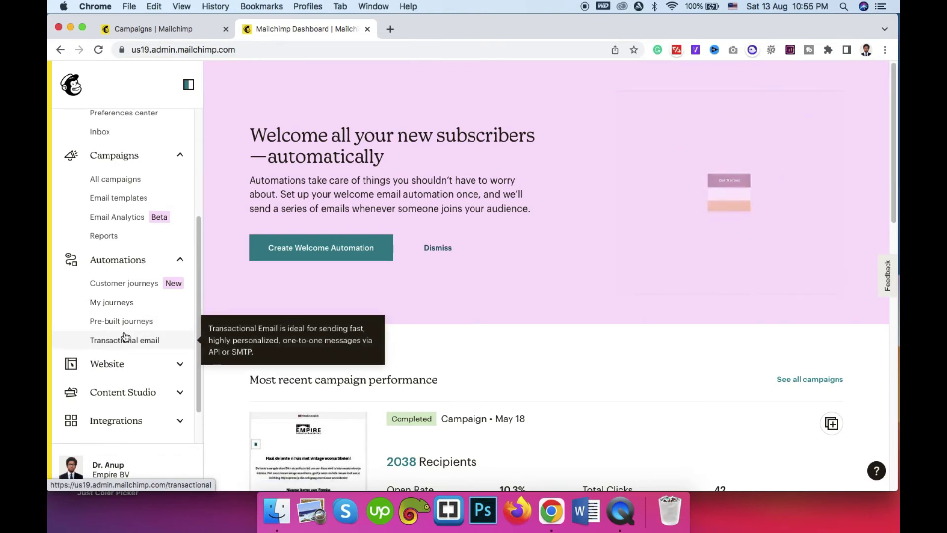
pyautogui.scroll(-2, 124, 325)
pyautogui.click(127, 334)
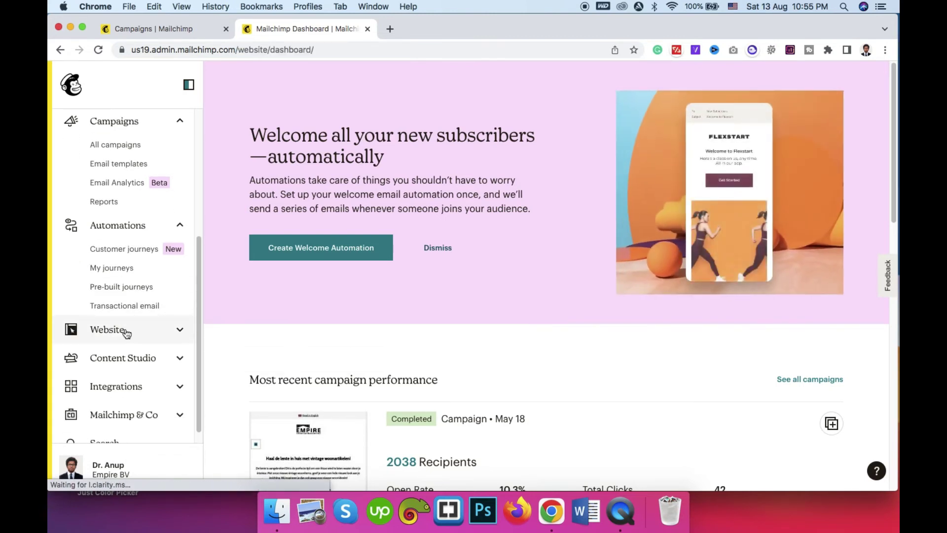
pyautogui.scroll(-2, 114, 326)
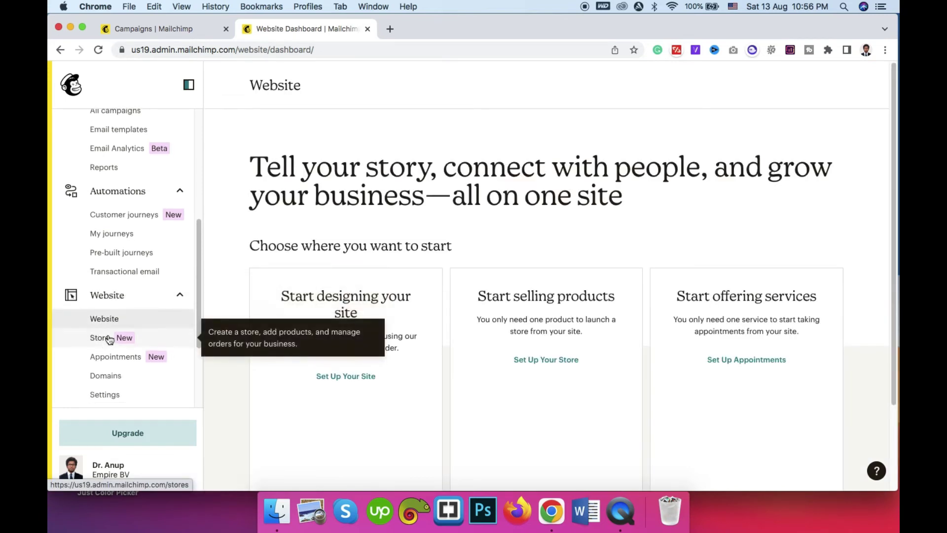
pyautogui.scroll(-2, 103, 315)
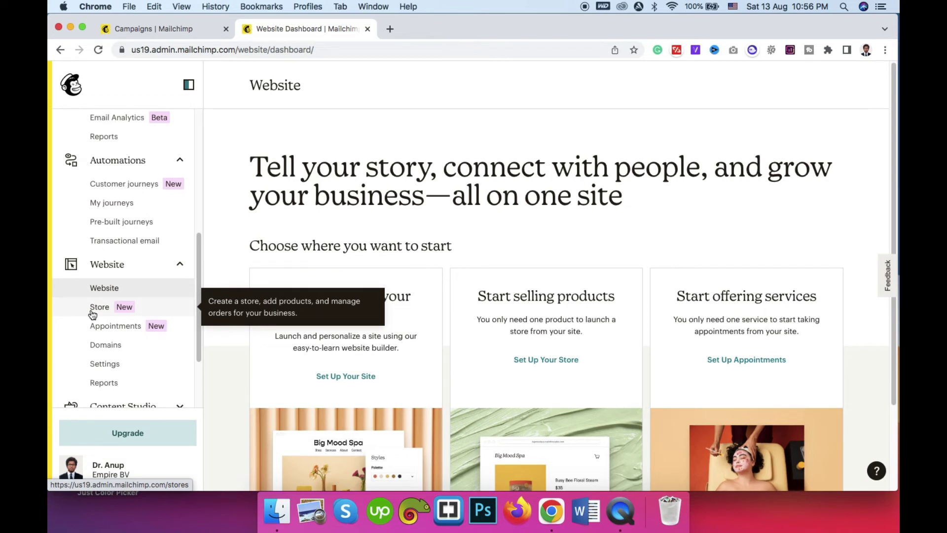
pyautogui.scroll(-1, 97, 316)
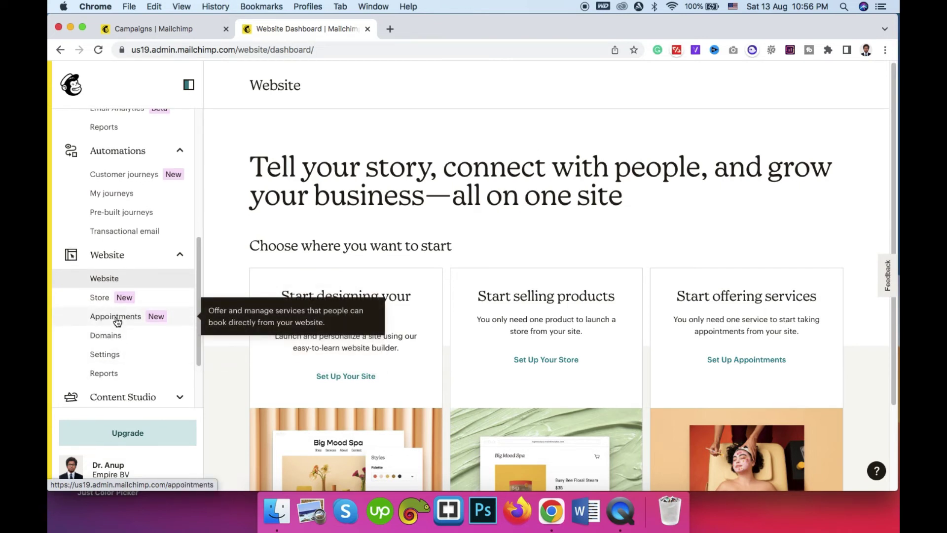
pyautogui.scroll(-1, 76, 315)
pyautogui.scroll(-5, 75, 315)
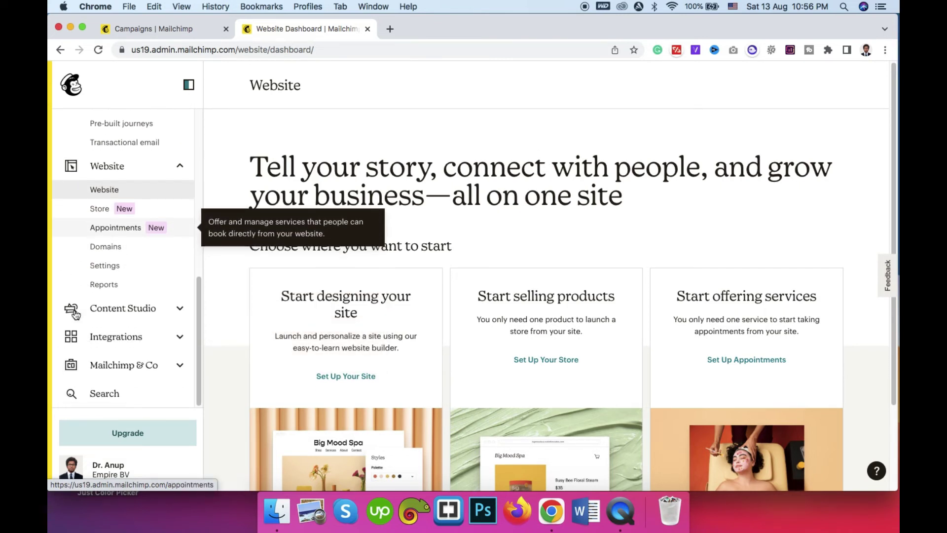
# Step: Open Creative Assistant under Content Studio and scroll through its page
pyautogui.click(113, 310)
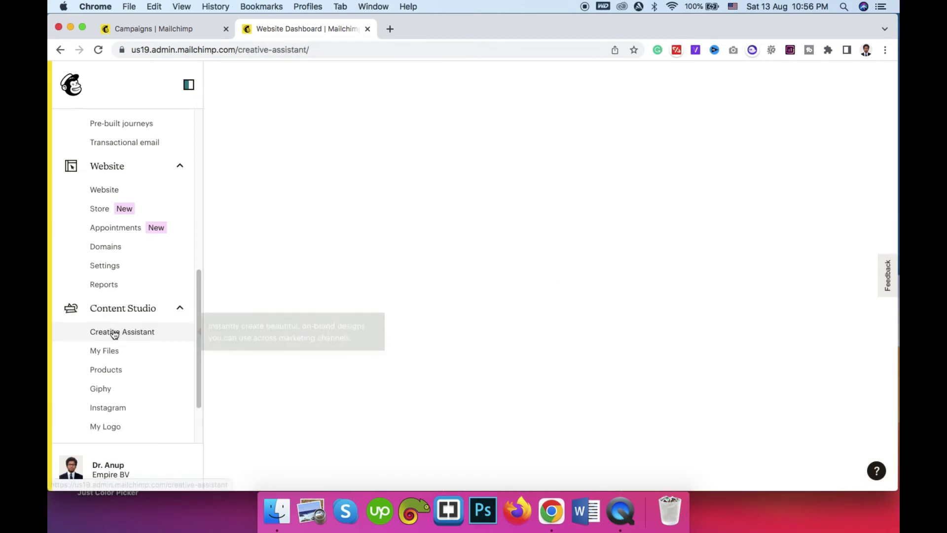
pyautogui.scroll(-2, 134, 308)
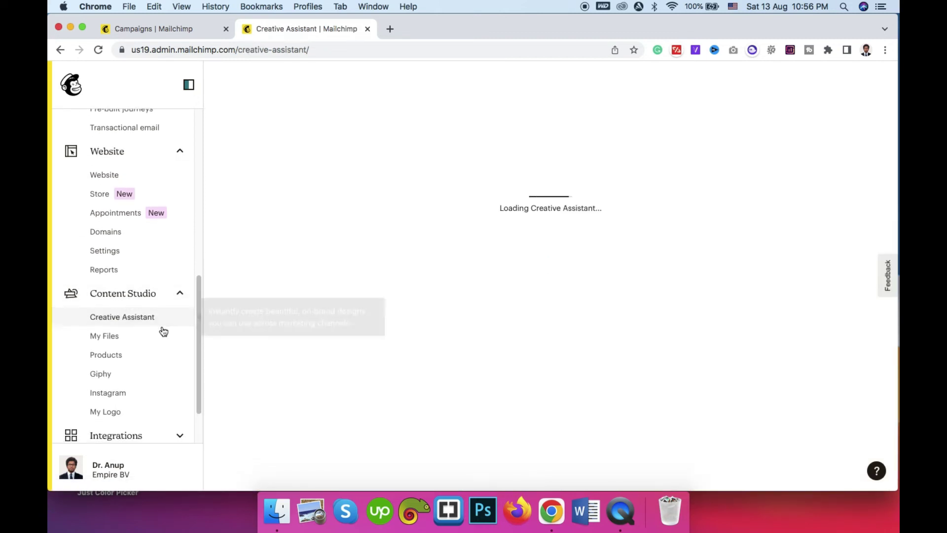
pyautogui.scroll(-1, 143, 332)
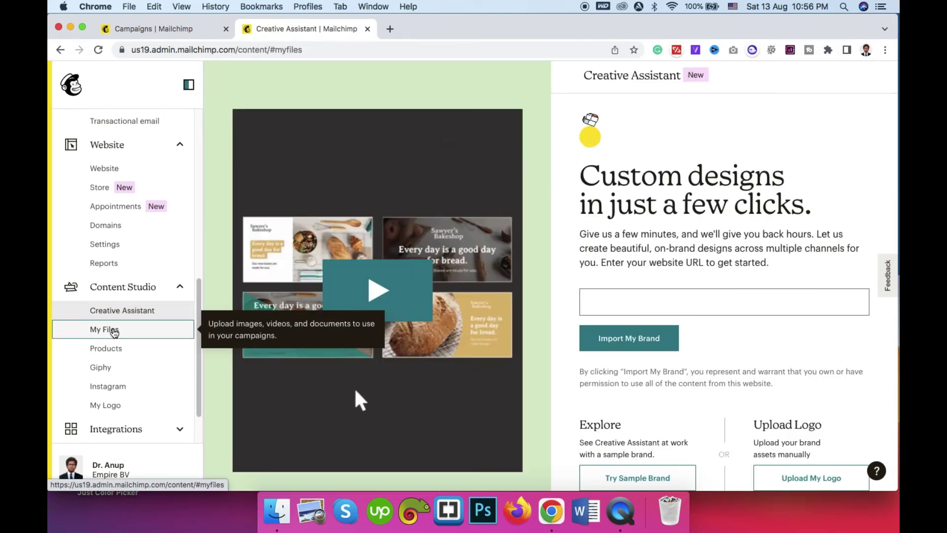
# Step: Open My Files and browse the grid of uploaded images, 1–25 of 75
pyautogui.click(114, 330)
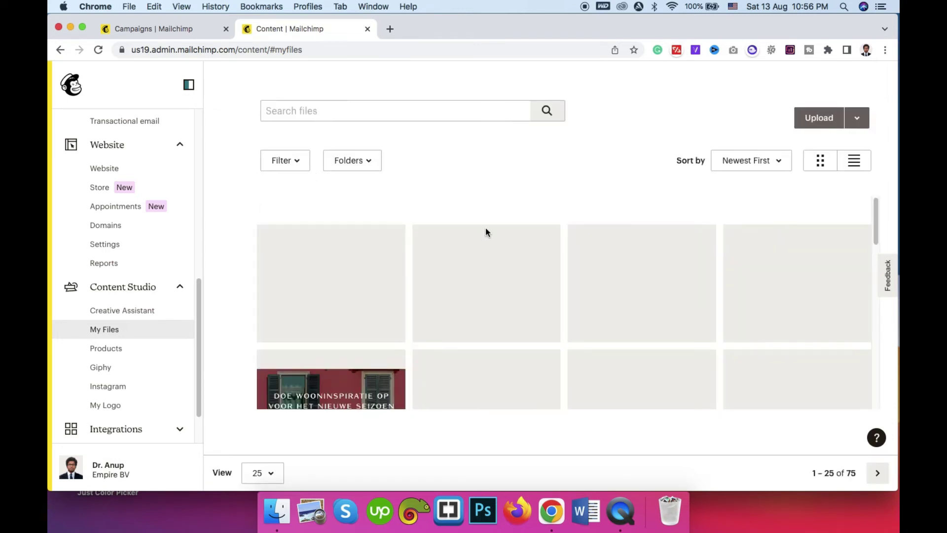
pyautogui.scroll(-3, 506, 231)
pyautogui.scroll(-1, 506, 231)
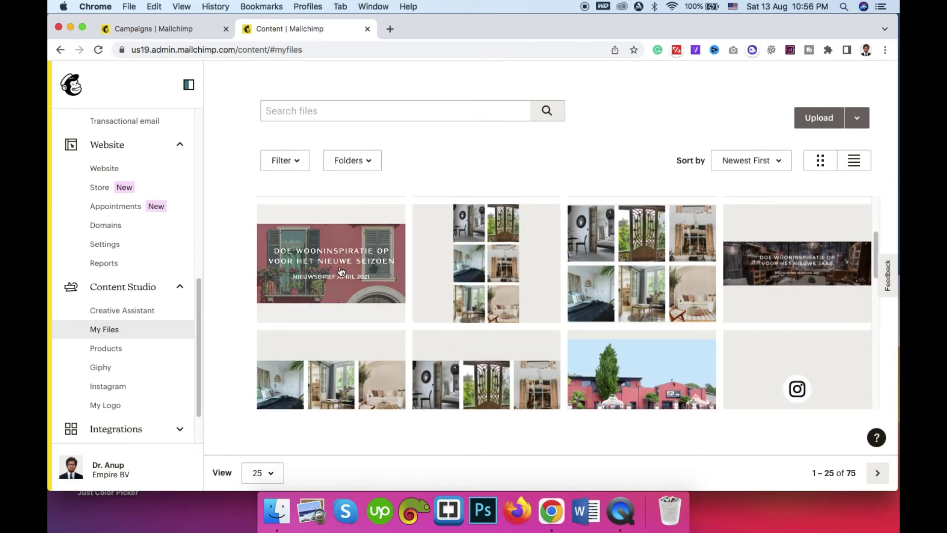
pyautogui.scroll(-1, 381, 291)
pyautogui.scroll(-3, 381, 291)
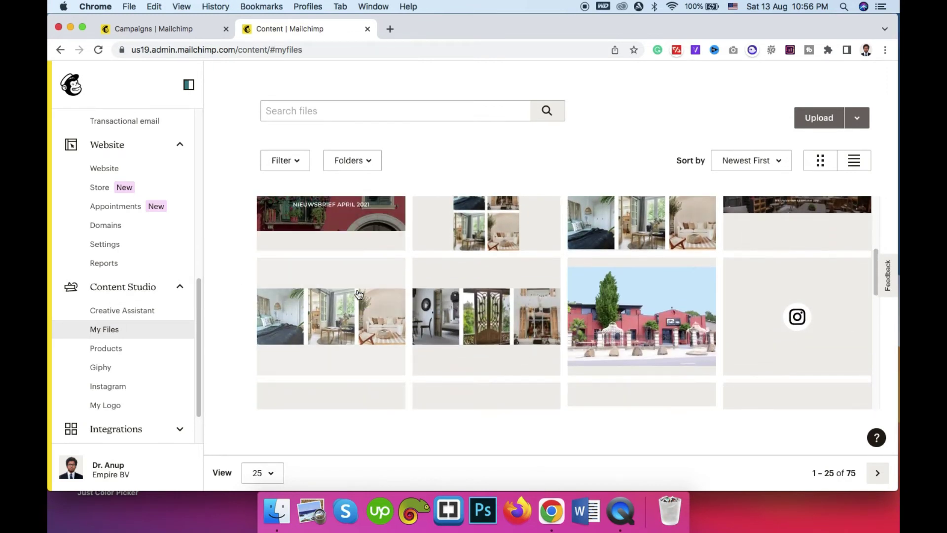
pyautogui.scroll(-1, 133, 295)
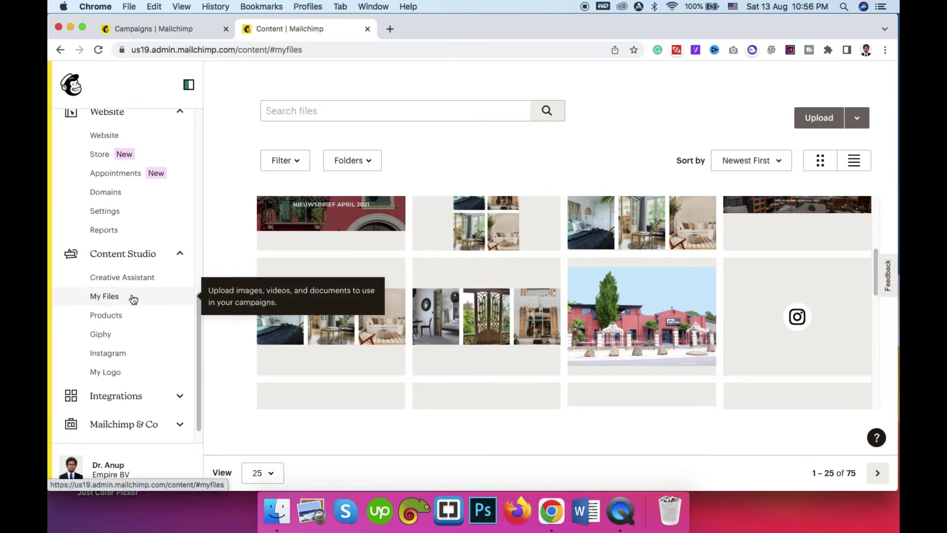
pyautogui.scroll(-1, 133, 299)
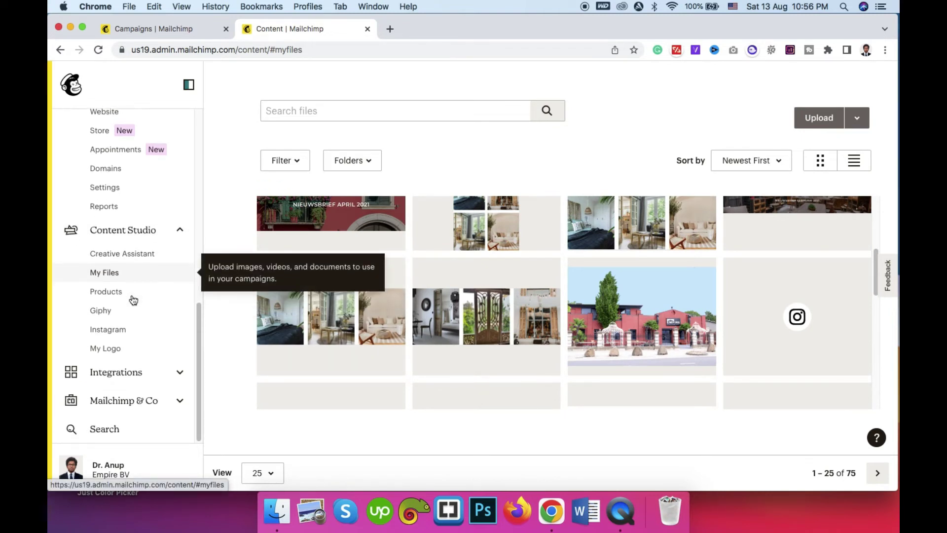
# Step: Browse the Integrations directory cards, then view the Mailchimp & Co partner page
pyautogui.click(129, 374)
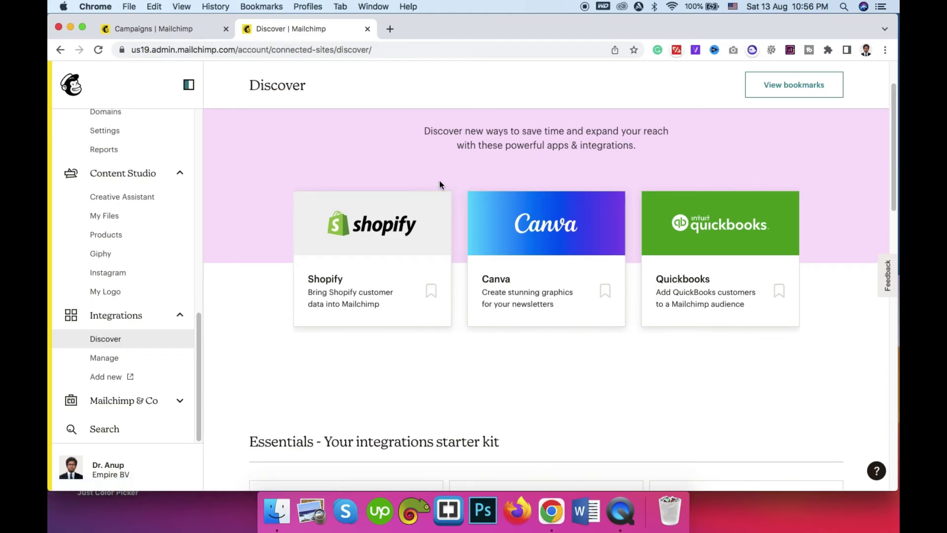
pyautogui.scroll(-5, 463, 304)
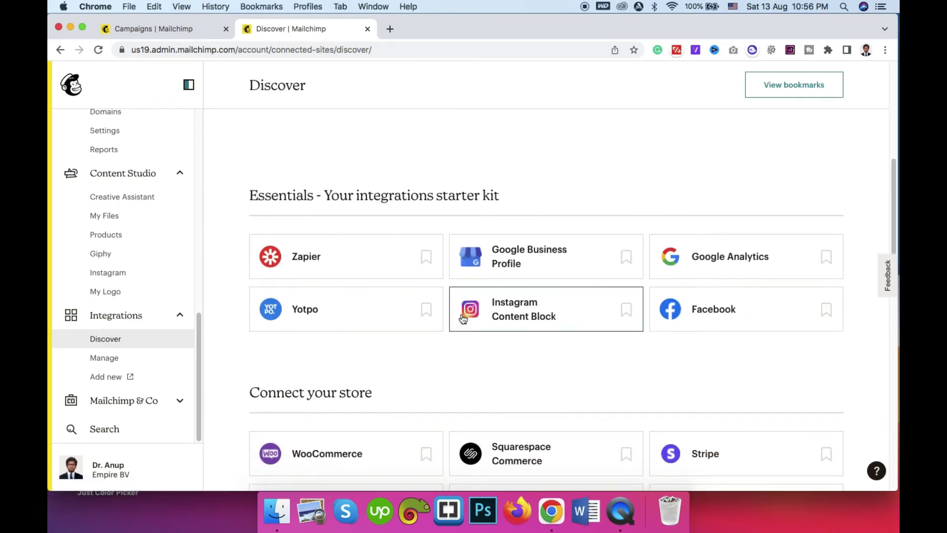
pyautogui.scroll(-5, 344, 298)
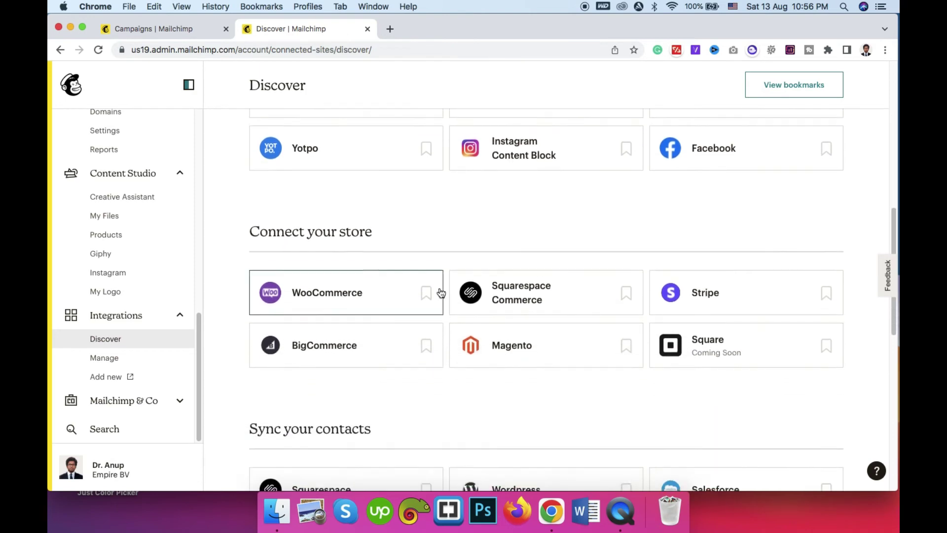
pyautogui.scroll(-9, 442, 291)
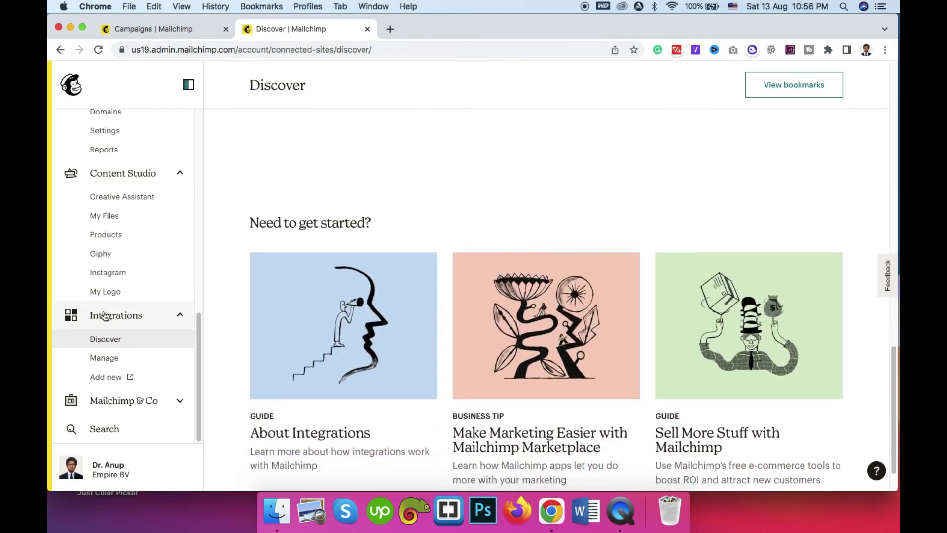
pyautogui.click(124, 400)
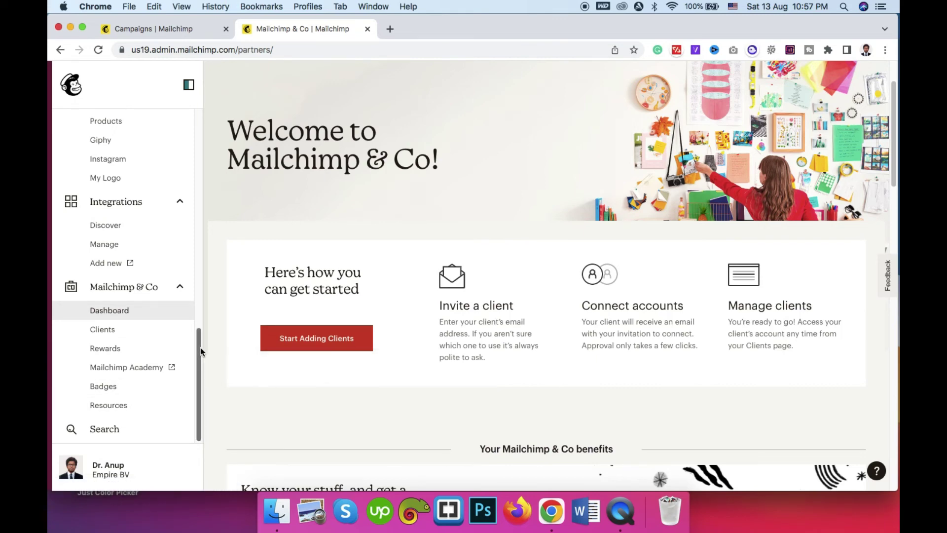
pyautogui.scroll(5, 148, 296)
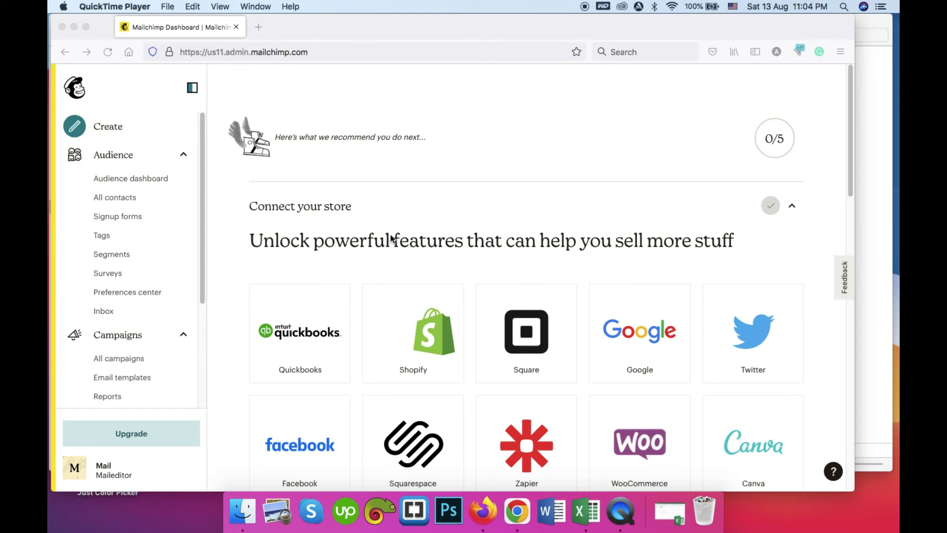
# Step: From the Audience dashboard, start Add Your Contacts and choose the Upload a file option
pyautogui.click(126, 181)
pyautogui.click(123, 180)
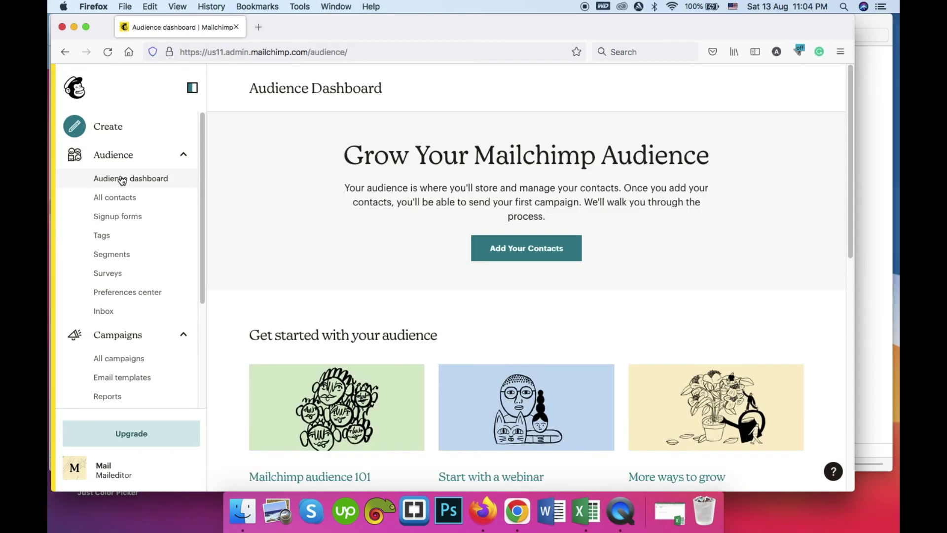
pyautogui.click(521, 247)
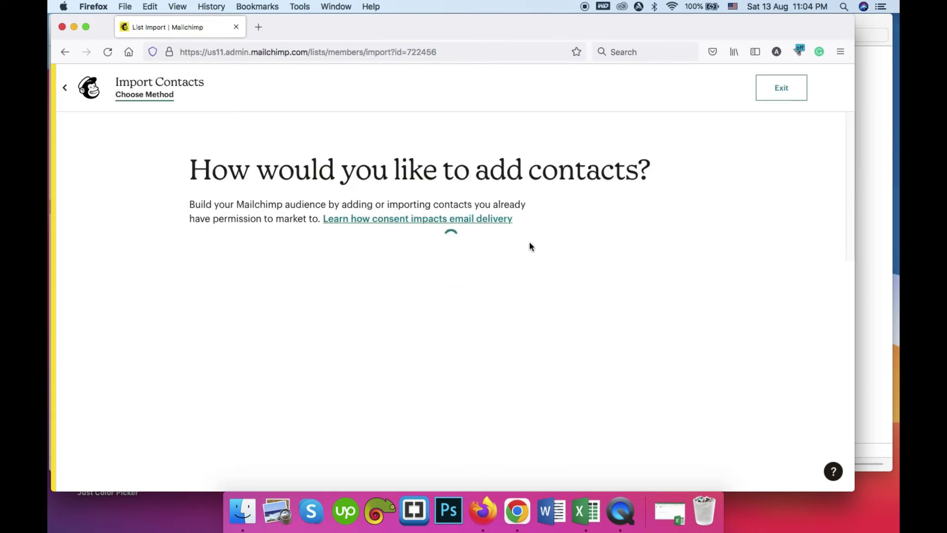
pyautogui.scroll(-3, 536, 236)
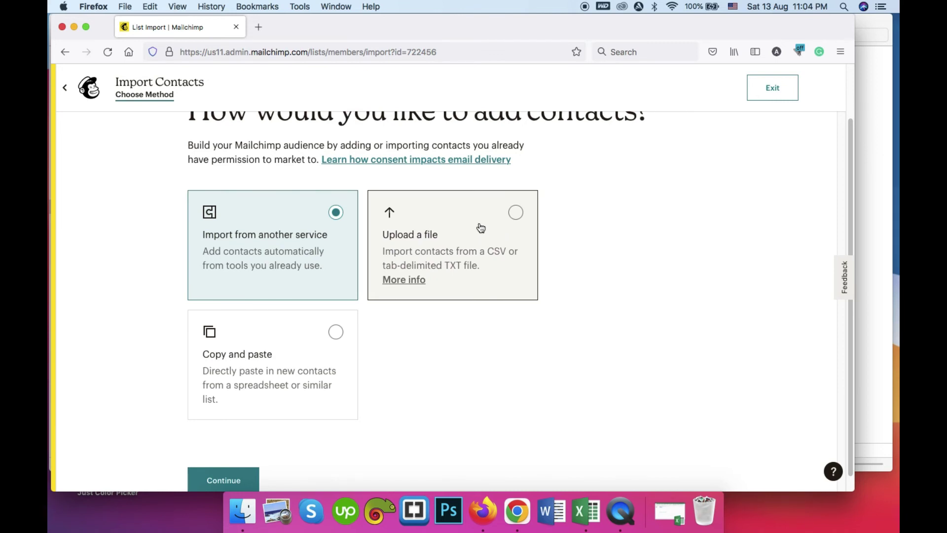
pyautogui.click(481, 226)
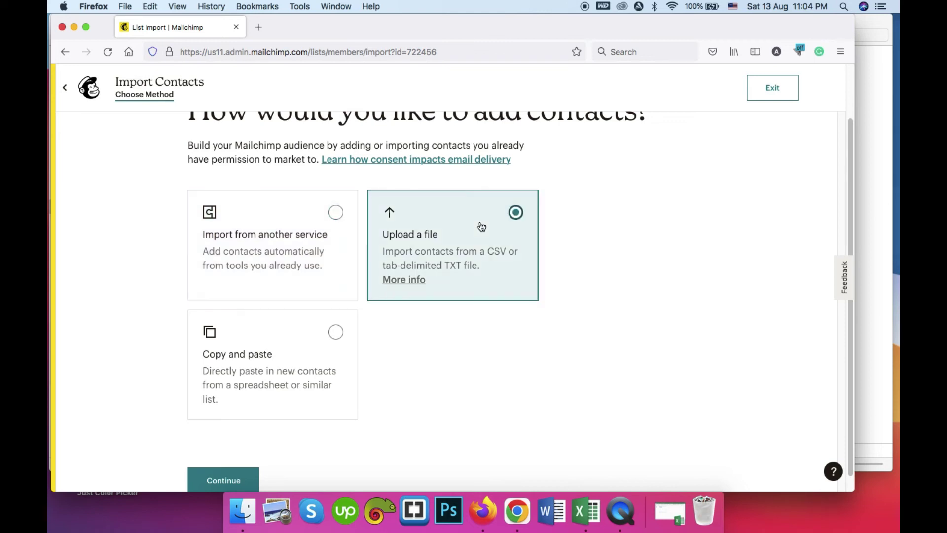
pyautogui.scroll(-1, 222, 444)
# Step: Continue to the upload step and open the List spreadsheet from Downloads in Excel
pyautogui.click(223, 464)
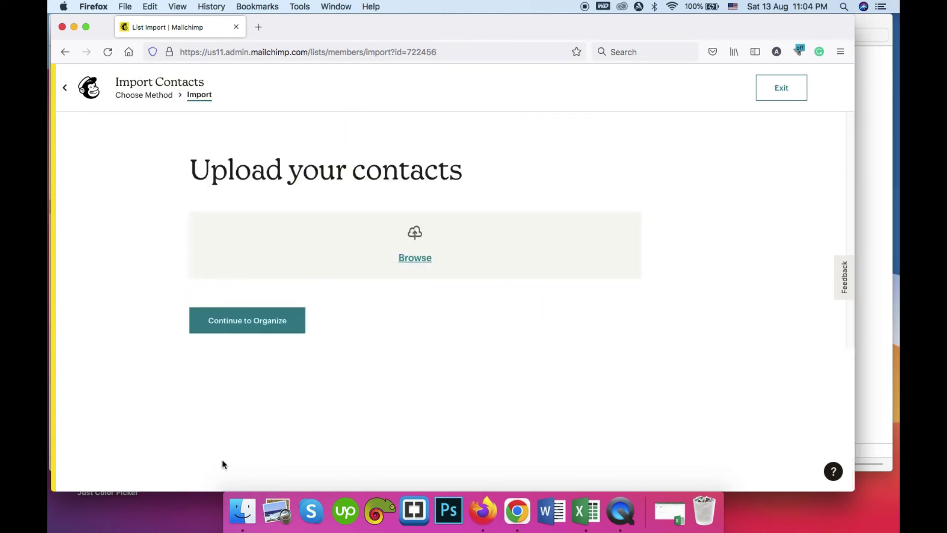
pyautogui.click(242, 510)
pyautogui.doubleClick(398, 138)
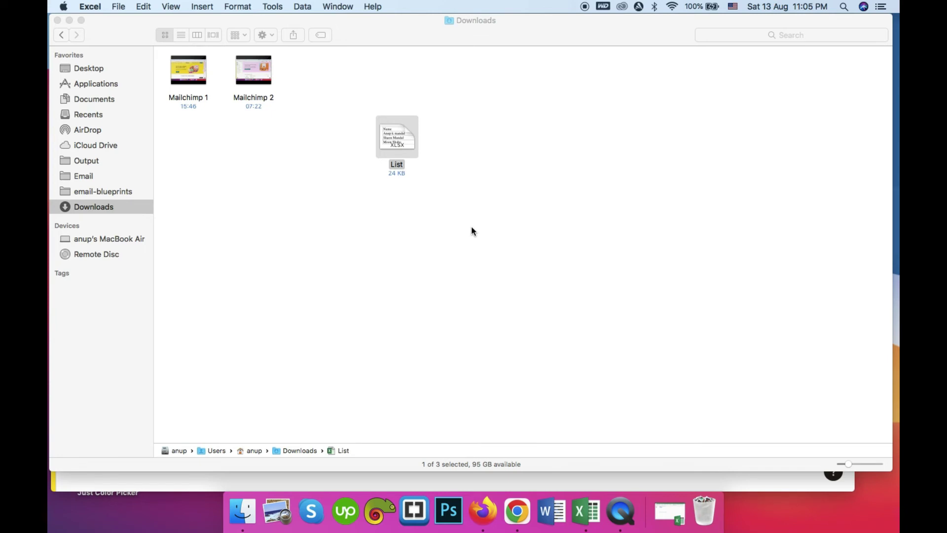
pyautogui.click(588, 519)
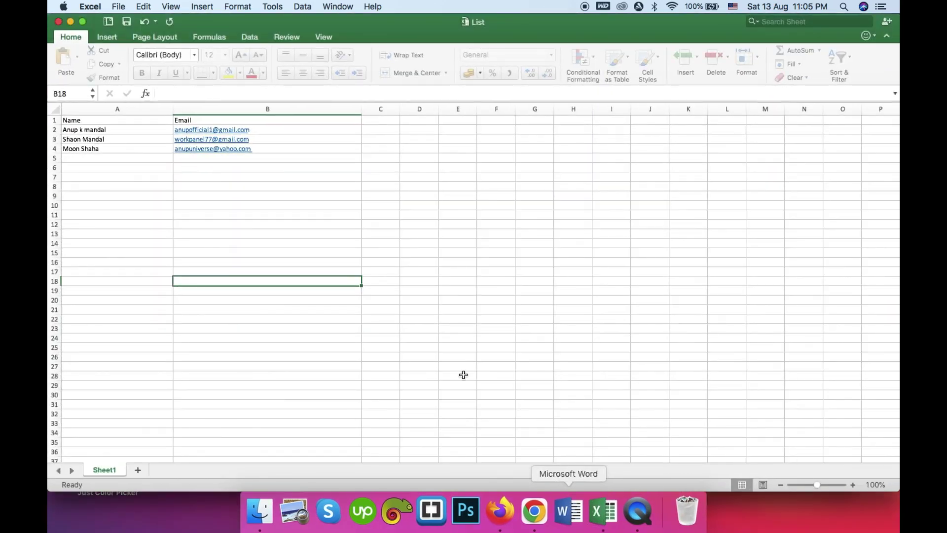
pyautogui.click(315, 164)
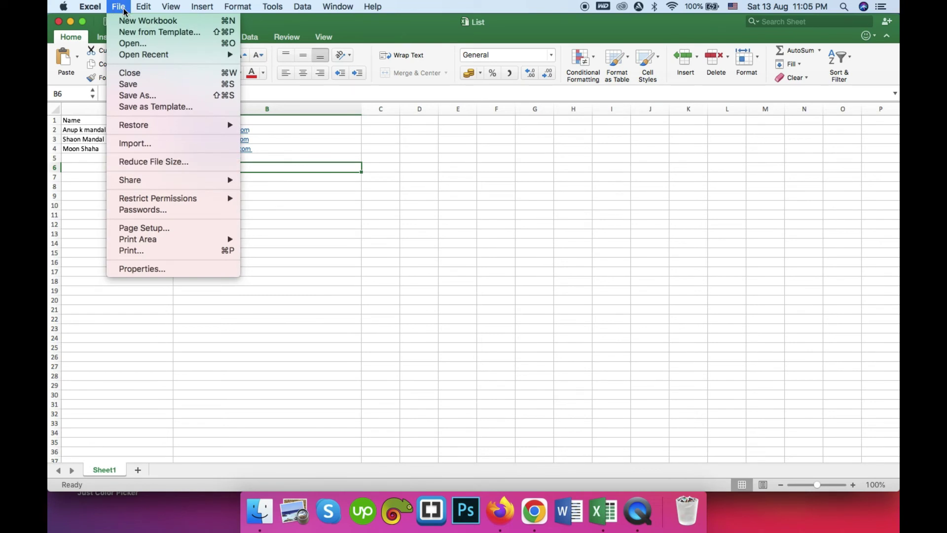
# Step: Save the List sheet to Downloads as Windows Comma Separated (.csv), keeping the format
pyautogui.moveTo(103, 6)
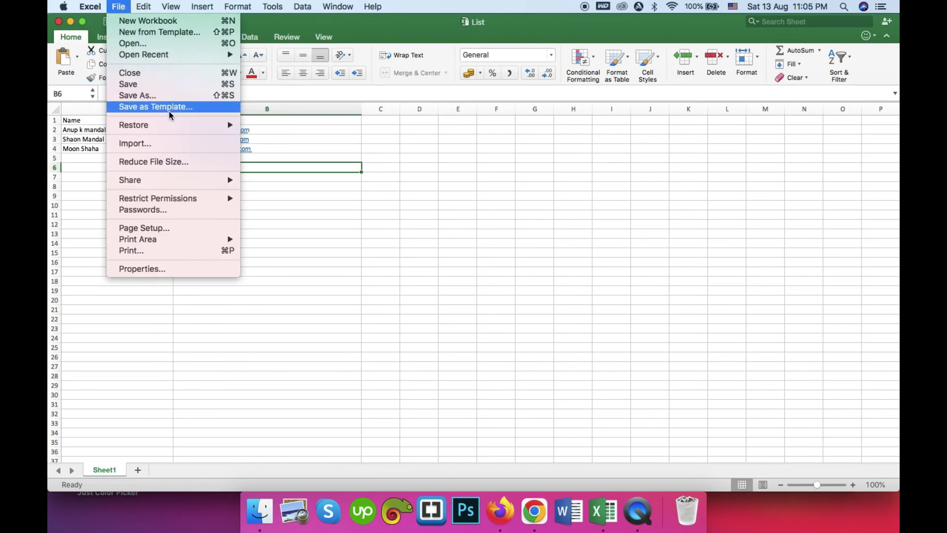
pyautogui.click(170, 95)
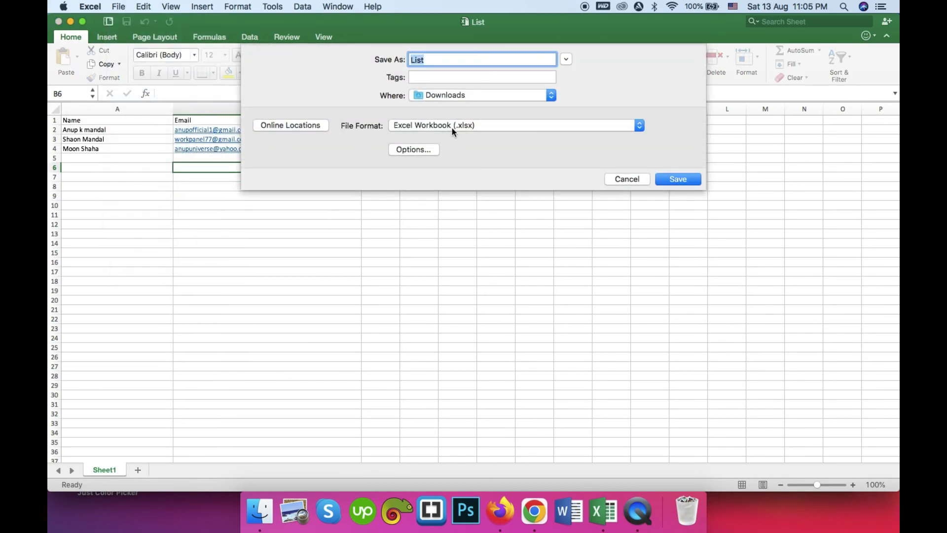
pyautogui.click(453, 126)
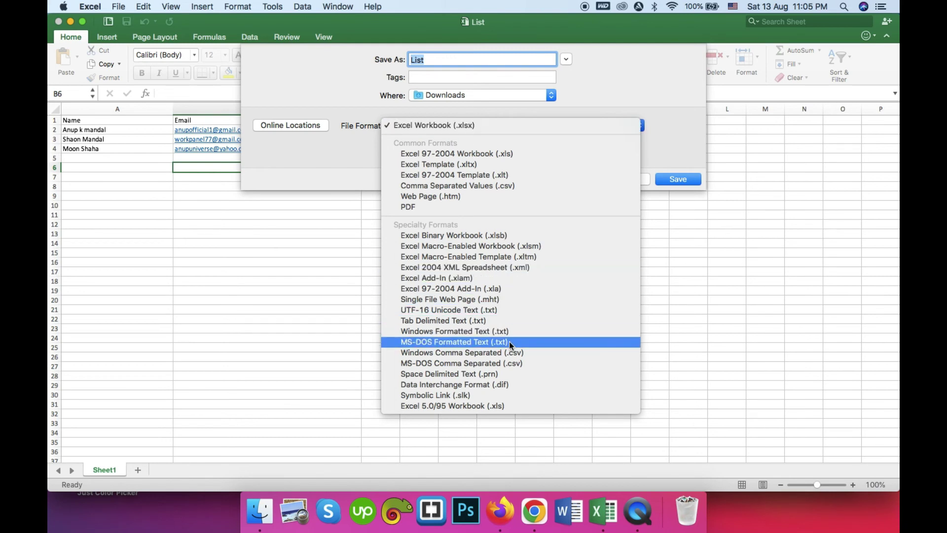
pyautogui.click(513, 353)
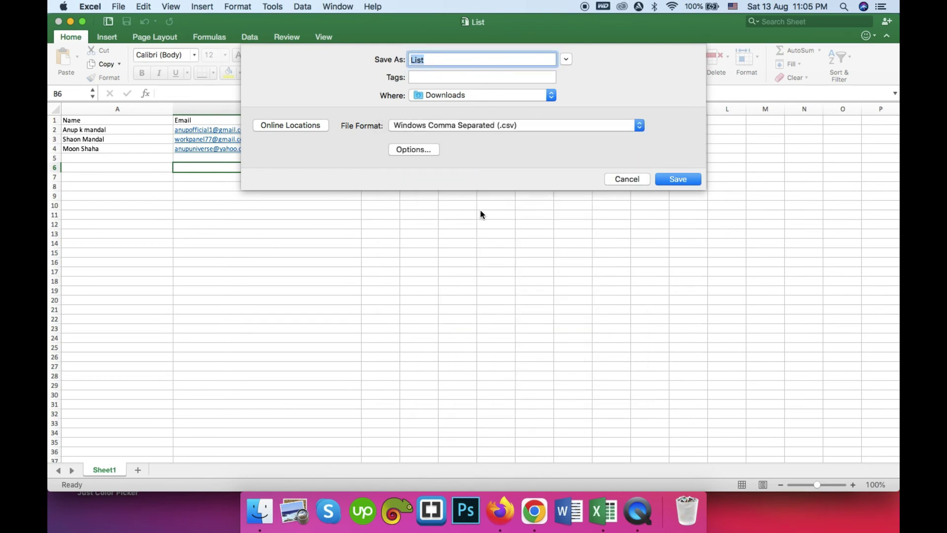
pyautogui.click(680, 178)
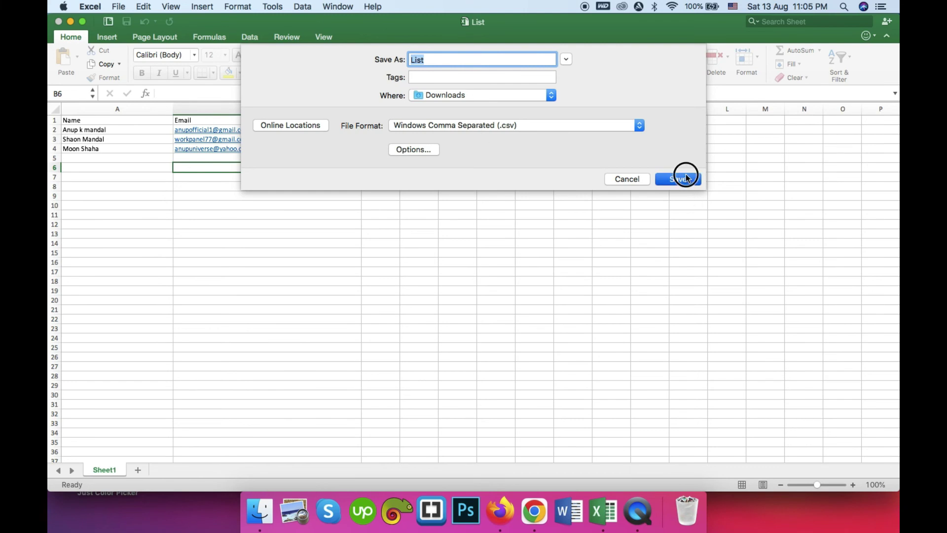
pyautogui.click(560, 214)
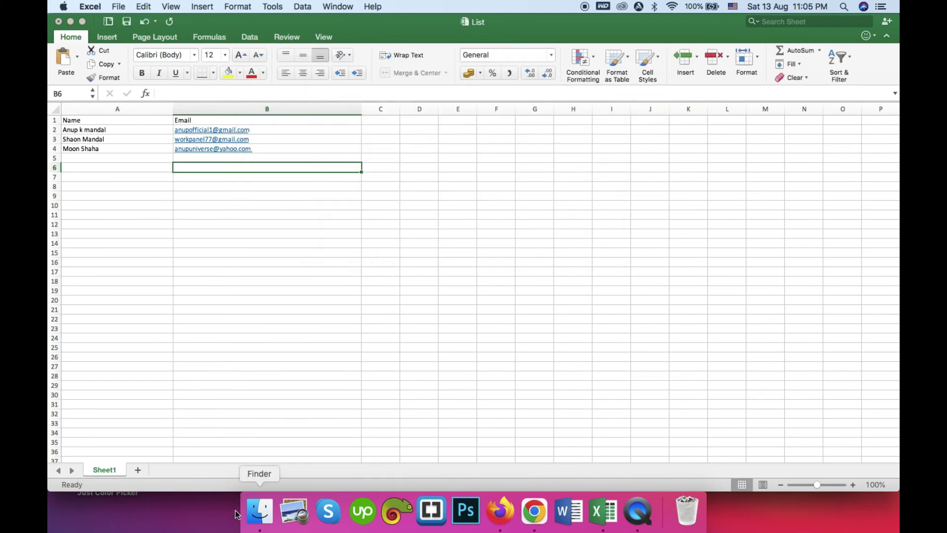
# Step: Upload List.csv from the Downloads folder as the contacts file
pyautogui.click(260, 511)
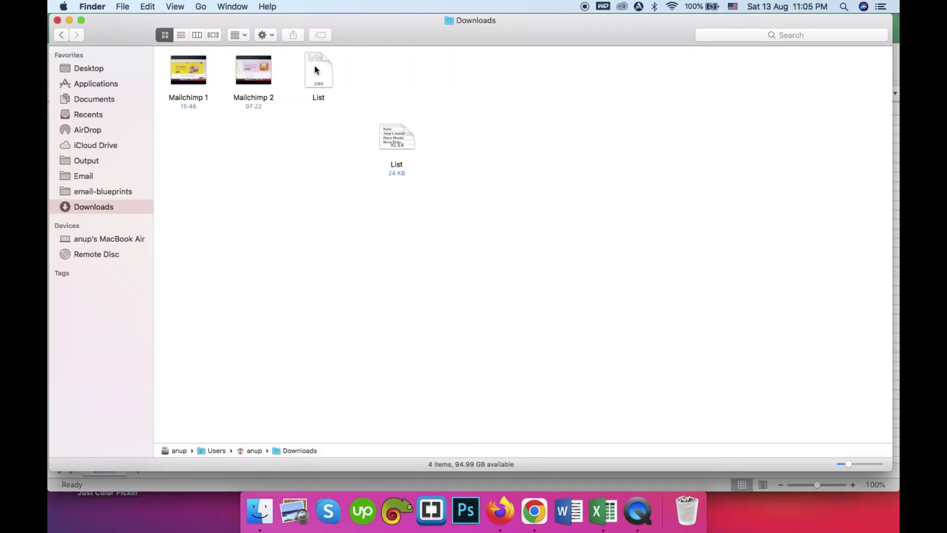
pyautogui.moveTo(316, 69); pyautogui.dragTo(564, 145)
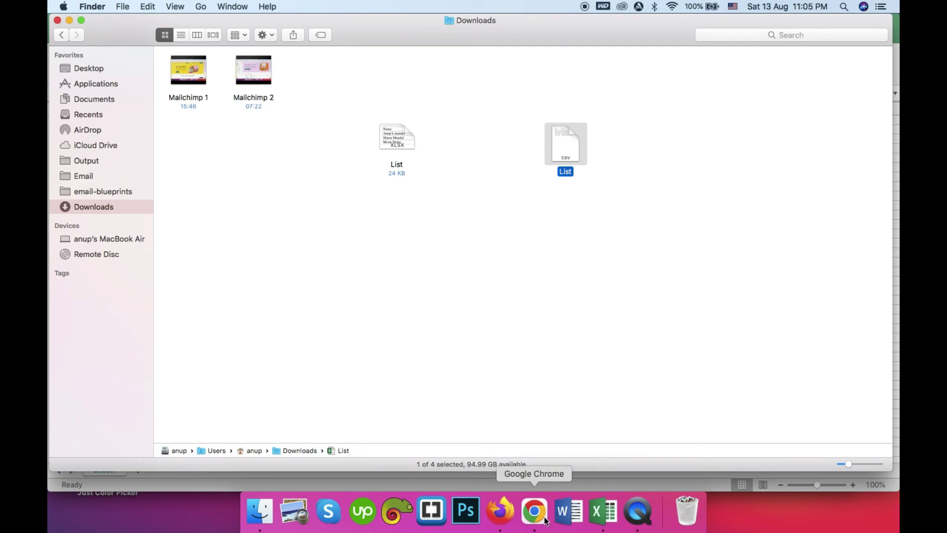
pyautogui.click(501, 512)
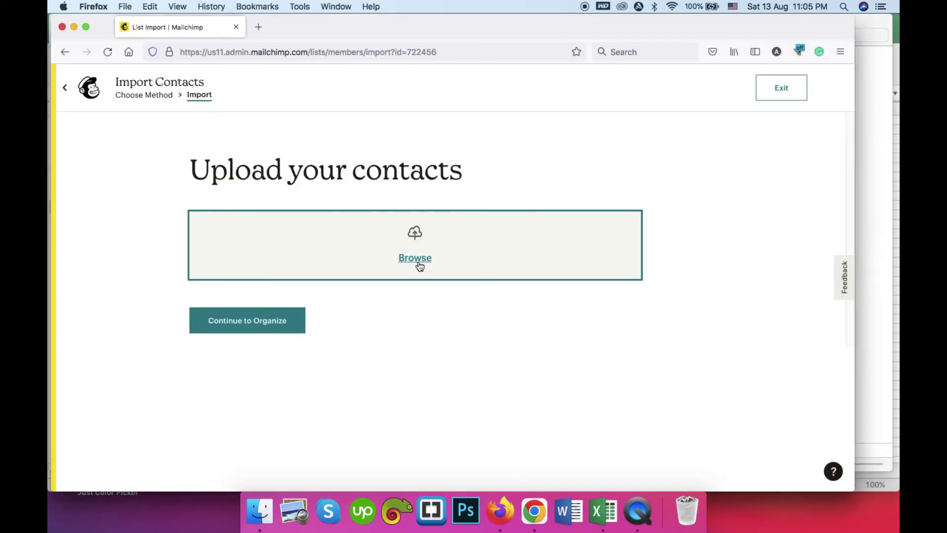
pyautogui.click(415, 258)
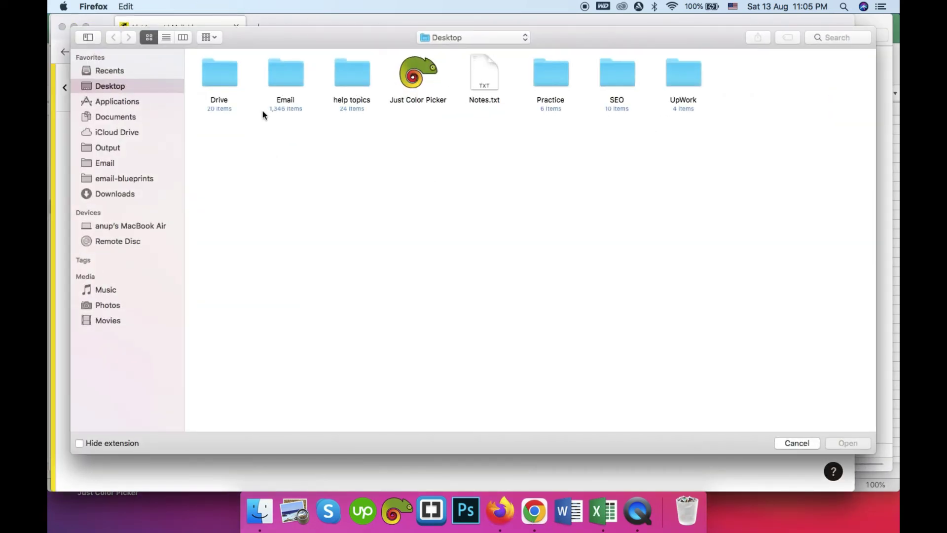
pyautogui.click(97, 198)
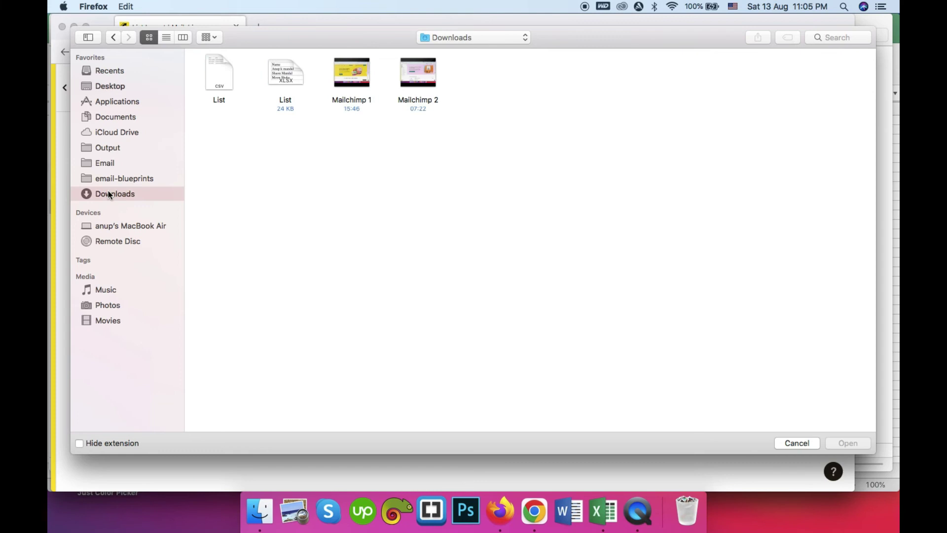
pyautogui.click(220, 73)
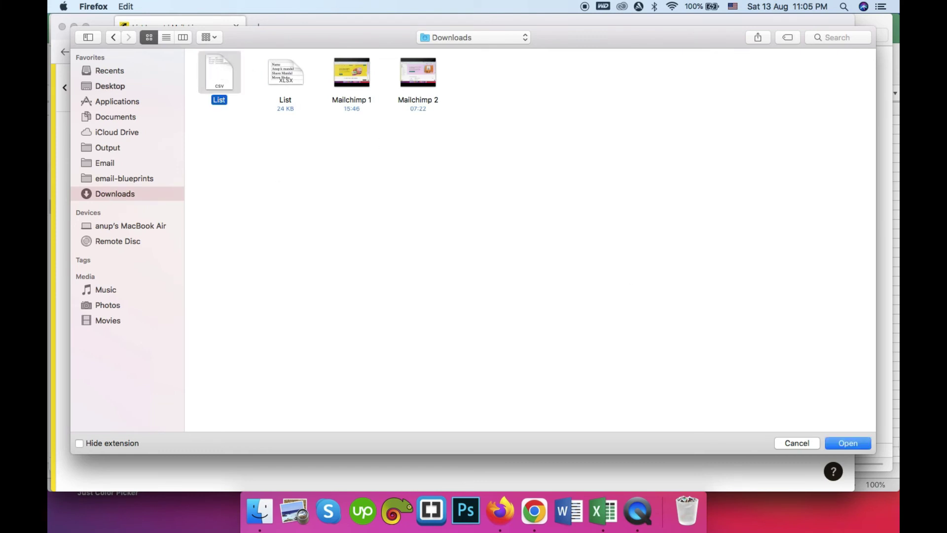
pyautogui.click(852, 445)
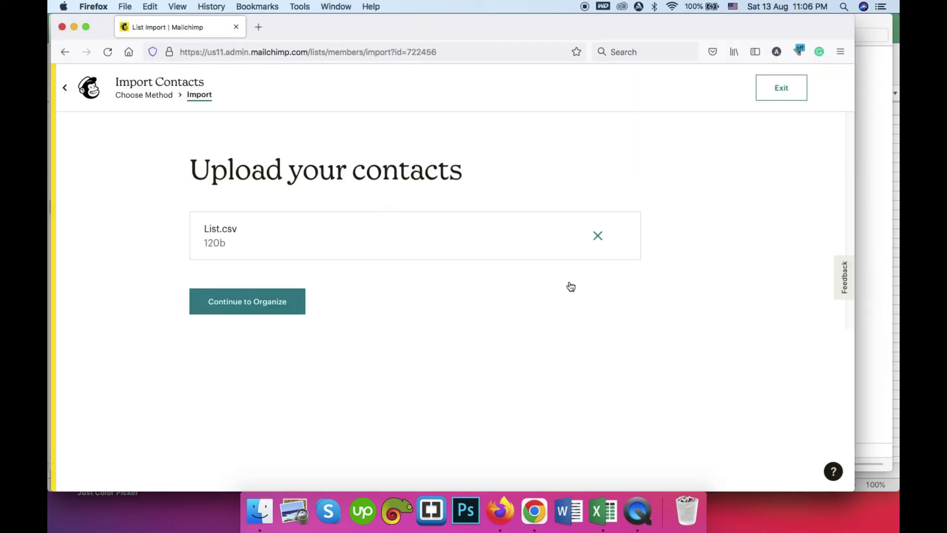
# Step: Set the import to update existing contacts, tag them Customer, and reach column matching
pyautogui.click(243, 302)
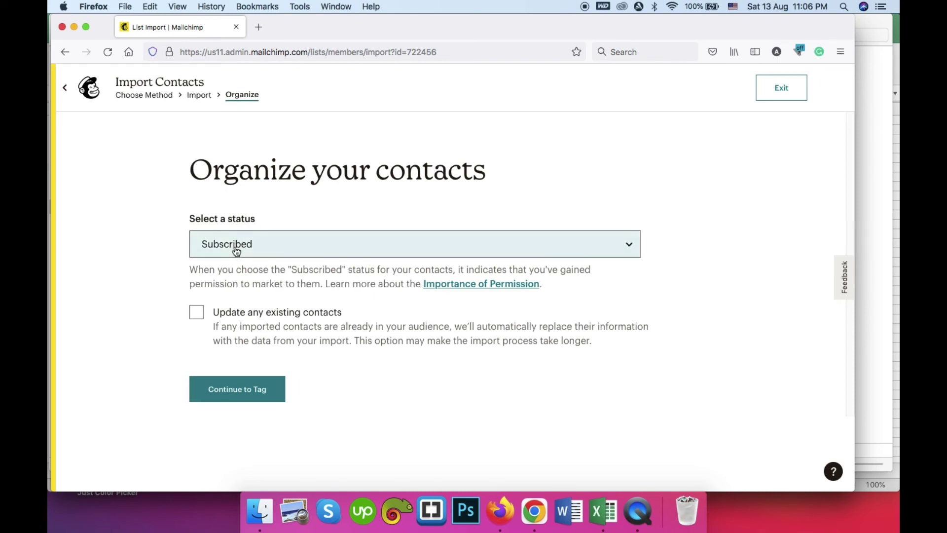
pyautogui.click(198, 313)
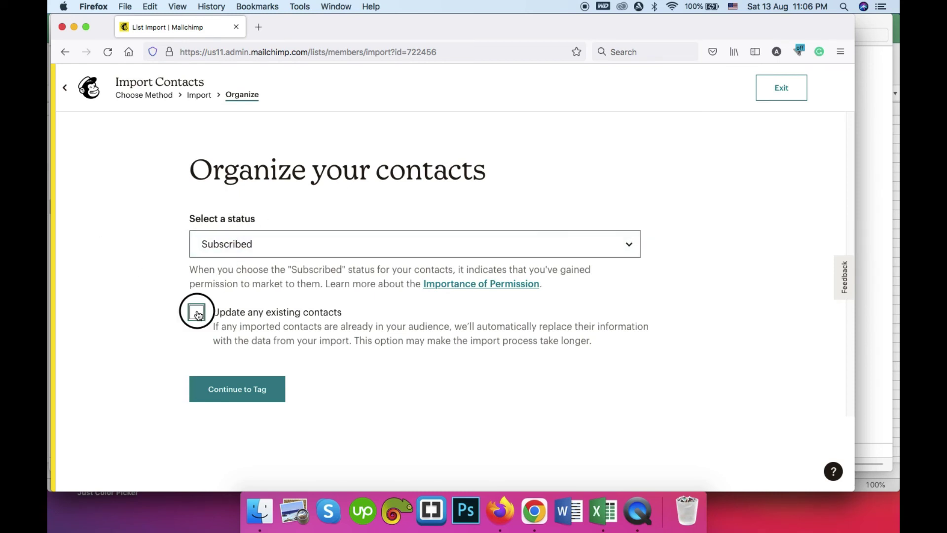
pyautogui.click(260, 391)
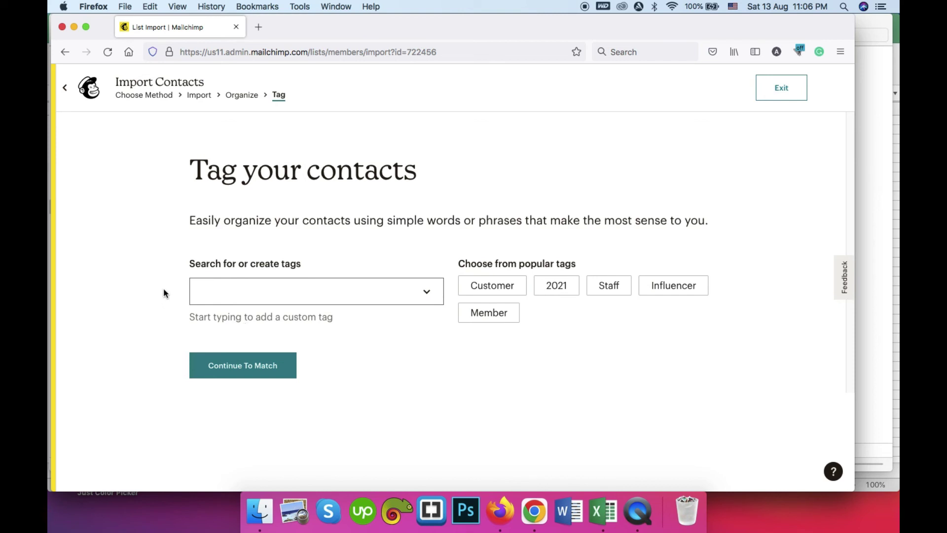
pyautogui.click(490, 285)
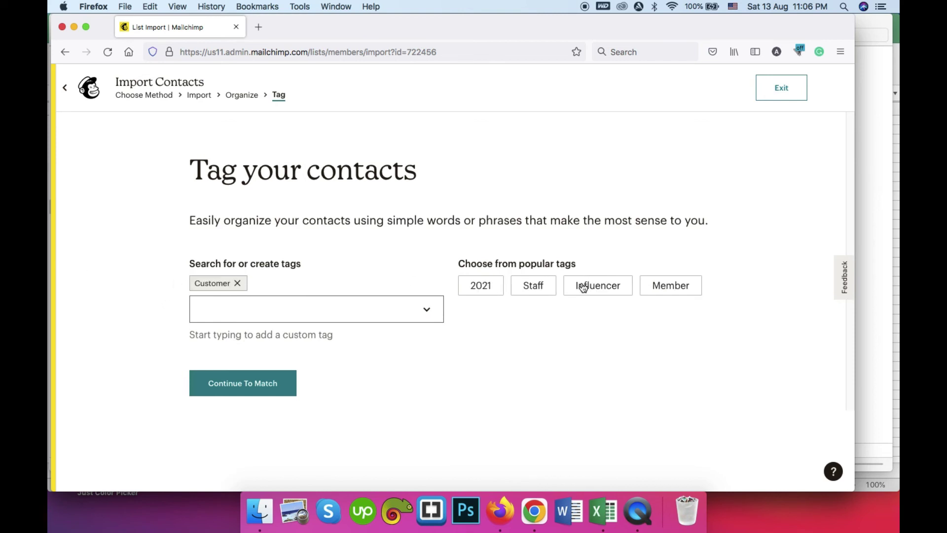
pyautogui.click(235, 380)
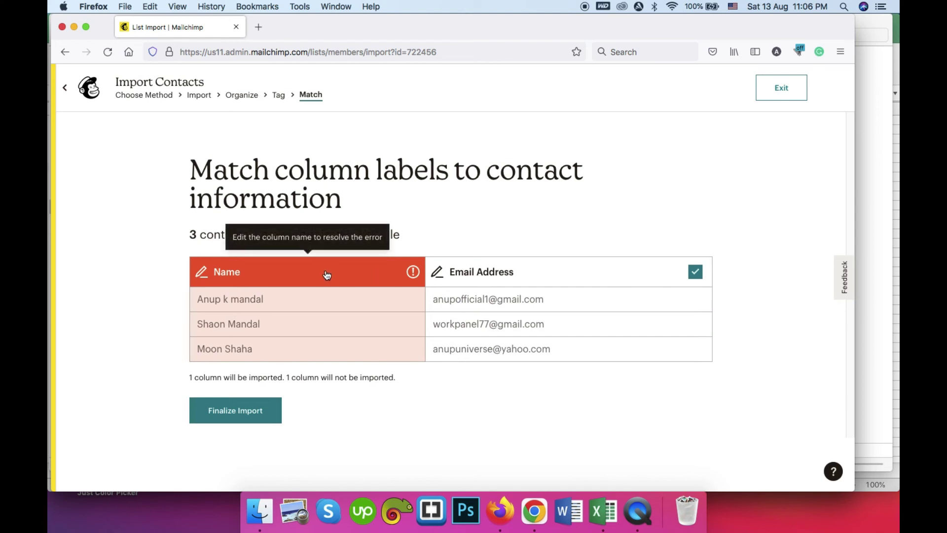
# Step: Map the unrecognized Name column to First Name (FNAME) after checking the Excel sheet
pyautogui.click(387, 280)
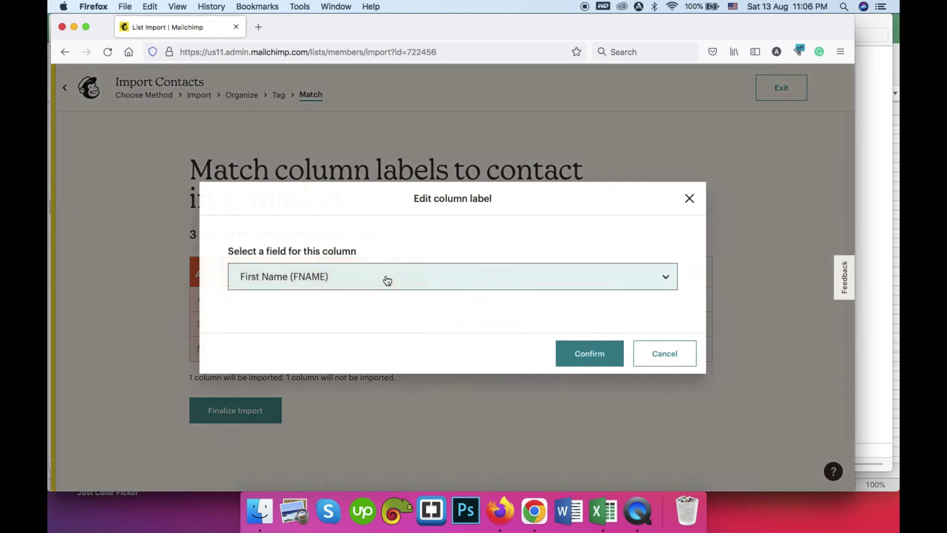
pyautogui.click(358, 277)
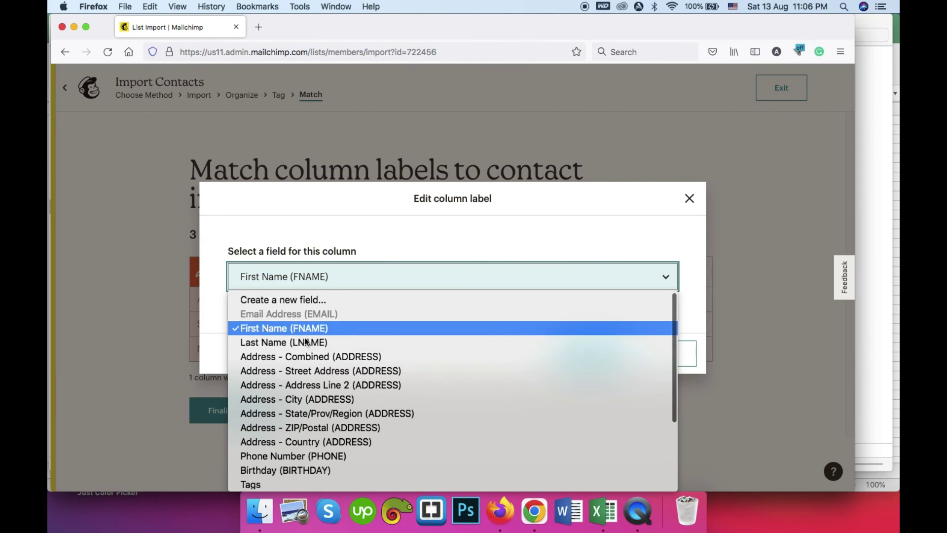
pyautogui.click(324, 330)
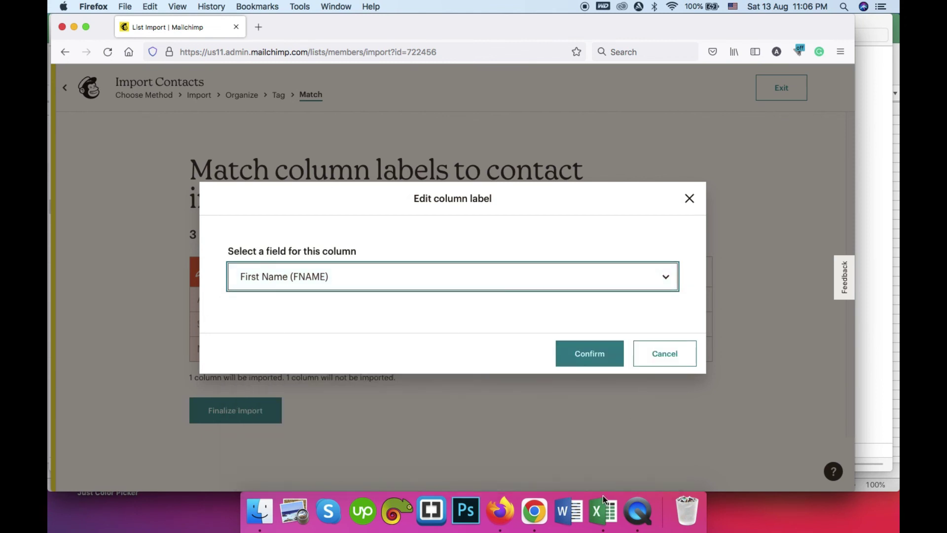
pyautogui.click(602, 511)
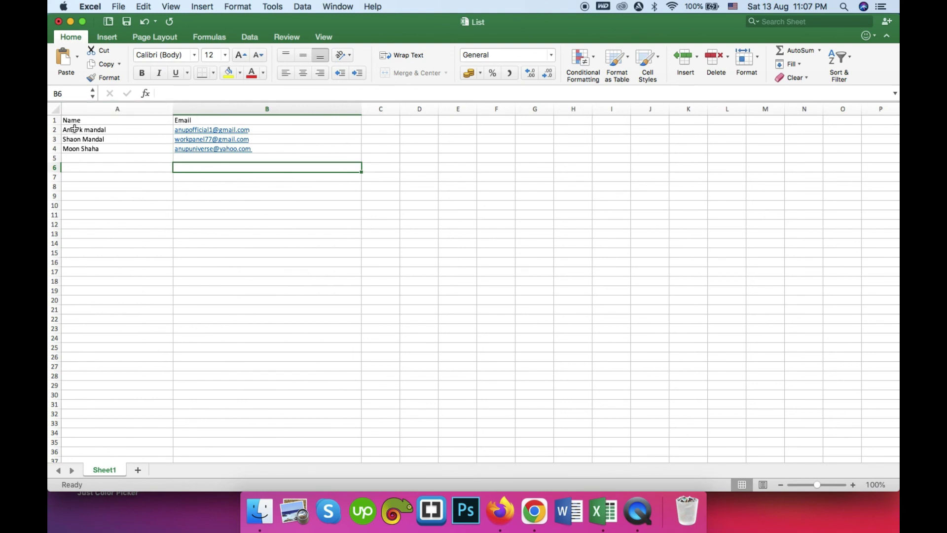
pyautogui.click(529, 514)
pyautogui.click(501, 513)
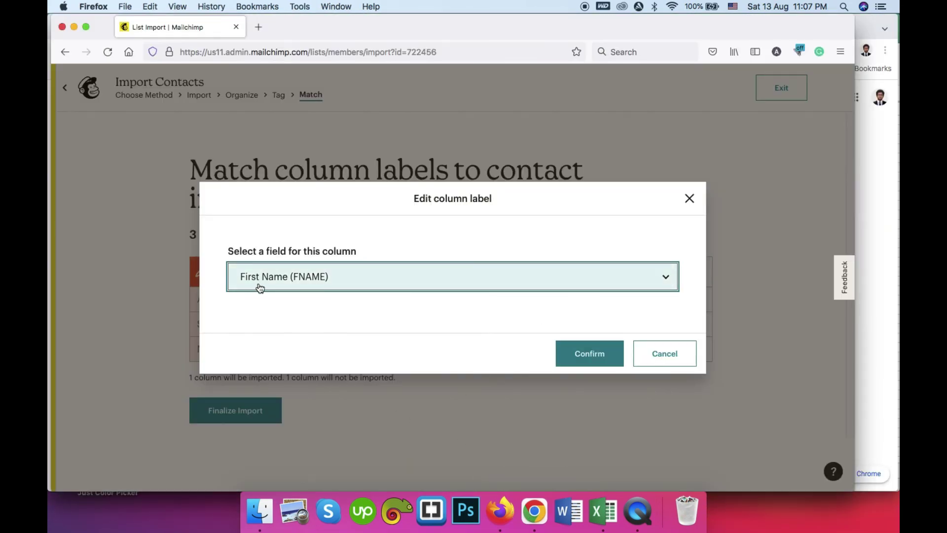
pyautogui.click(577, 354)
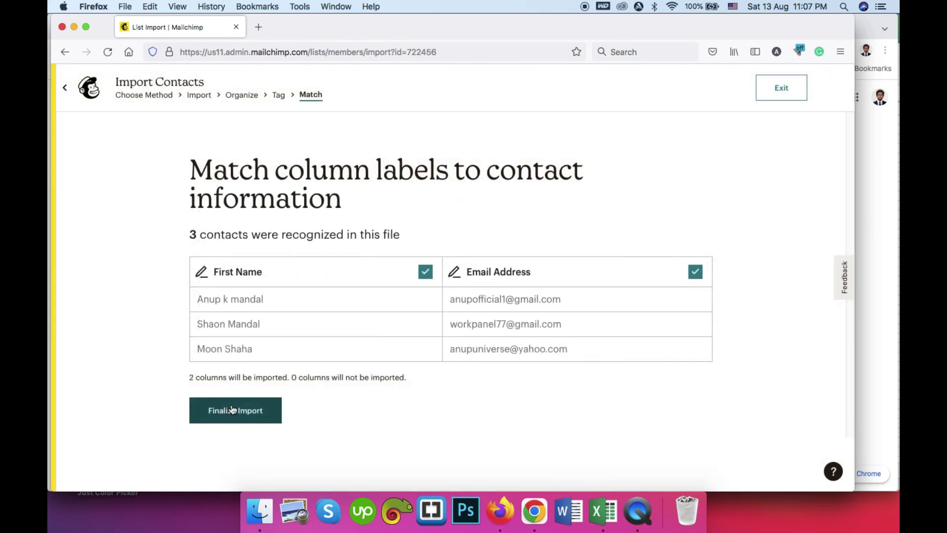
# Step: Finalize and complete the import of 3 contacts, then view the audience's contact list
pyautogui.click(225, 419)
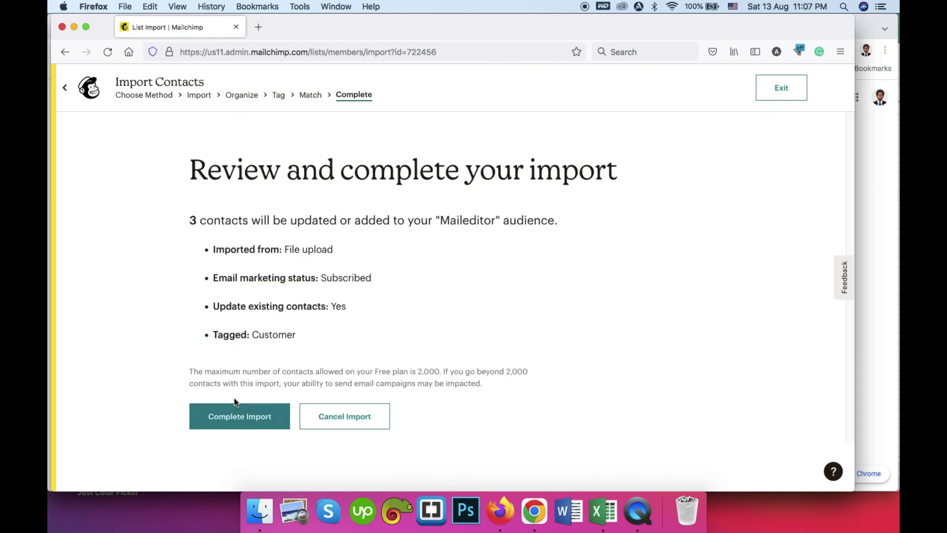
pyautogui.click(240, 420)
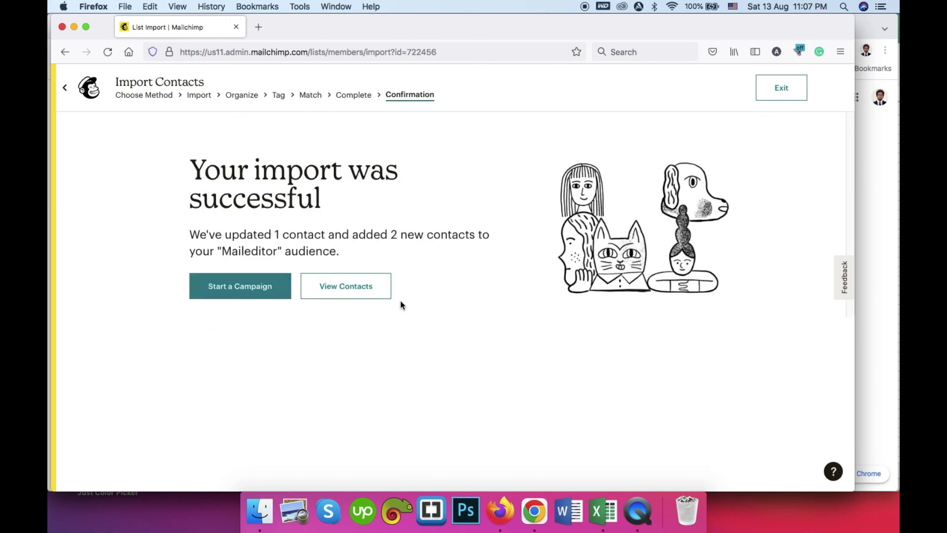
pyautogui.click(349, 287)
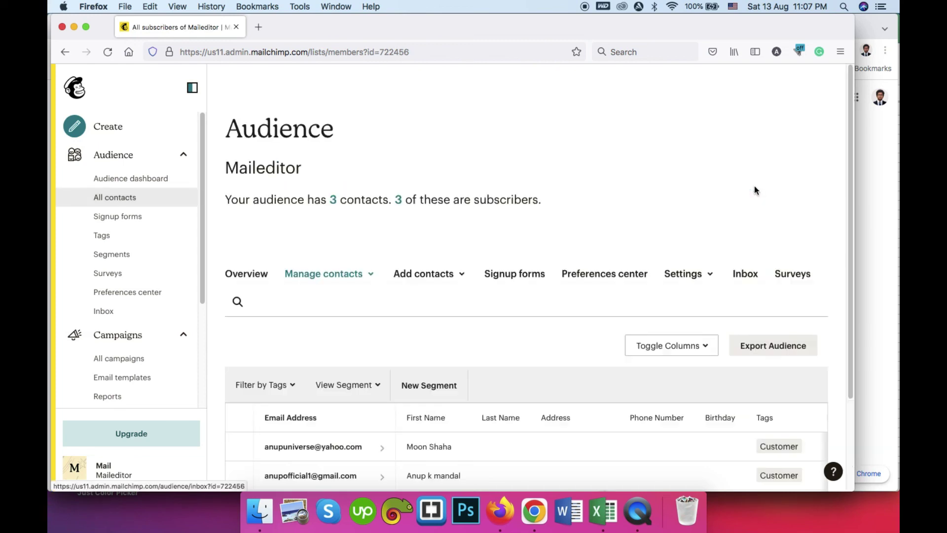
pyautogui.scroll(-3, 394, 256)
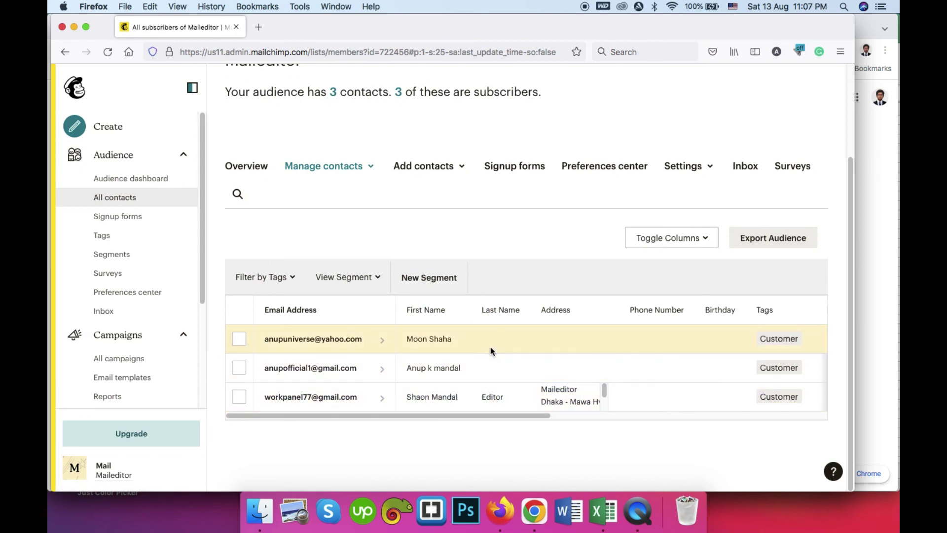
pyautogui.scroll(3, 490, 347)
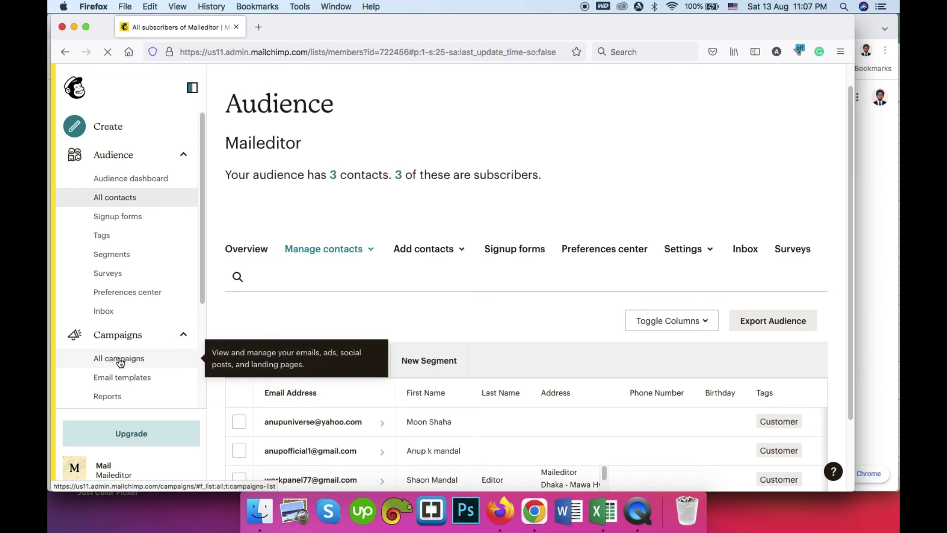
pyautogui.scroll(-1, 271, 282)
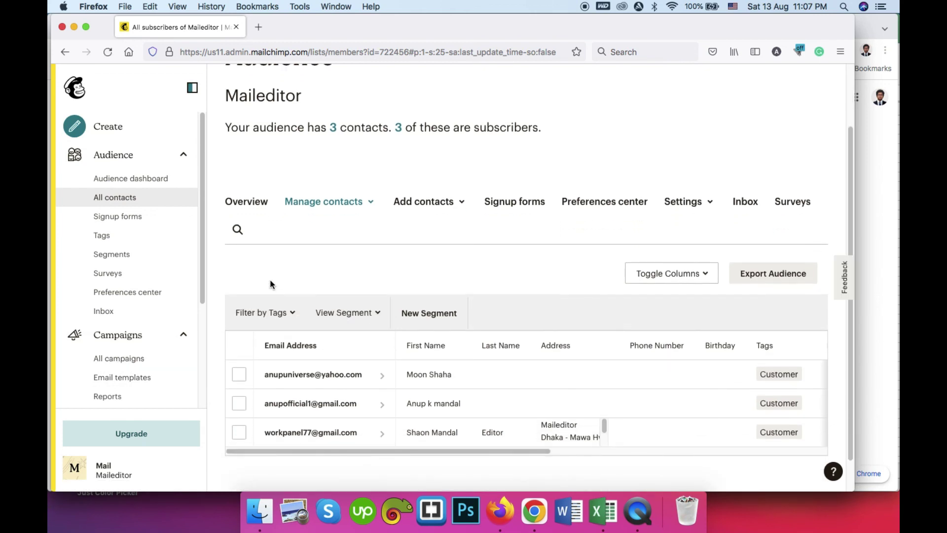
pyautogui.scroll(-1, 222, 280)
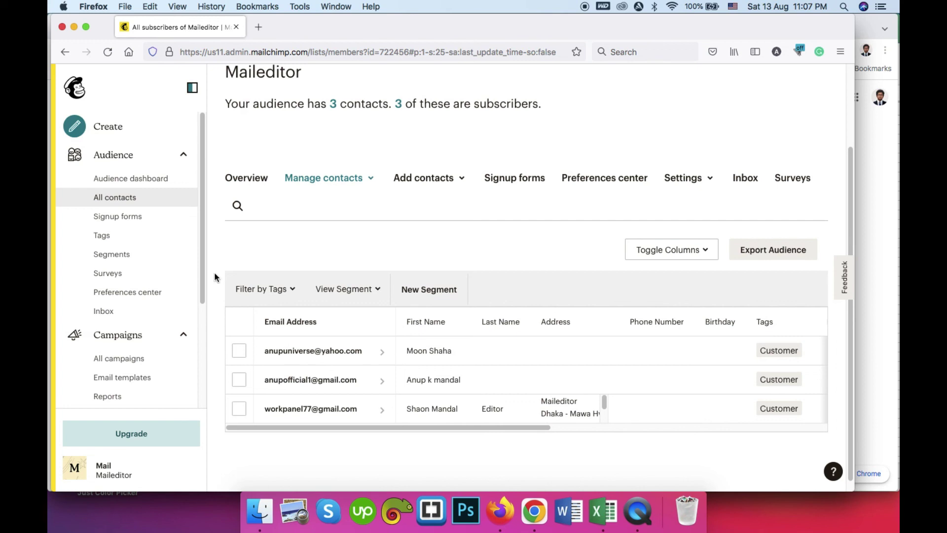
pyautogui.scroll(-1, 214, 278)
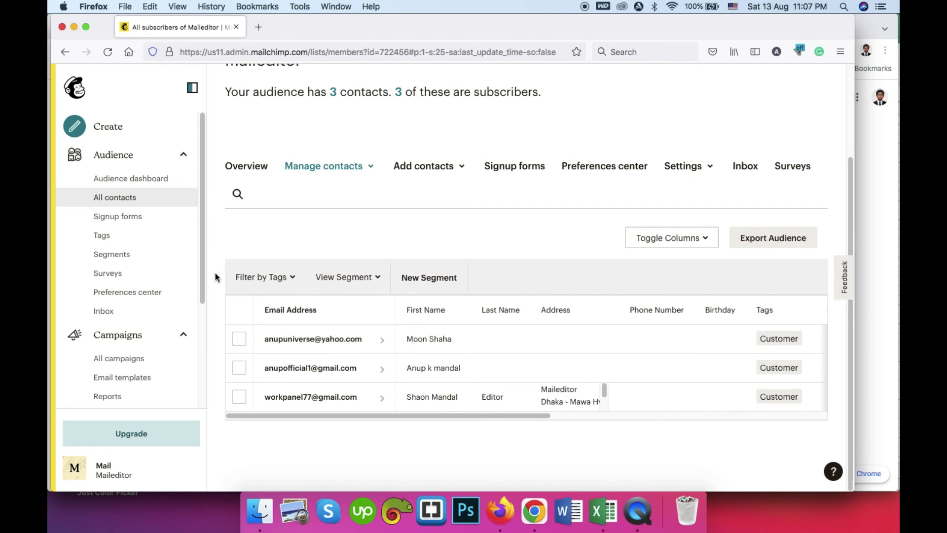